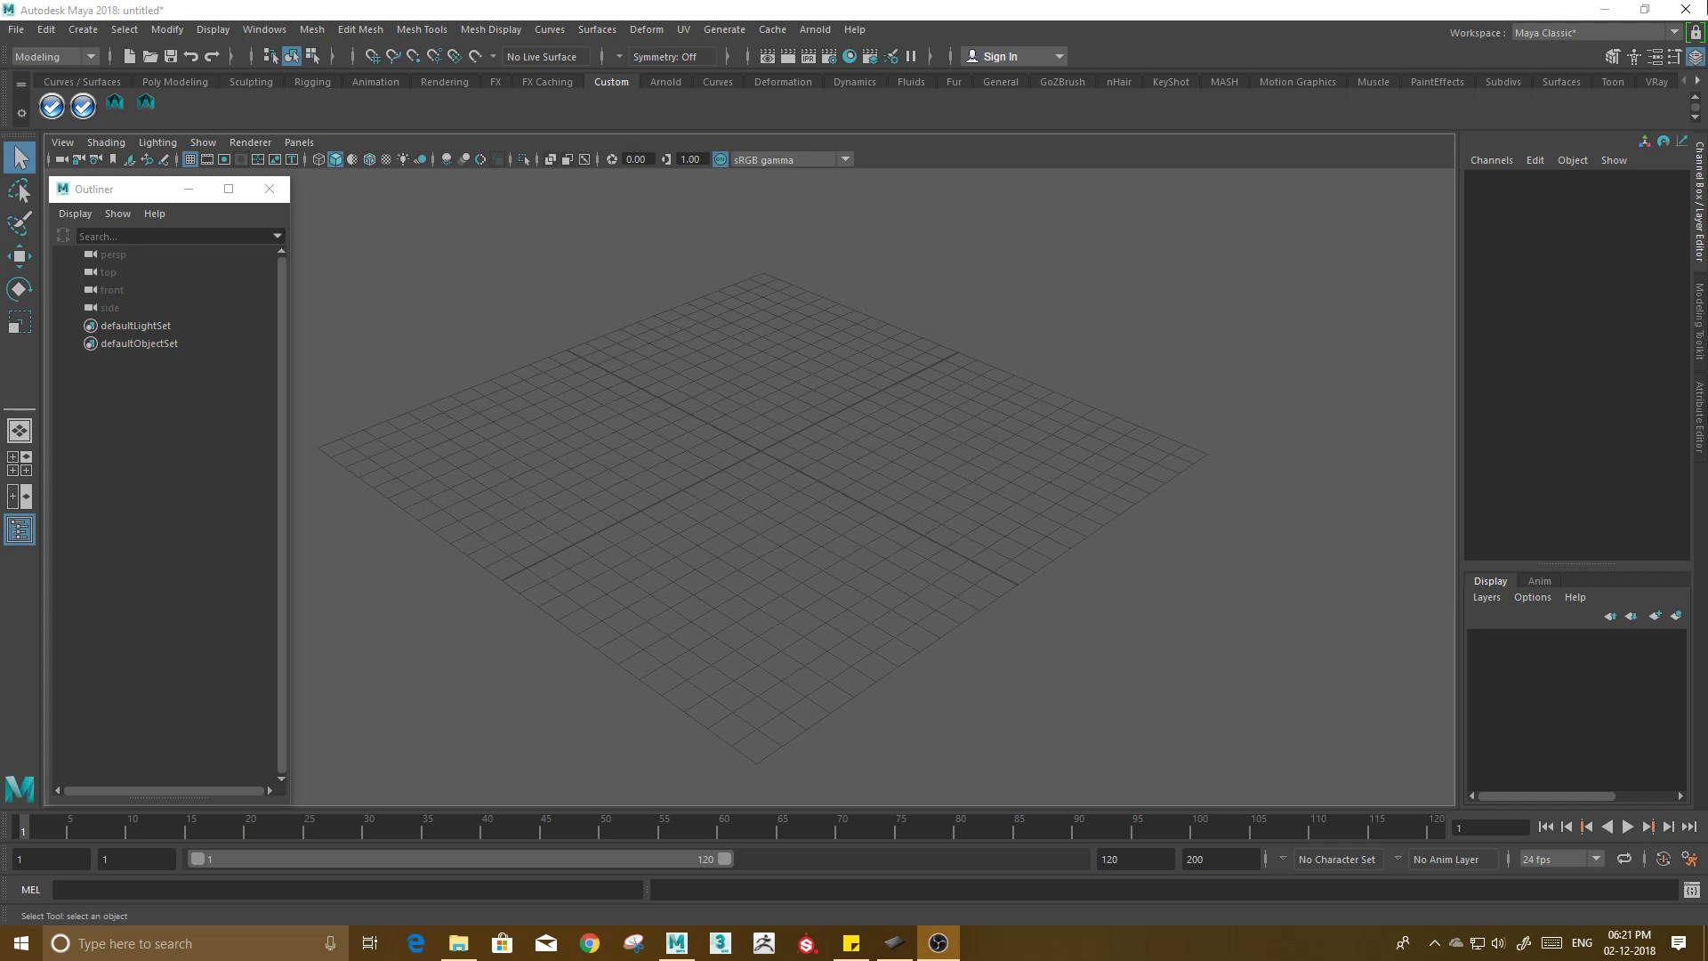
# Create a polygon sphere at the origin from the hotbox's Polygon Primitives menu.
pyautogui.keyDown('alt'); pyautogui.moveTo(774, 439); pyautogui.dragTo(785, 446); pyautogui.keyUp('alt')
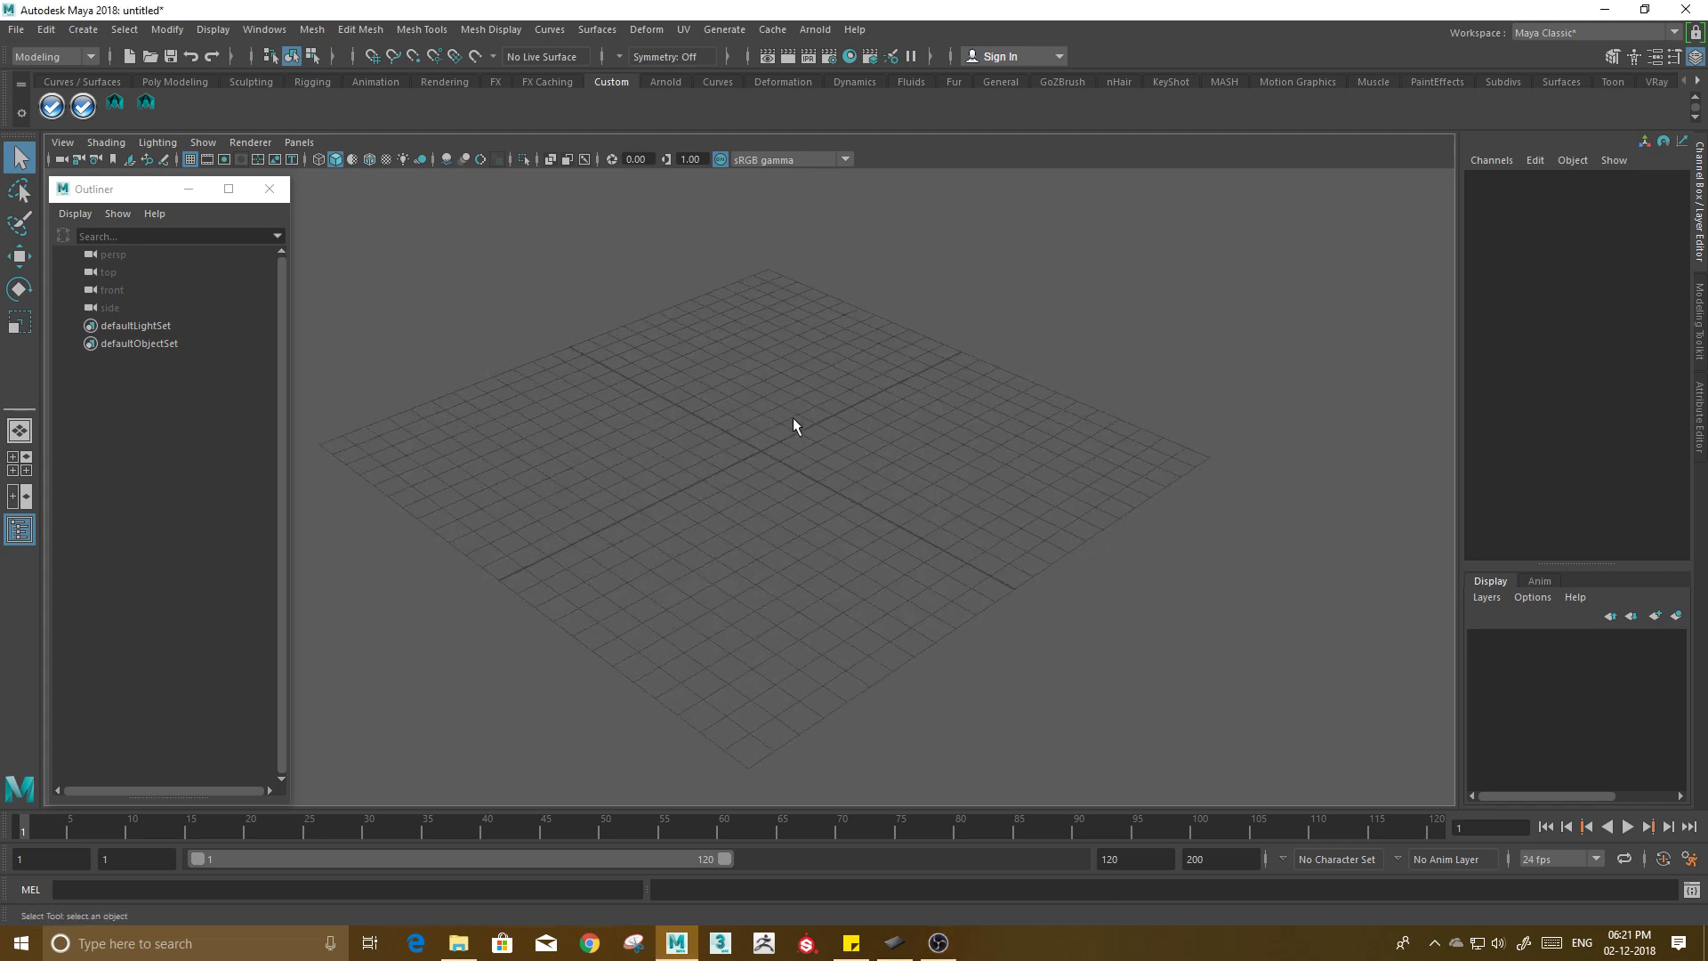
pyautogui.moveTo(794, 417)
pyautogui.keyDown('alt'); pyautogui.mouseDown()
pyautogui.moveTo(752, 450)
pyautogui.moveTo(763, 412)
pyautogui.mouseUp(); pyautogui.keyUp('alt')
pyautogui.keyDown('alt'); pyautogui.moveTo(774, 408); pyautogui.dragTo(731, 435); pyautogui.keyUp('alt')
pyautogui.press('space')
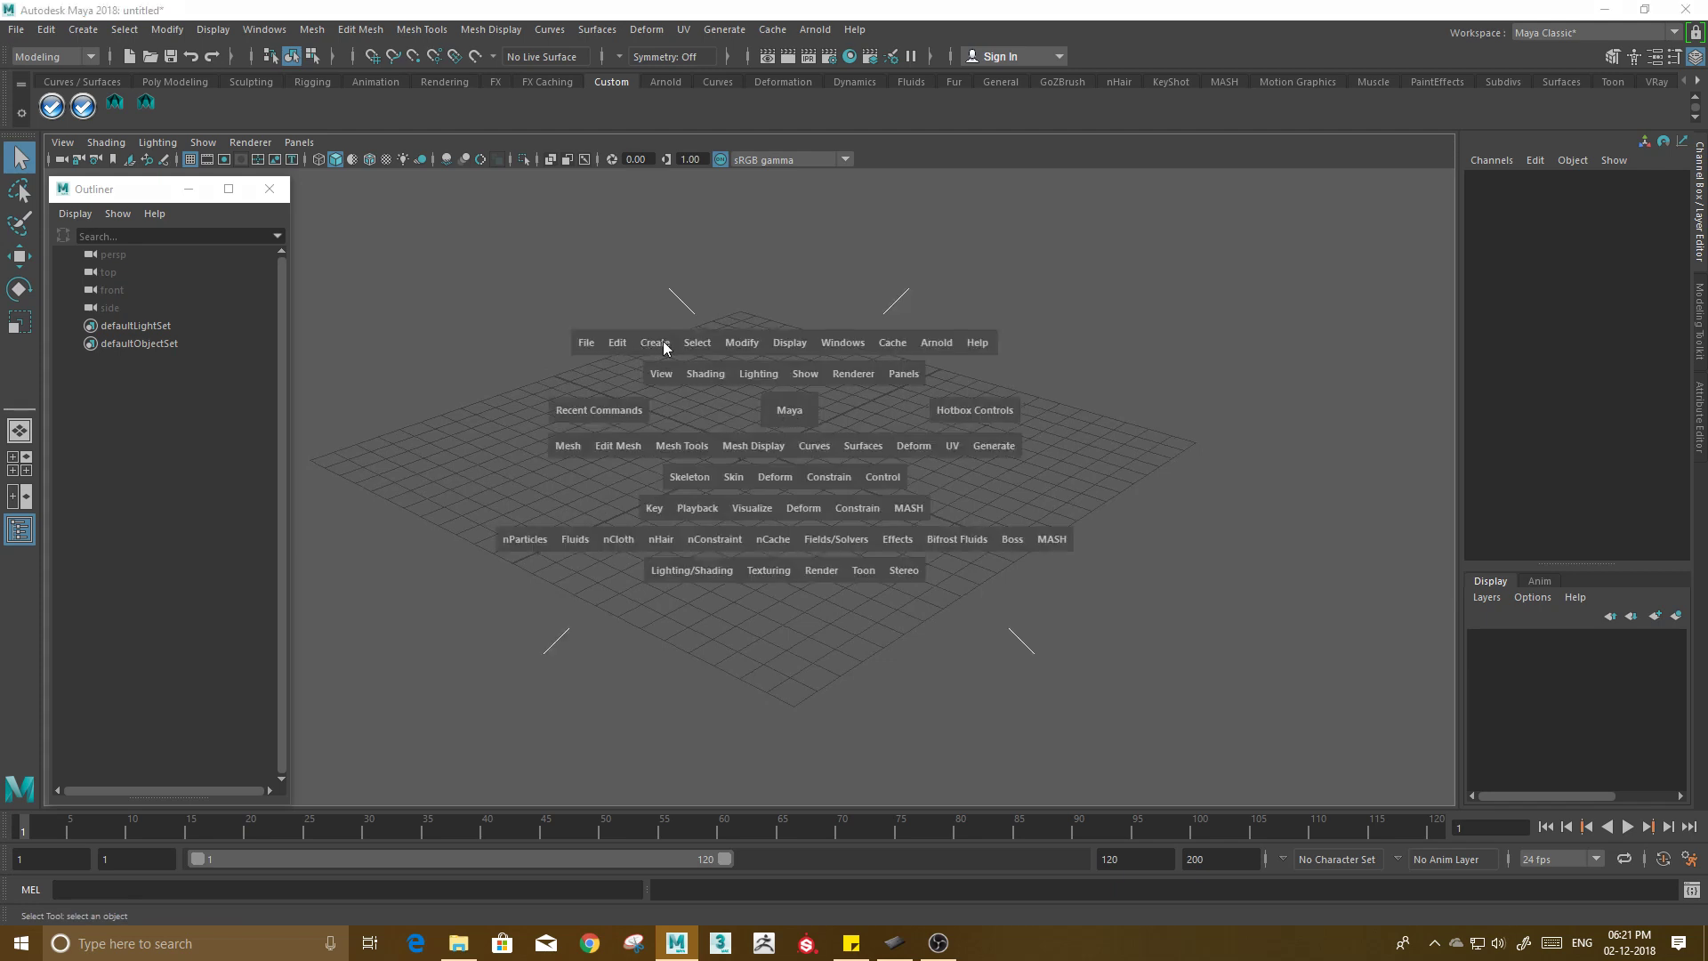
pyautogui.press('space')
pyautogui.click(615, 288)
pyautogui.moveTo(667, 353)
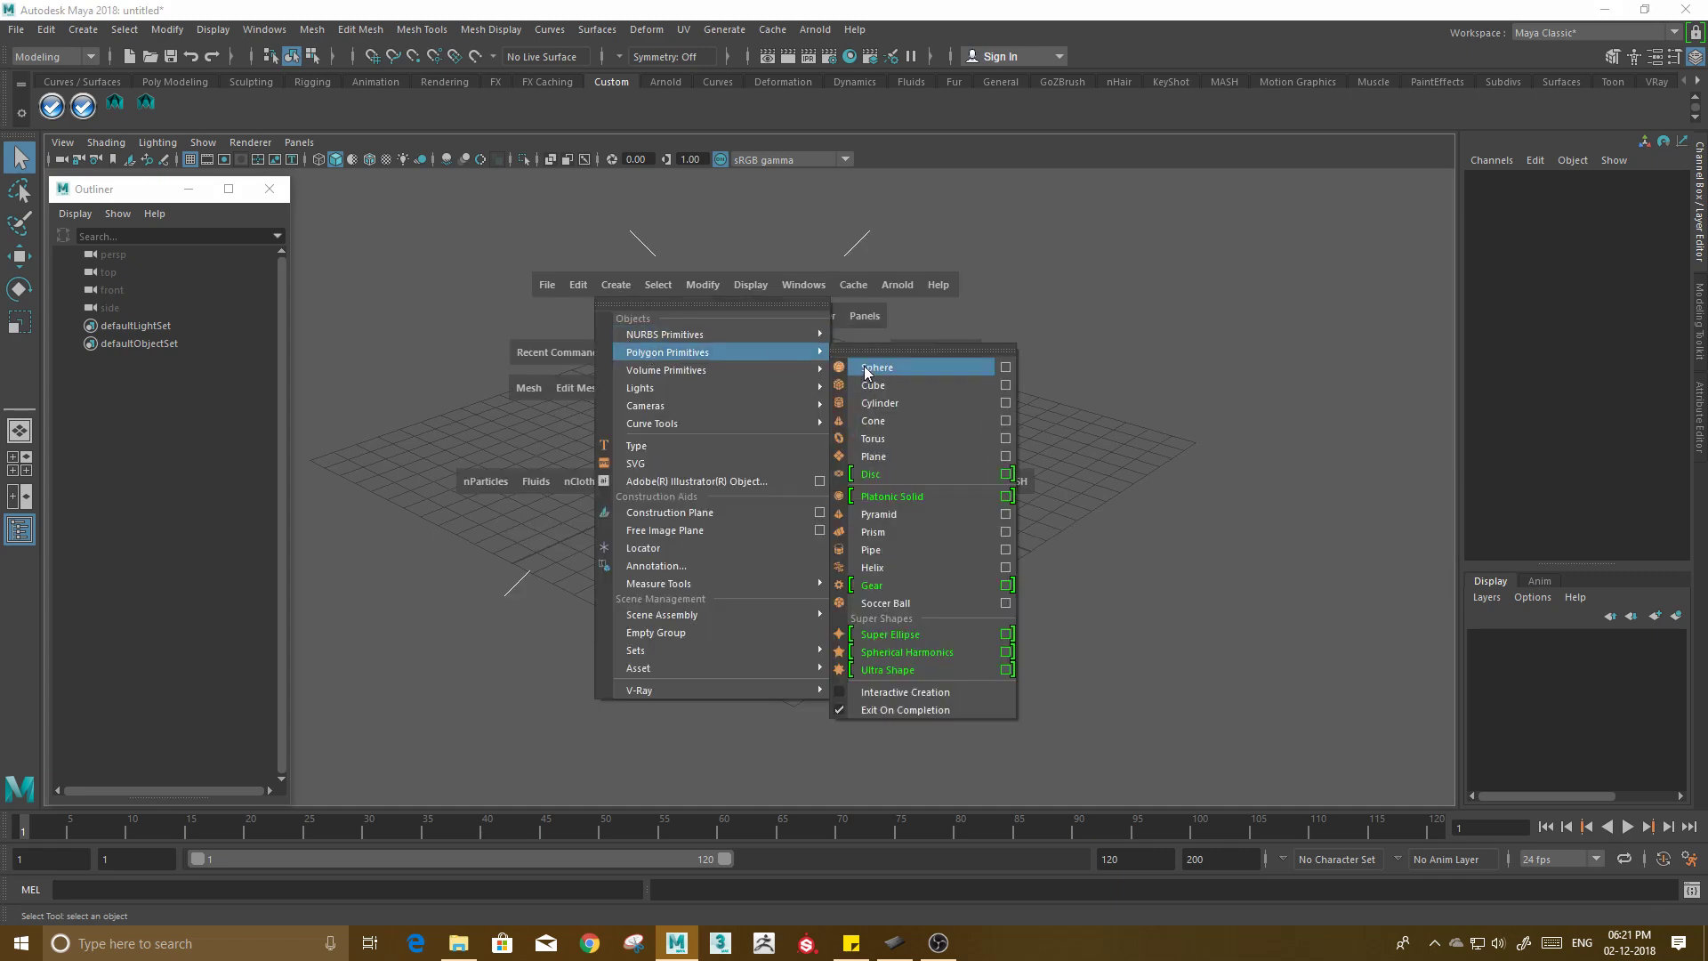
pyautogui.click(865, 368)
# Move the camera closer so the new sphere fills more of the view.
pyautogui.keyDown('alt'); pyautogui.moveTo(766, 450); pyautogui.dragTo(756, 455); pyautogui.keyUp('alt')
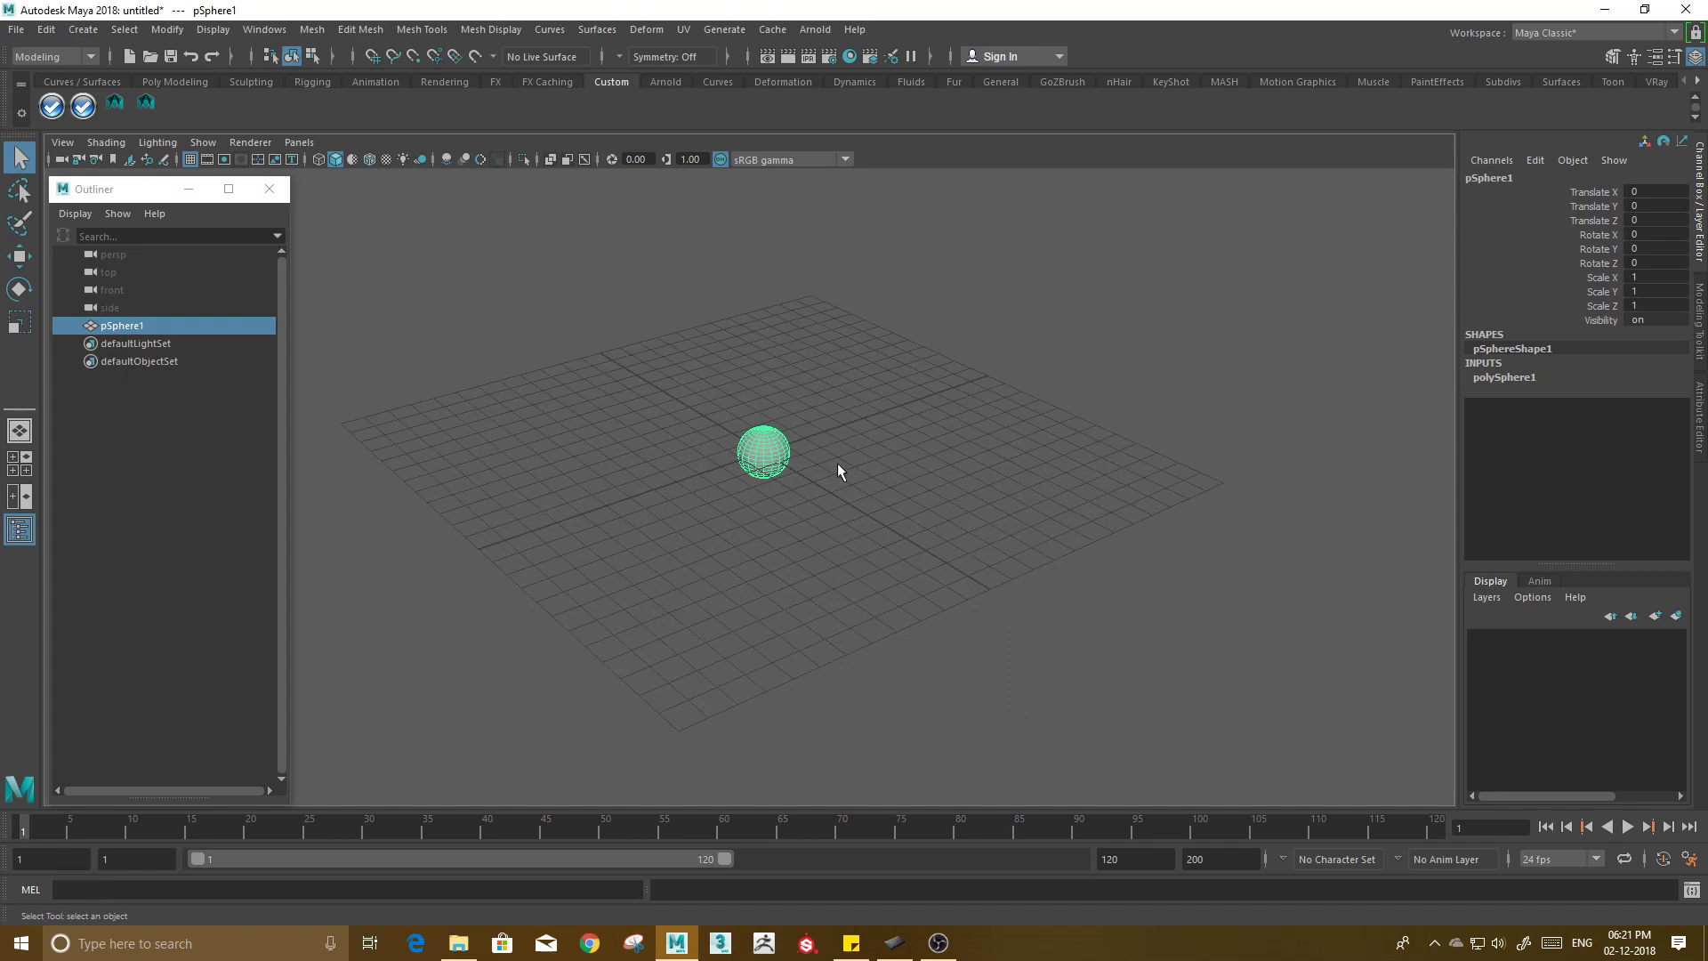
pyautogui.moveTo(838, 464)
pyautogui.keyDown('alt'); pyautogui.mouseDown(button='right')
pyautogui.moveTo(1566, 496)
pyautogui.moveTo(1499, 468)
pyautogui.moveTo(1527, 472)
pyautogui.mouseUp(button='right'); pyautogui.keyUp('alt')
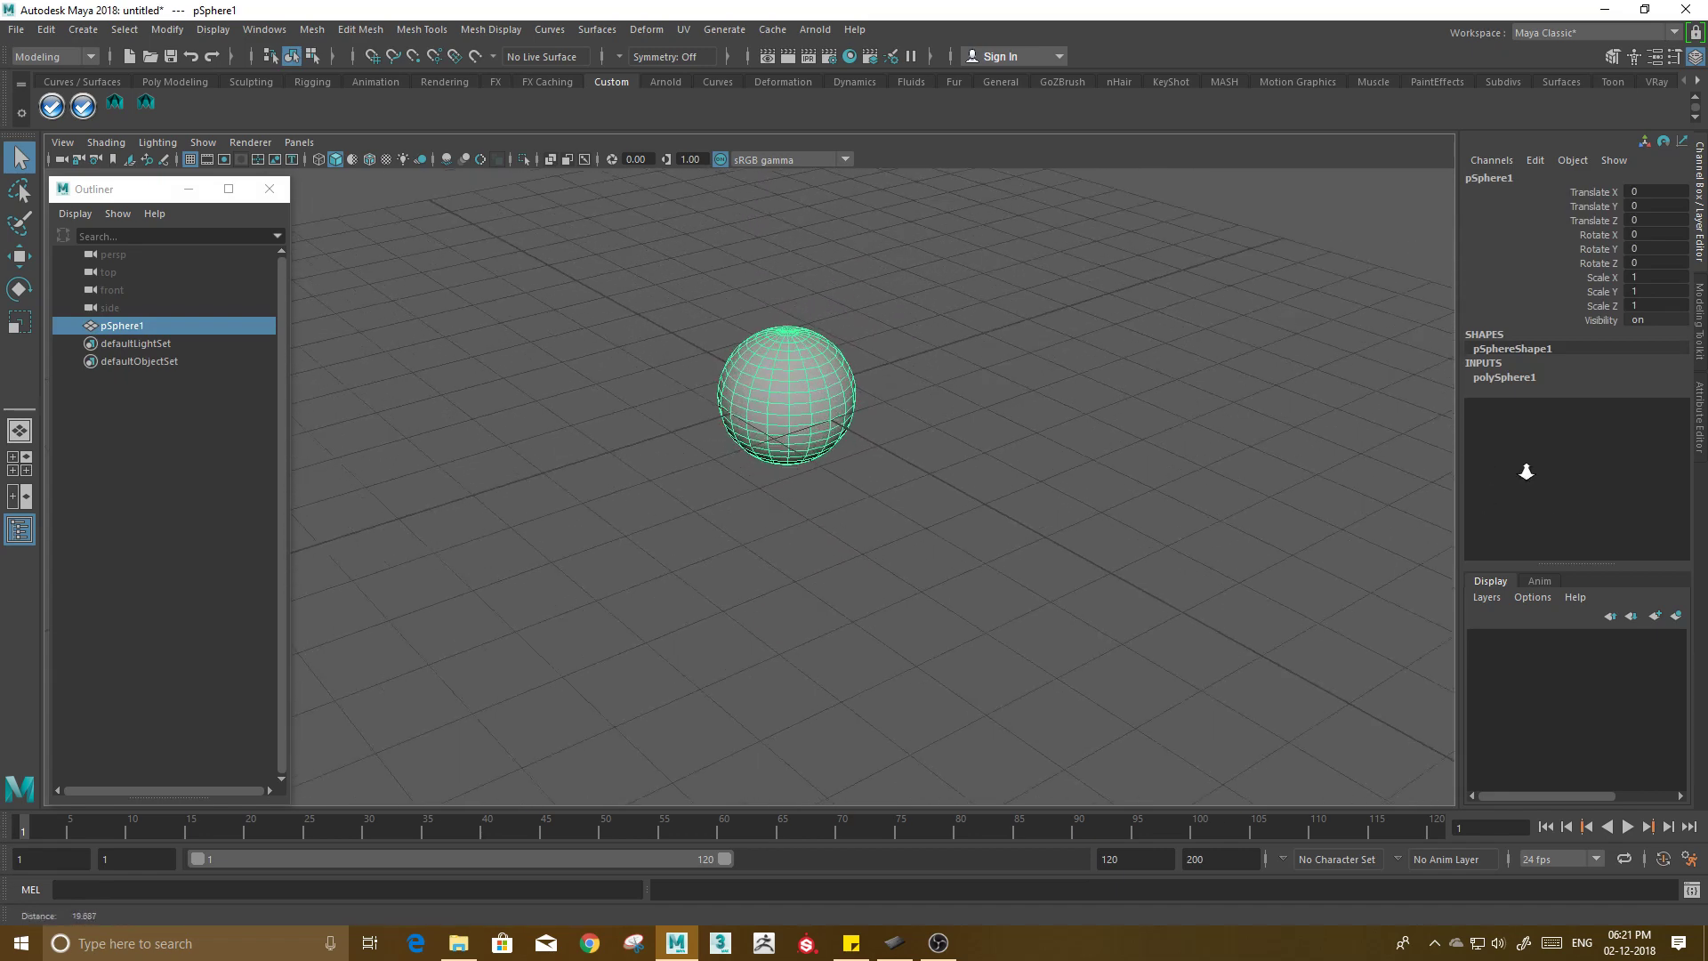
pyautogui.keyDown('alt'); pyautogui.moveTo(937, 417); pyautogui.dragTo(912, 661, button='middle'); pyautogui.keyUp('alt')
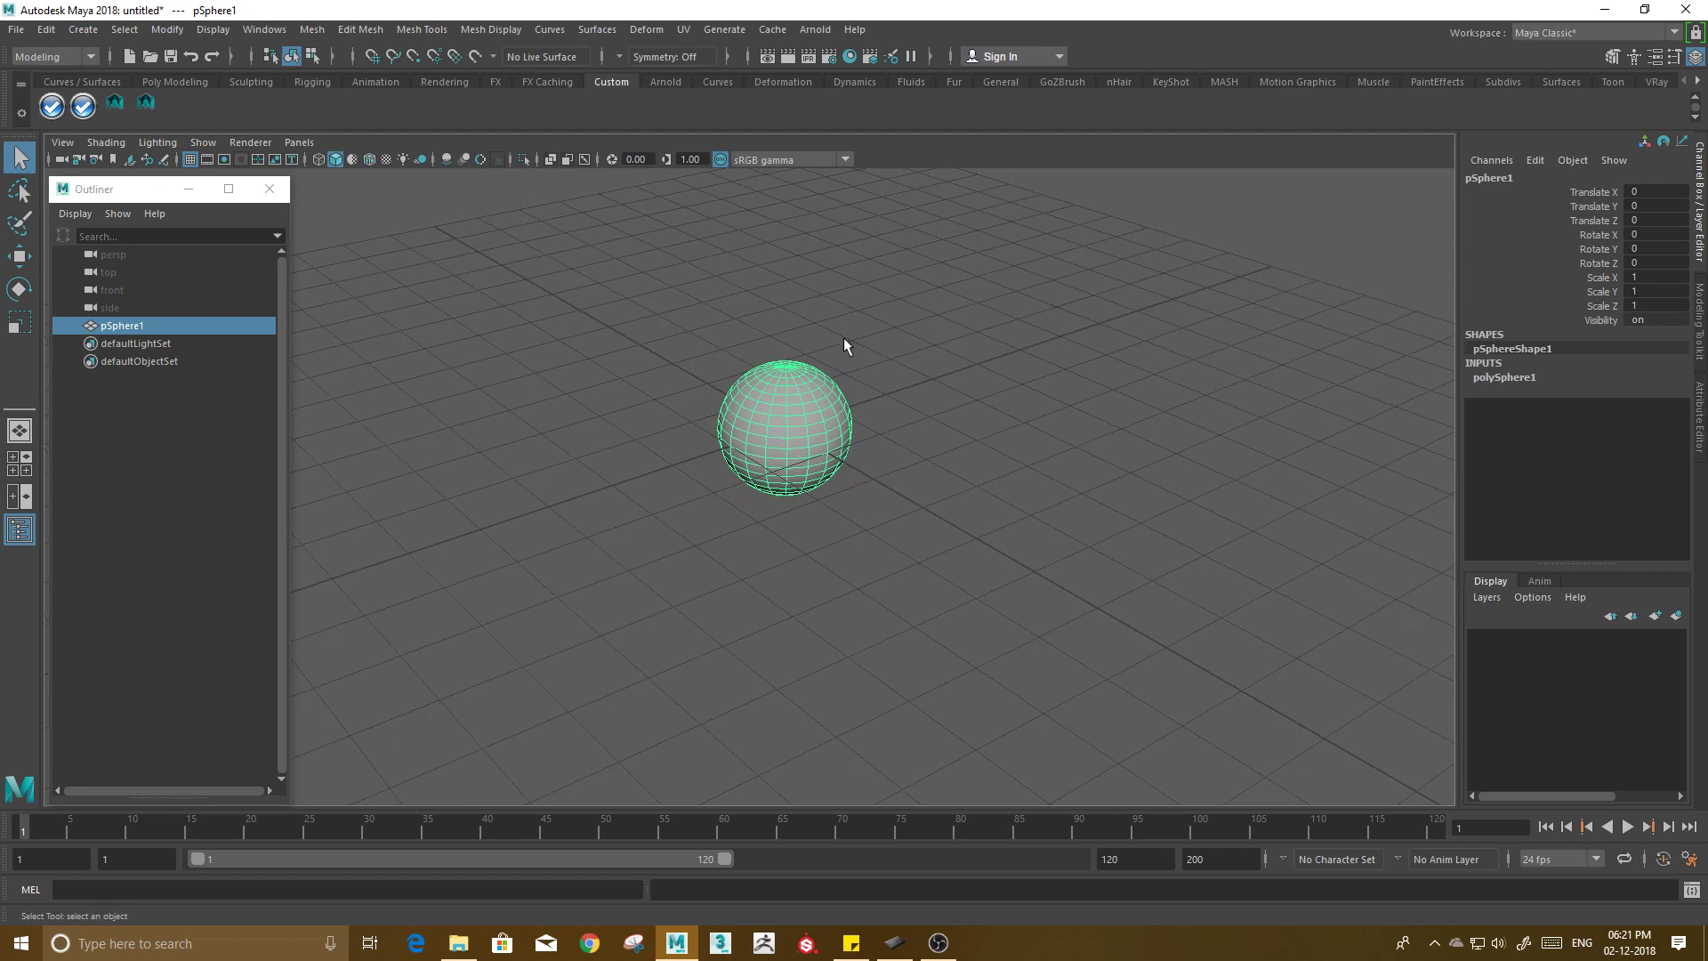
pyautogui.moveTo(843, 346)
pyautogui.keyDown('alt'); pyautogui.mouseDown(button='middle')
pyautogui.moveTo(797, 508)
pyautogui.moveTo(819, 431)
pyautogui.moveTo(843, 438)
pyautogui.mouseUp(button='middle'); pyautogui.keyUp('alt')
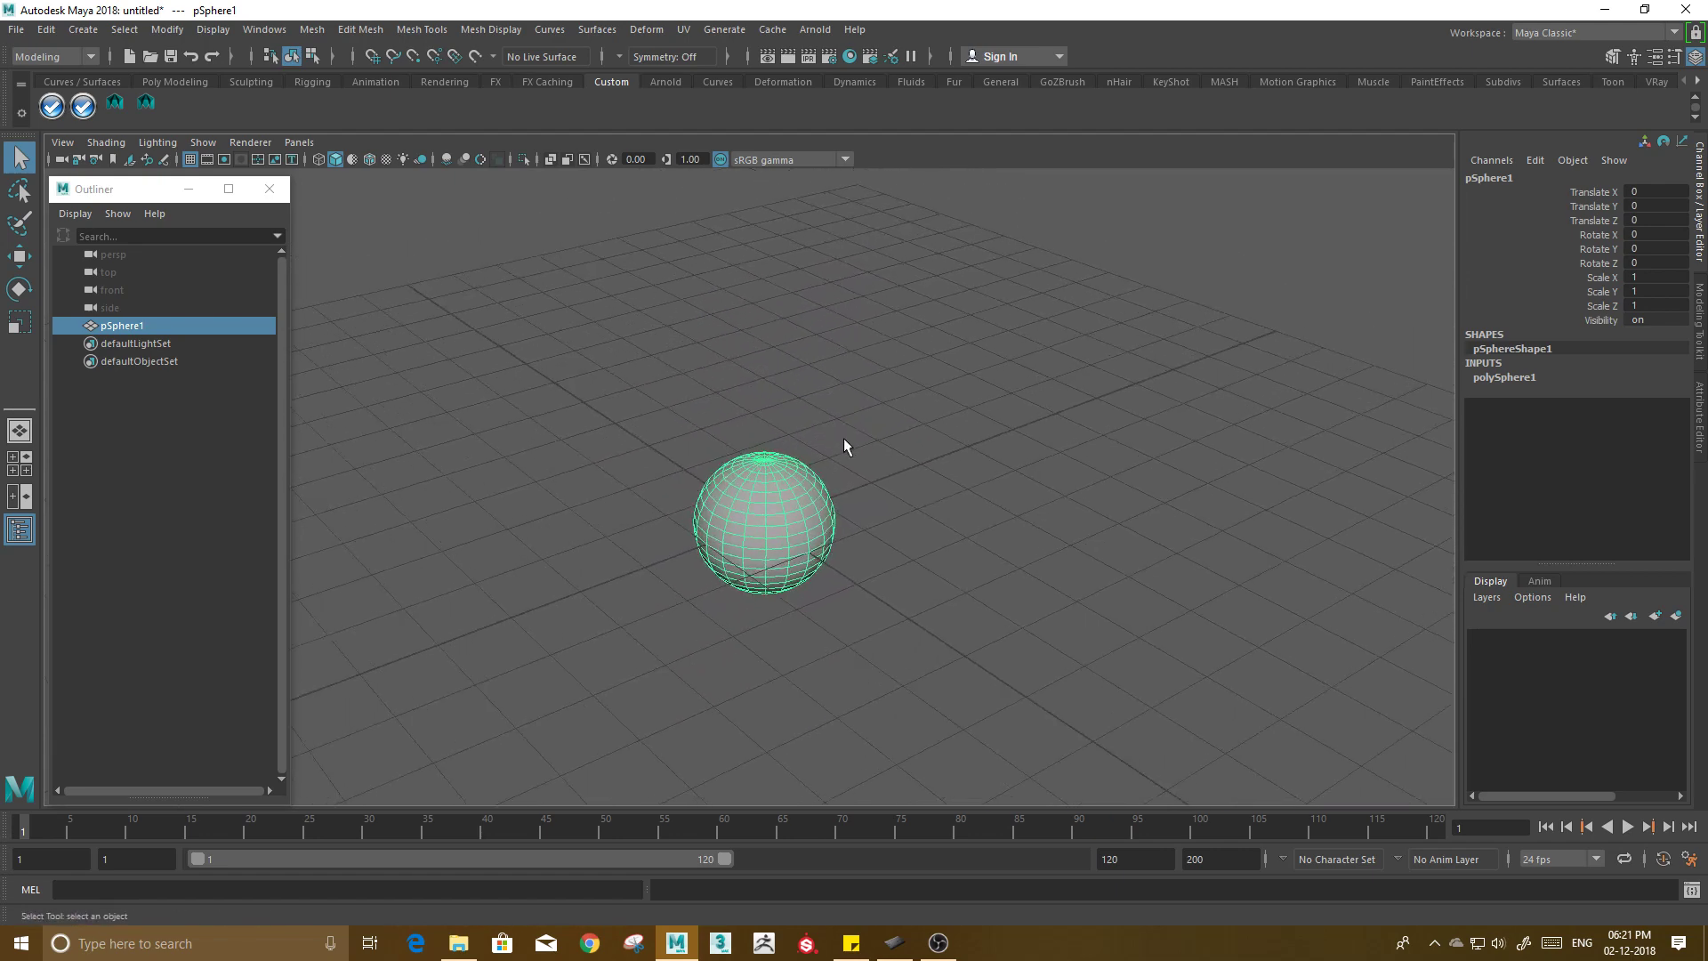
# Show the sphere smooth-shaded, deselected, and zoomed in large at the view's centre.
pyautogui.click(843, 437)
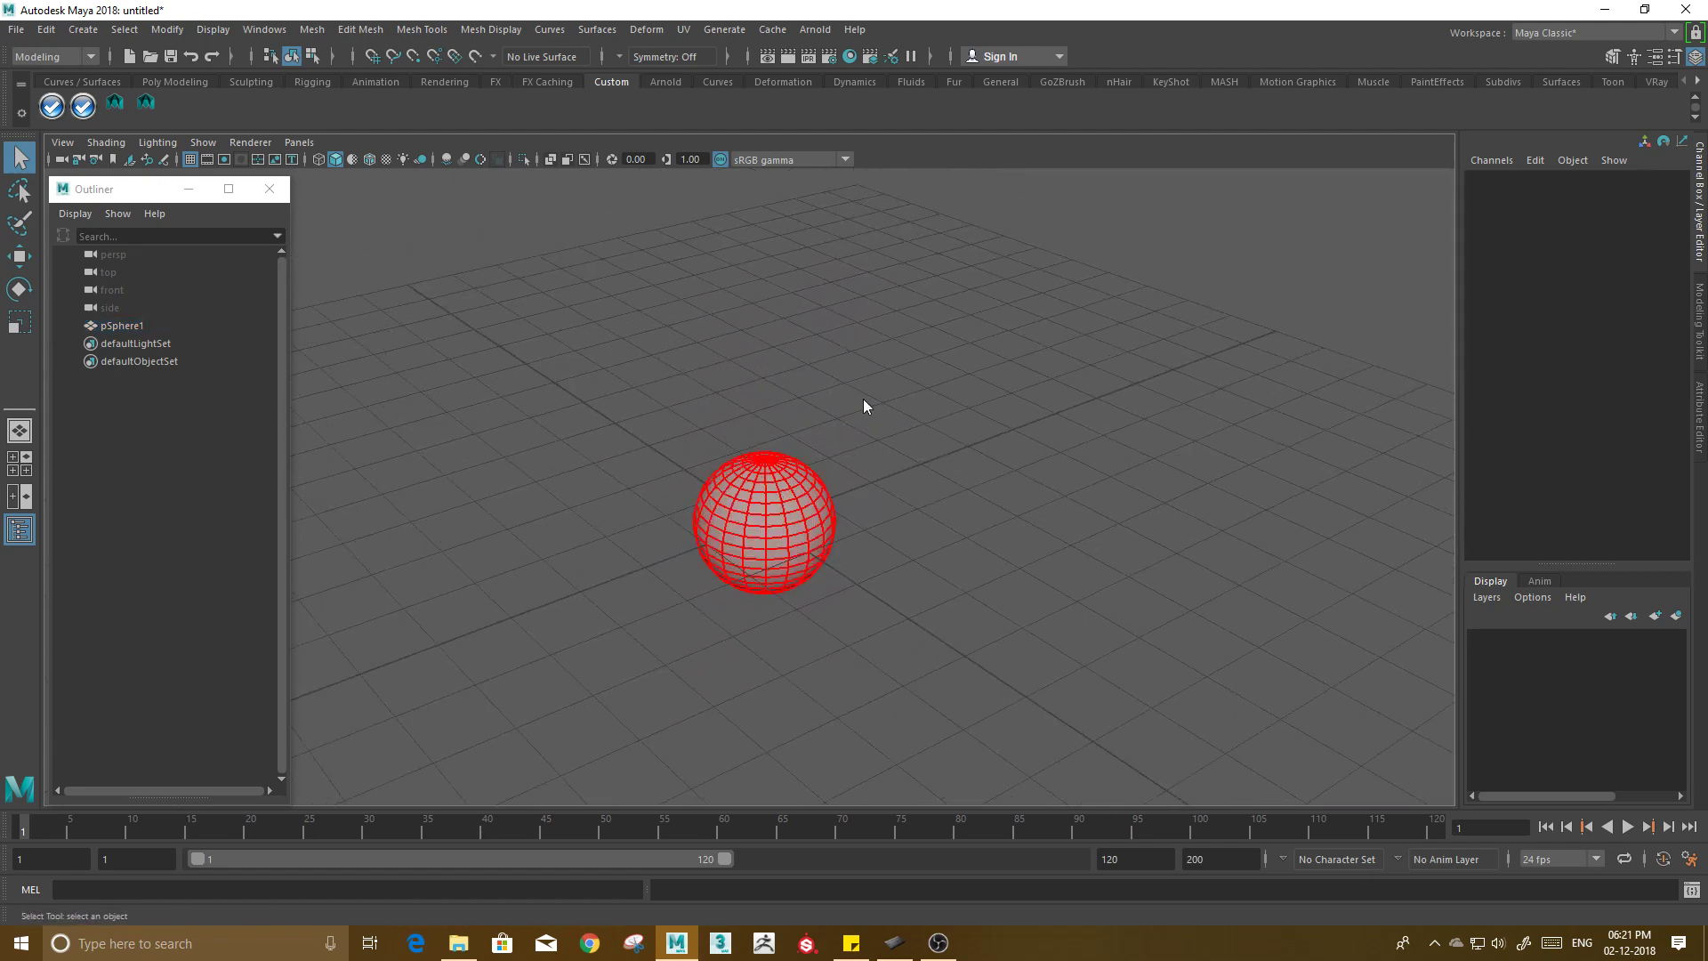
pyautogui.hotkey('ctrl', 'z')
pyautogui.click(998, 263)
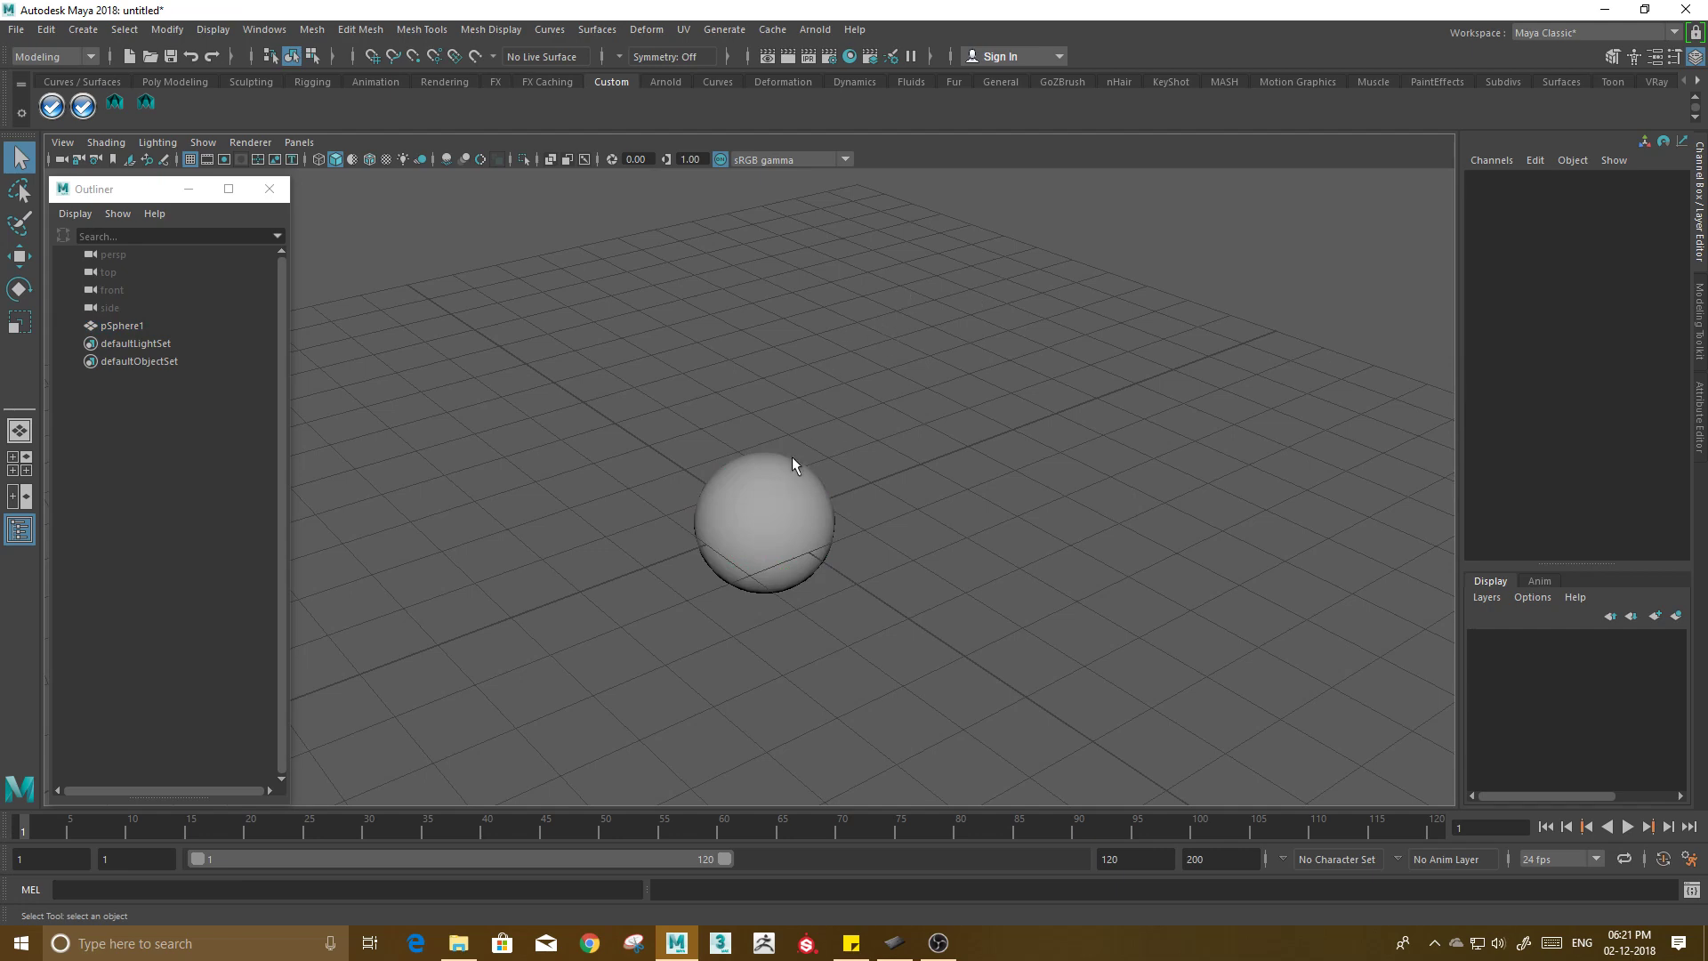
pyautogui.keyDown('alt'); pyautogui.moveTo(749, 528); pyautogui.dragTo(751, 509); pyautogui.keyUp('alt')
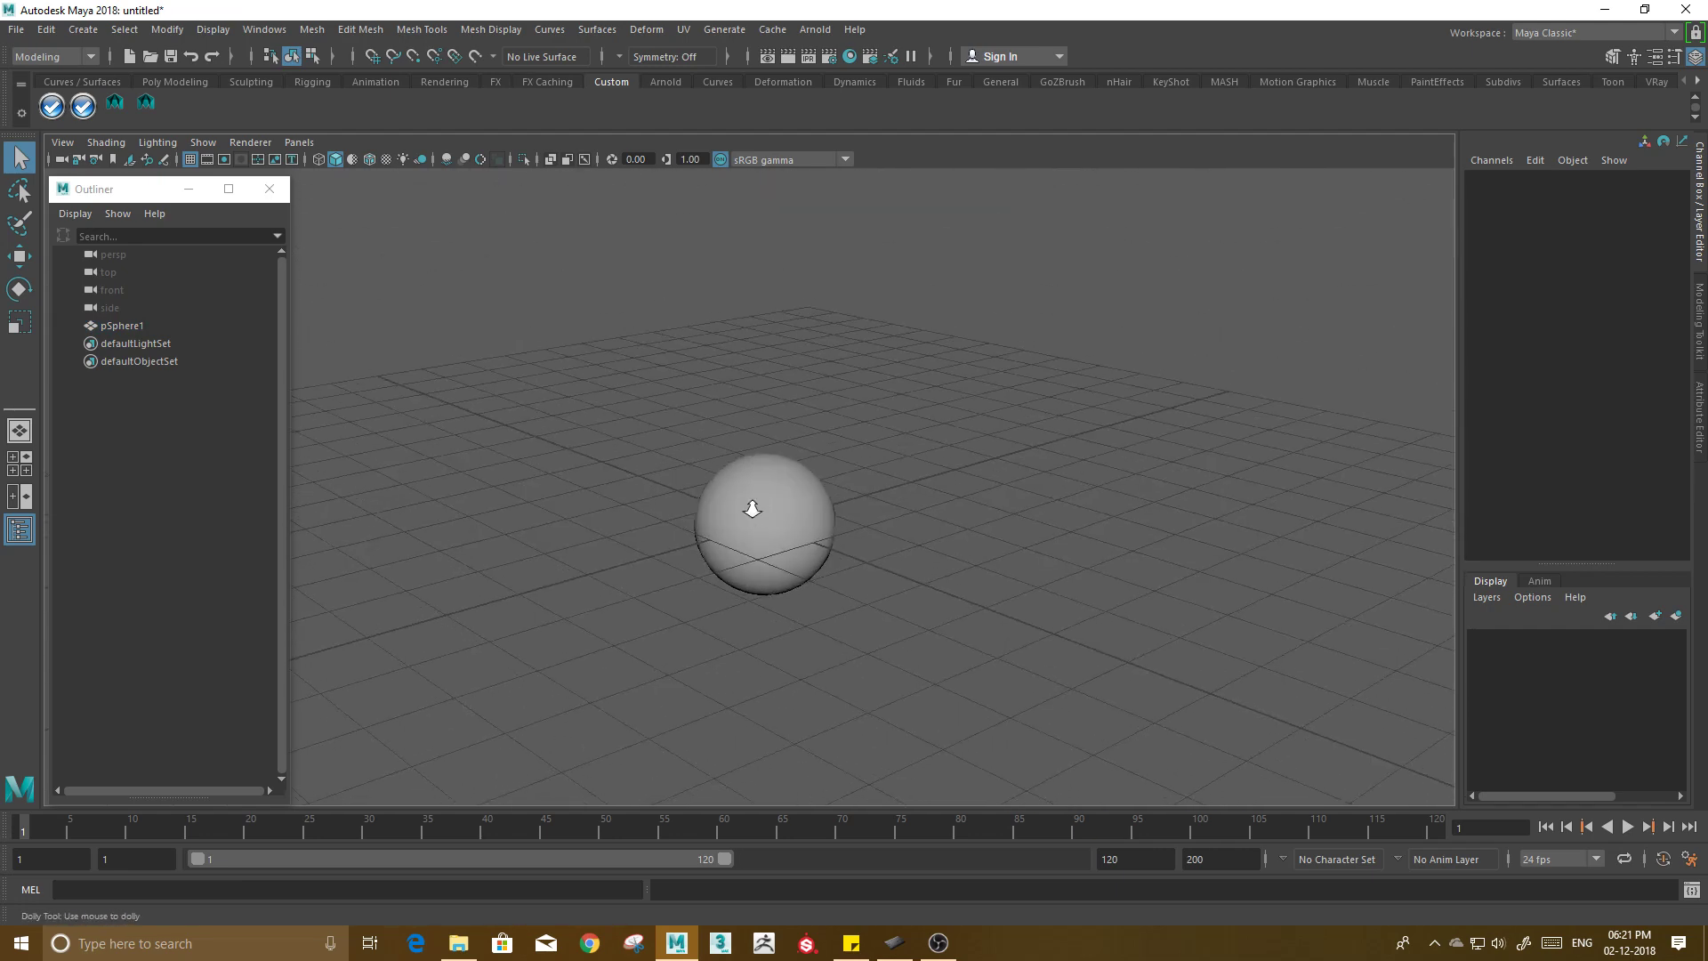
pyautogui.keyDown('alt'); pyautogui.moveTo(752, 508); pyautogui.dragTo(830, 523, button='right'); pyautogui.keyUp('alt')
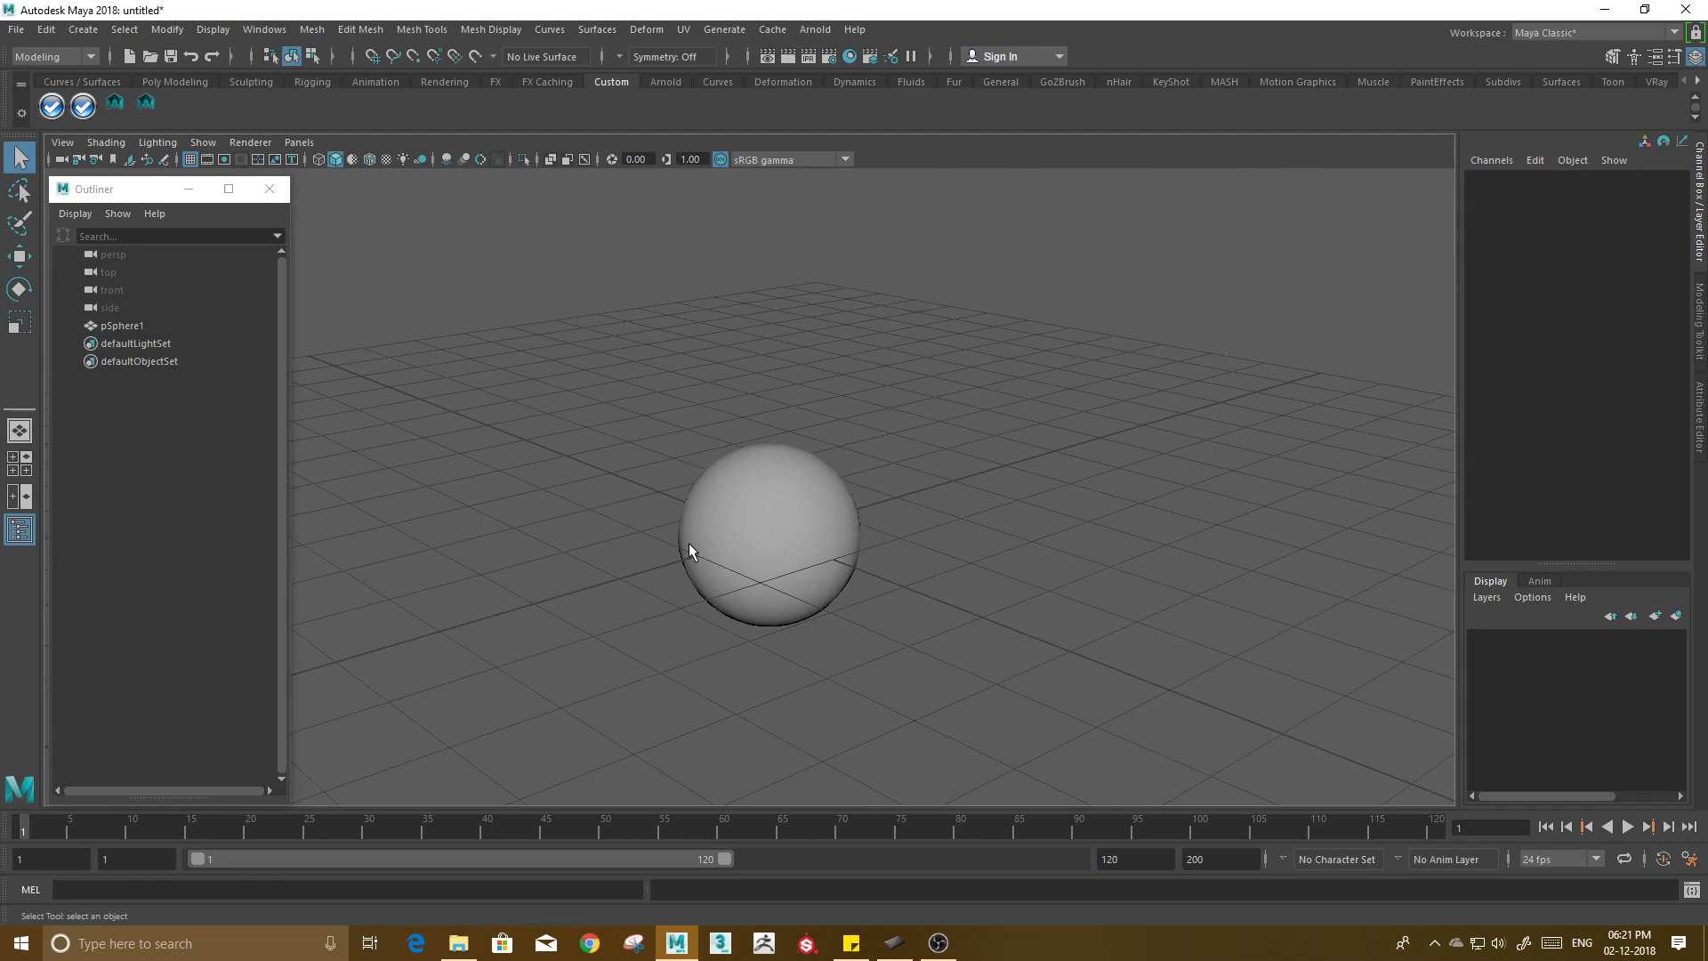
pyautogui.keyDown('alt'); pyautogui.moveTo(689, 542); pyautogui.dragTo(744, 476); pyautogui.keyUp('alt')
pyautogui.moveTo(744, 477)
pyautogui.keyDown('alt'); pyautogui.mouseDown(button='right')
pyautogui.moveTo(934, 491)
pyautogui.moveTo(851, 528)
pyautogui.mouseUp(button='right'); pyautogui.keyUp('alt')
pyautogui.keyDown('alt'); pyautogui.moveTo(811, 385); pyautogui.dragTo(973, 428, button='right'); pyautogui.keyUp('alt')
pyautogui.moveTo(973, 428)
pyautogui.keyDown('alt'); pyautogui.mouseDown(button='middle')
pyautogui.moveTo(795, 528)
pyautogui.moveTo(858, 392)
pyautogui.mouseUp(button='middle'); pyautogui.keyUp('alt')
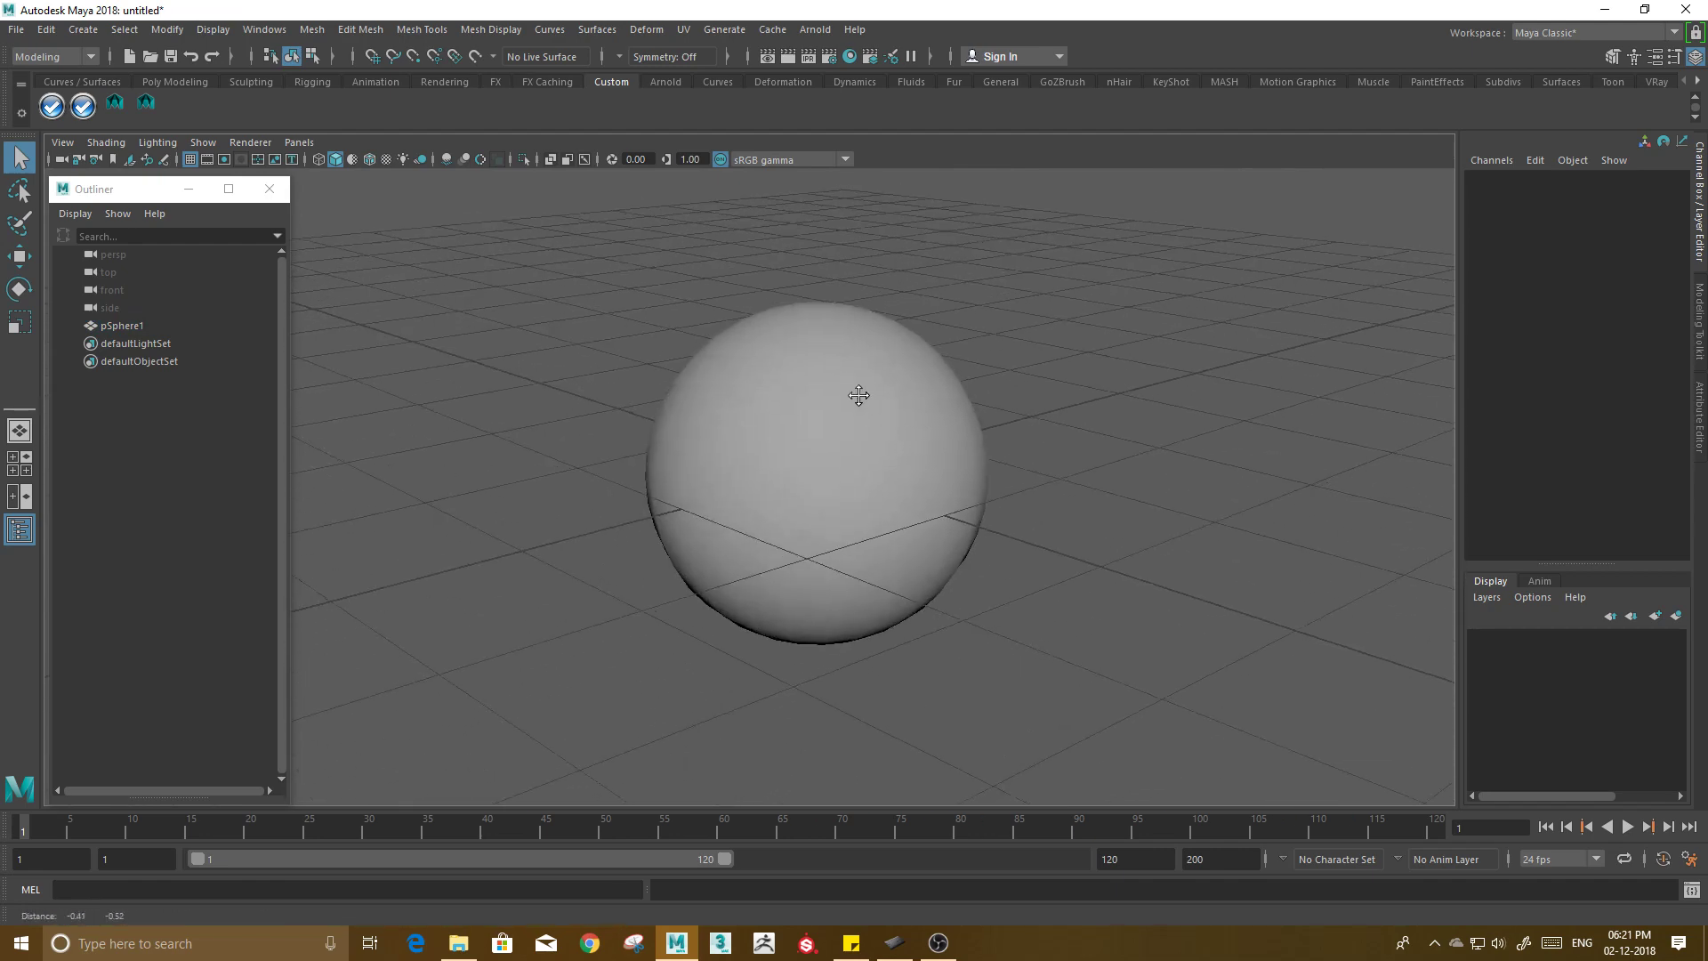
# Select pSphere1 in the perspective viewport.
pyautogui.click(787, 380)
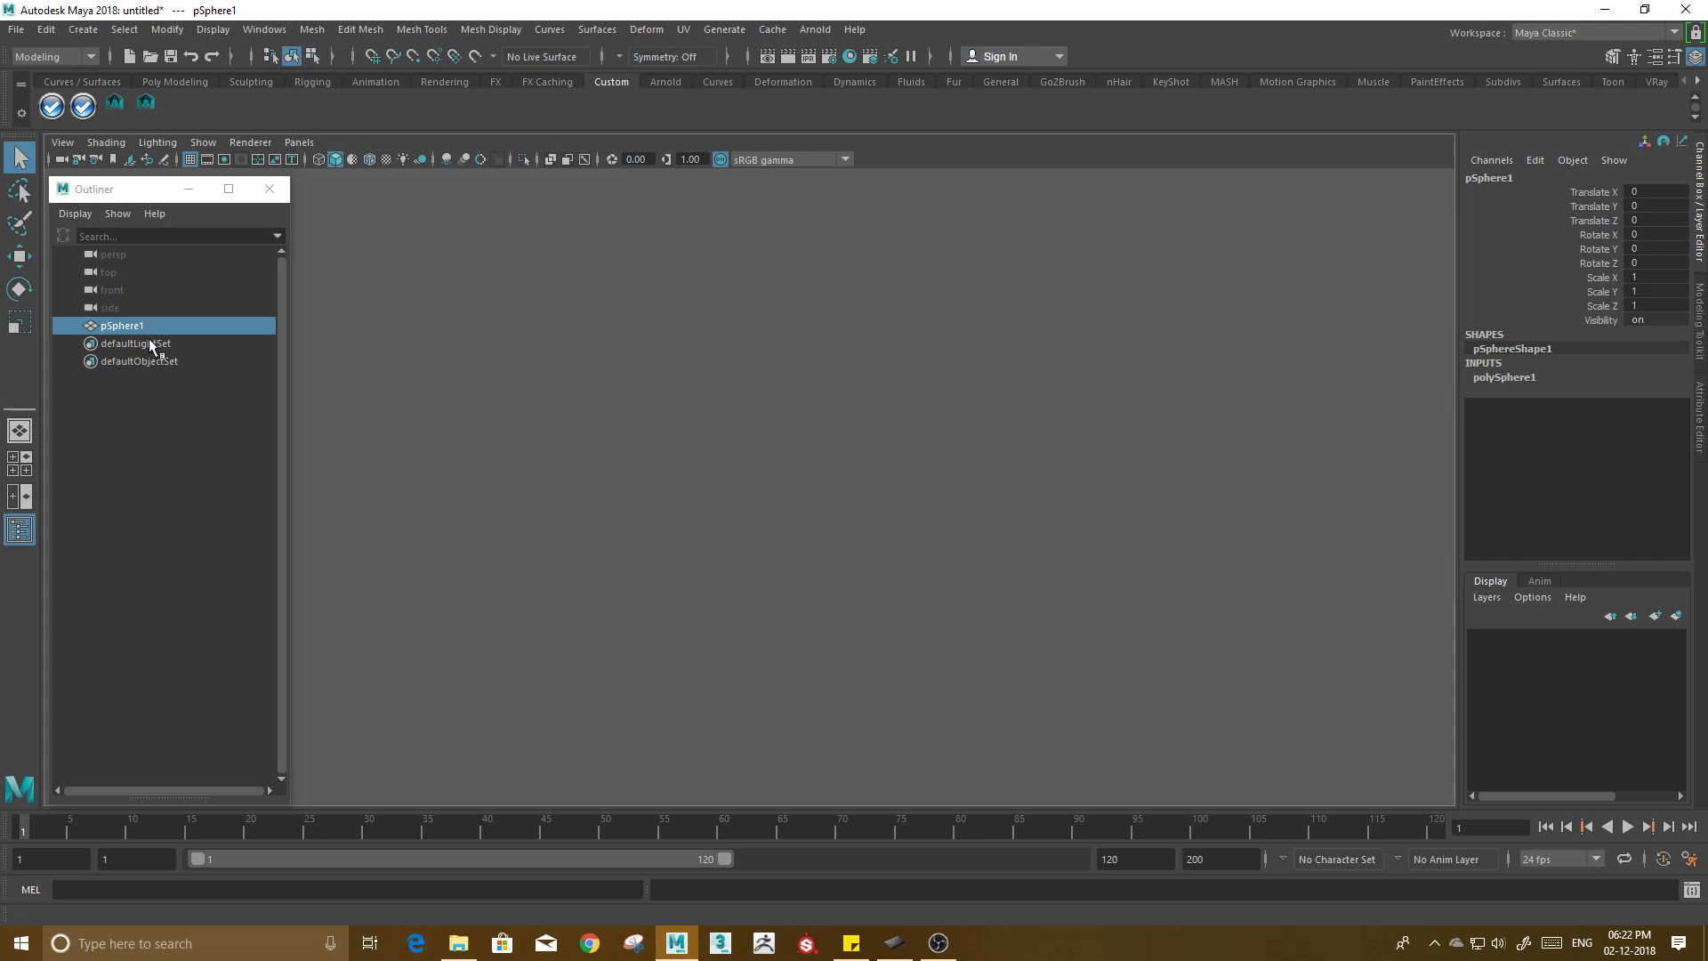
# Select the persp camera in the Outliner to inspect its NaN translate values.
pyautogui.click(118, 259)
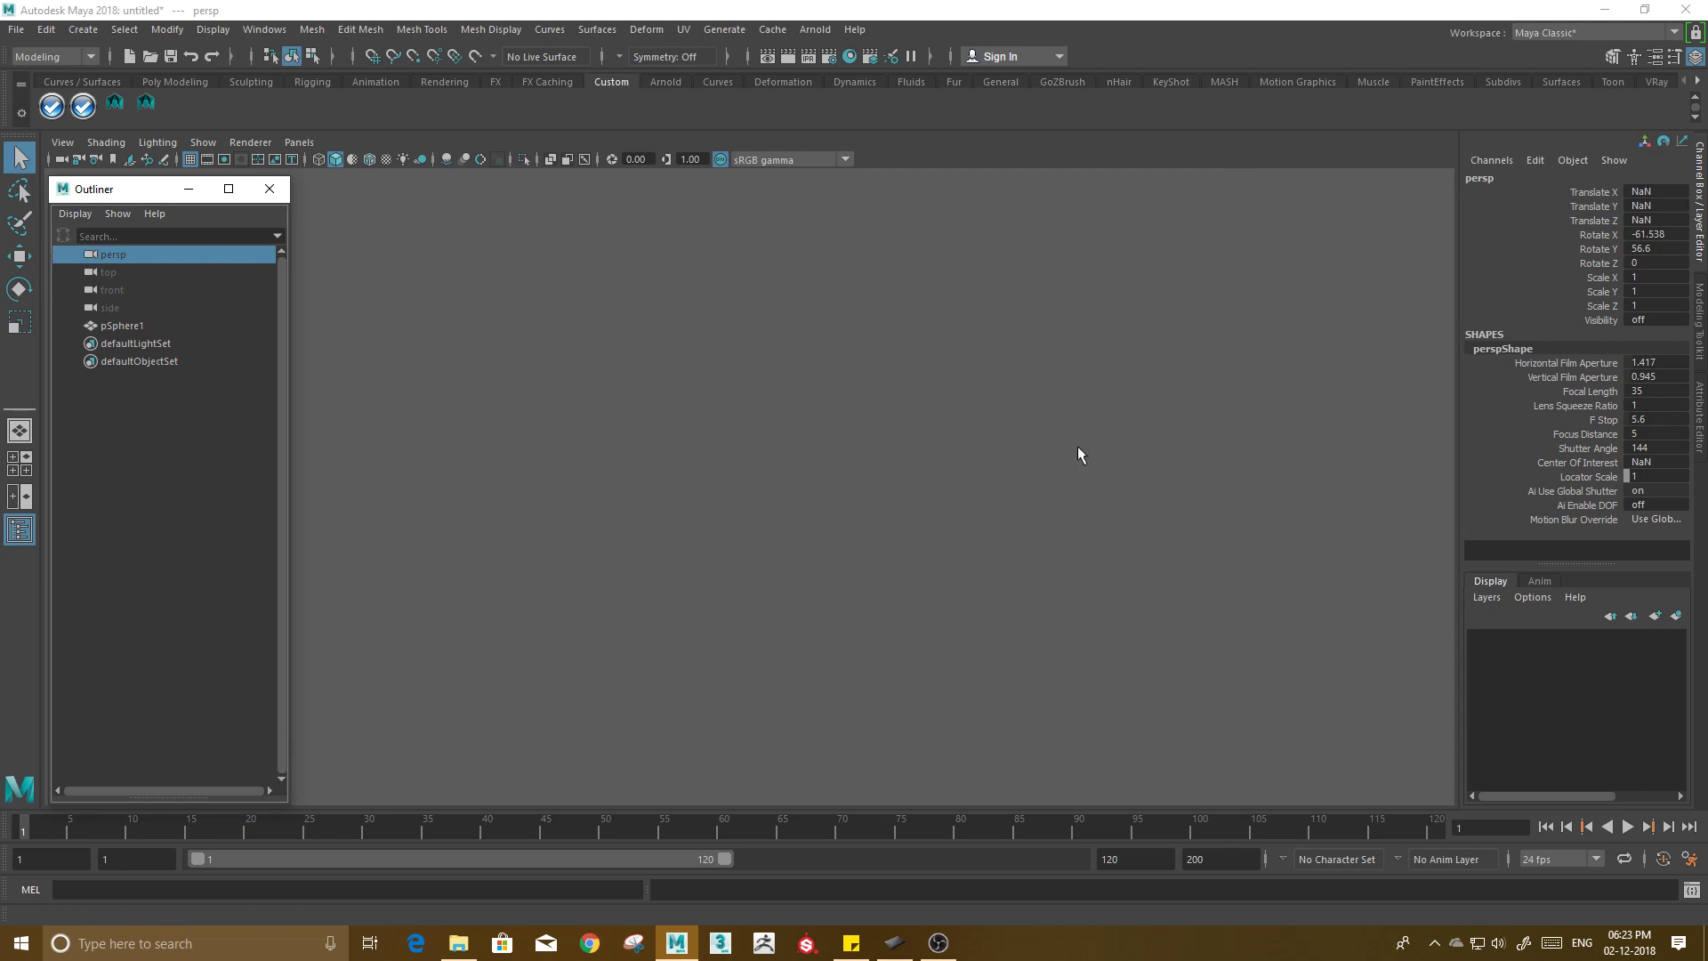
pyautogui.keyDown('alt'); pyautogui.moveTo(1075, 454); pyautogui.dragTo(859, 454); pyautogui.keyUp('alt')
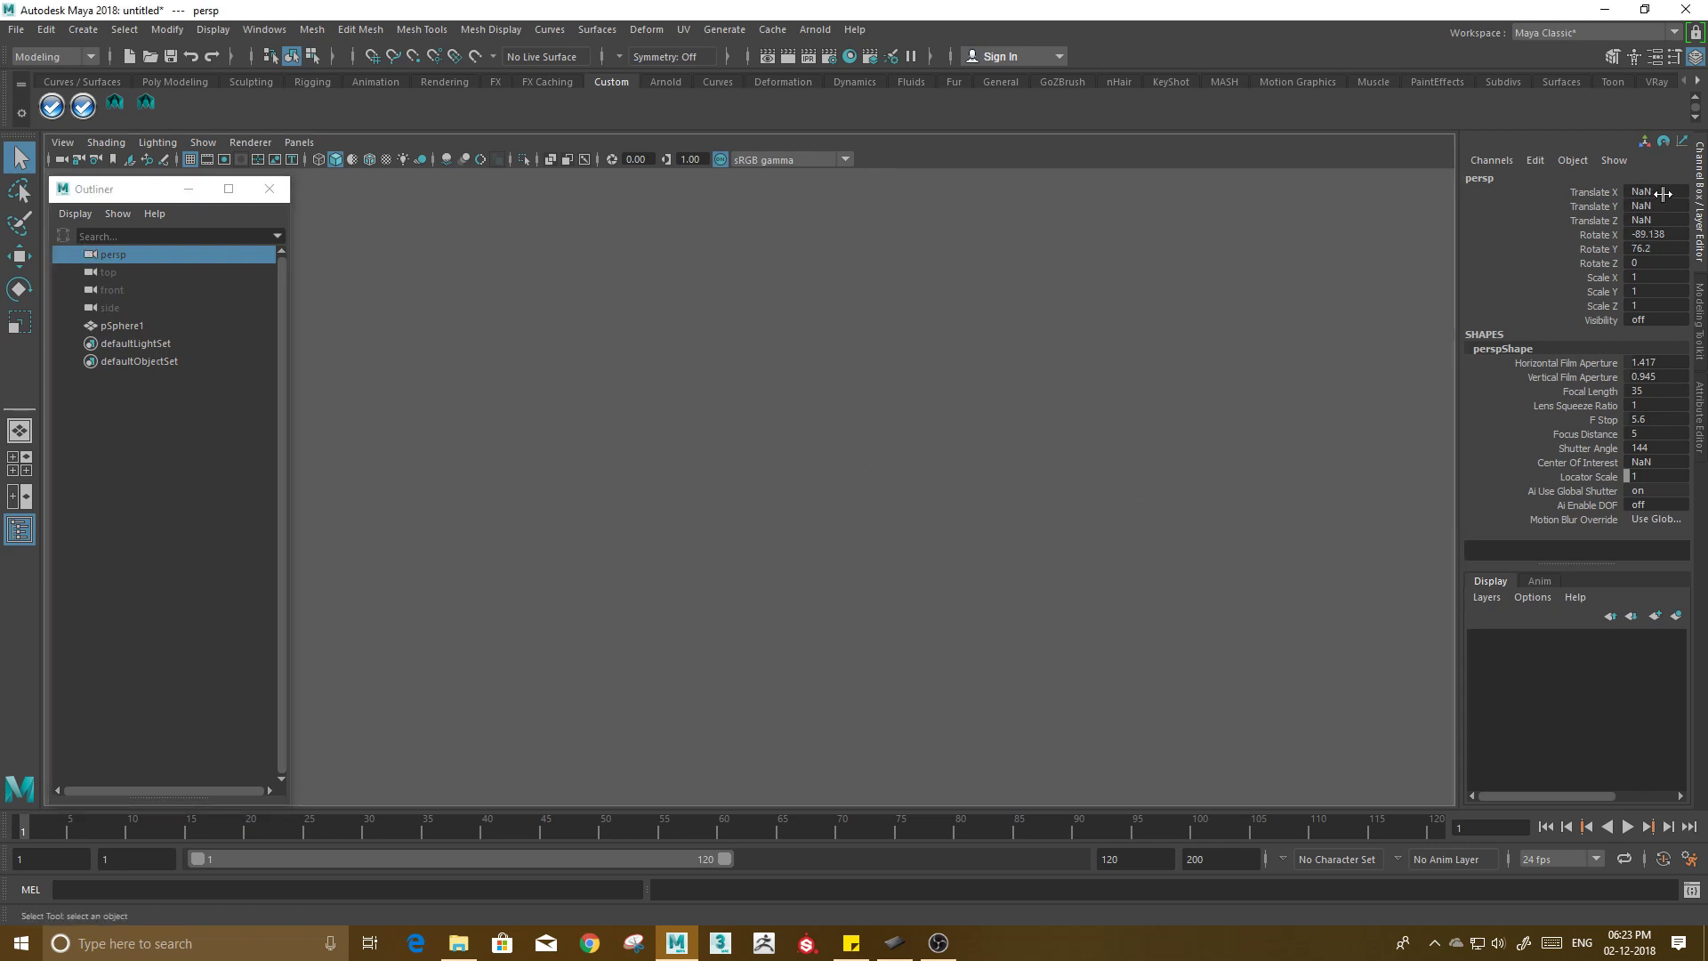
pyautogui.moveTo(1663, 193); pyautogui.dragTo(1664, 221)
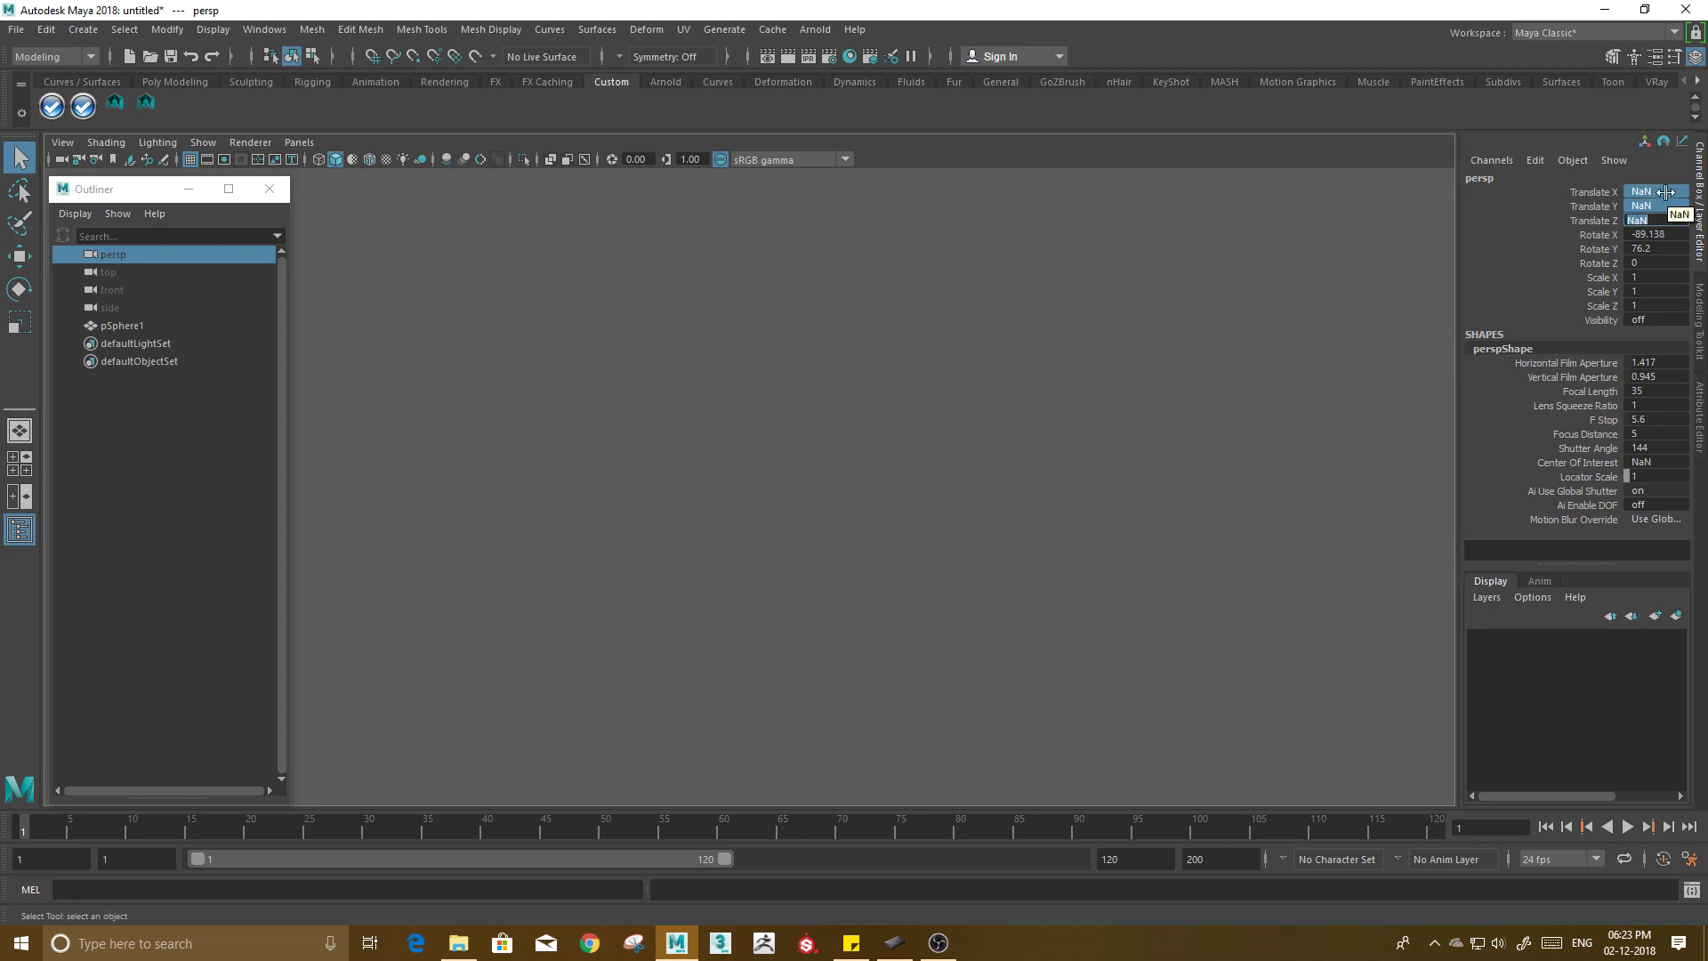
pyautogui.write('1')
pyautogui.press('Return')
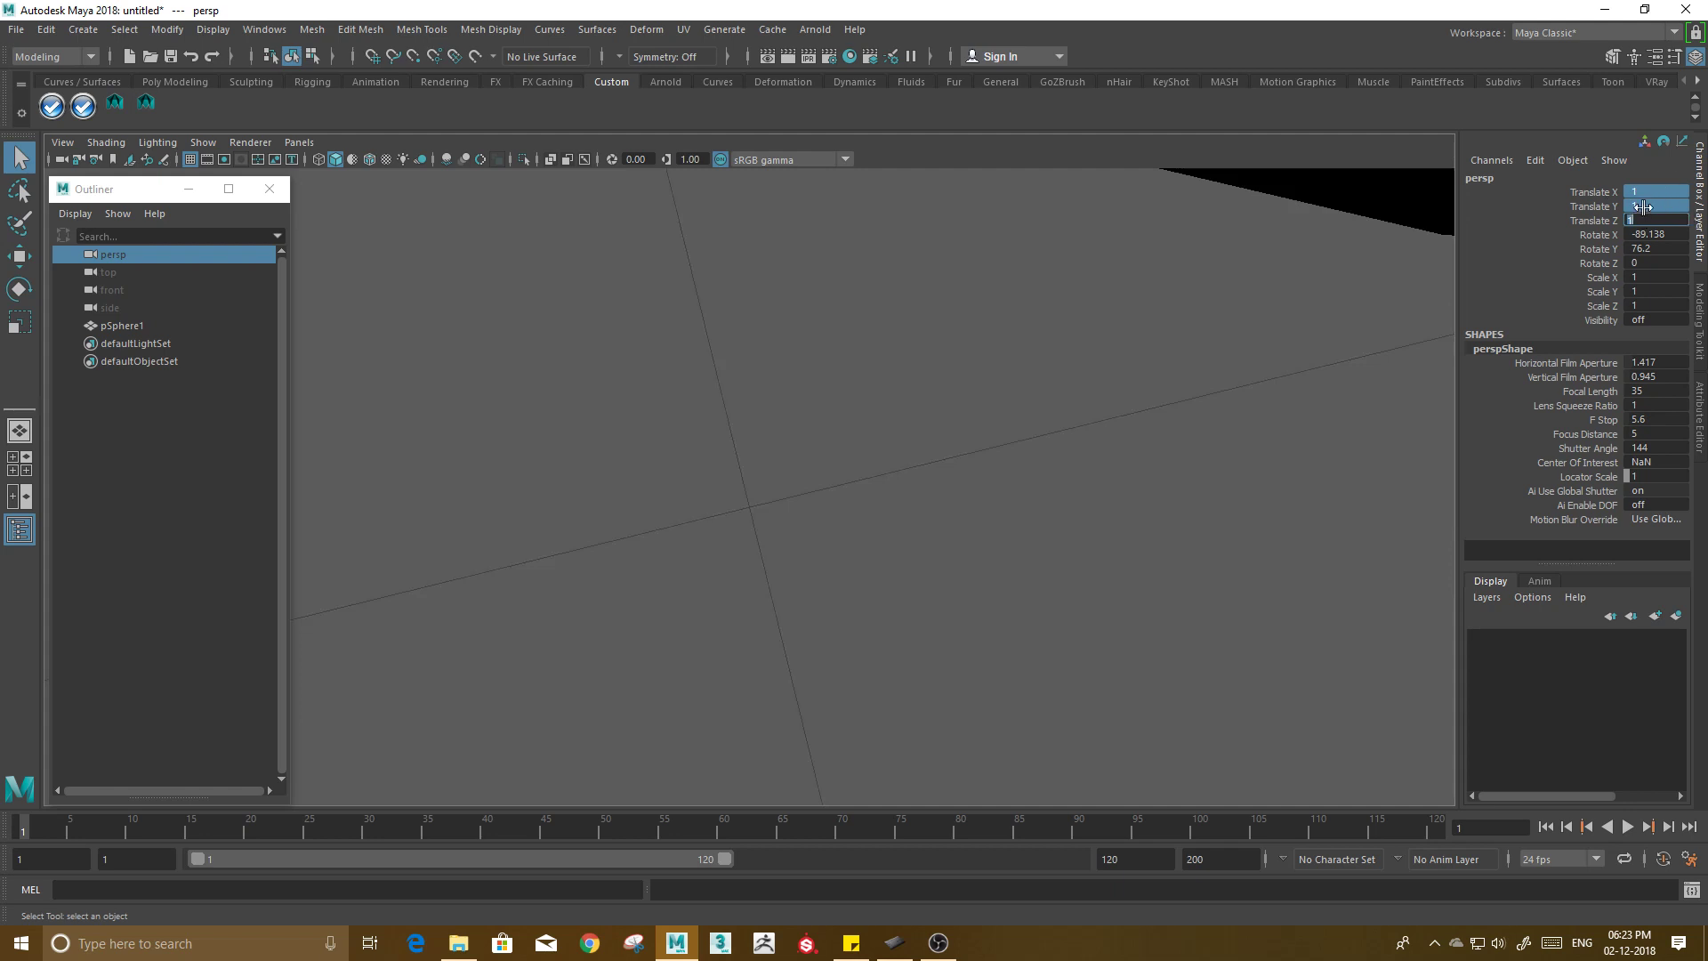
pyautogui.keyDown('alt'); pyautogui.moveTo(1159, 427); pyautogui.dragTo(1148, 431); pyautogui.keyUp('alt')
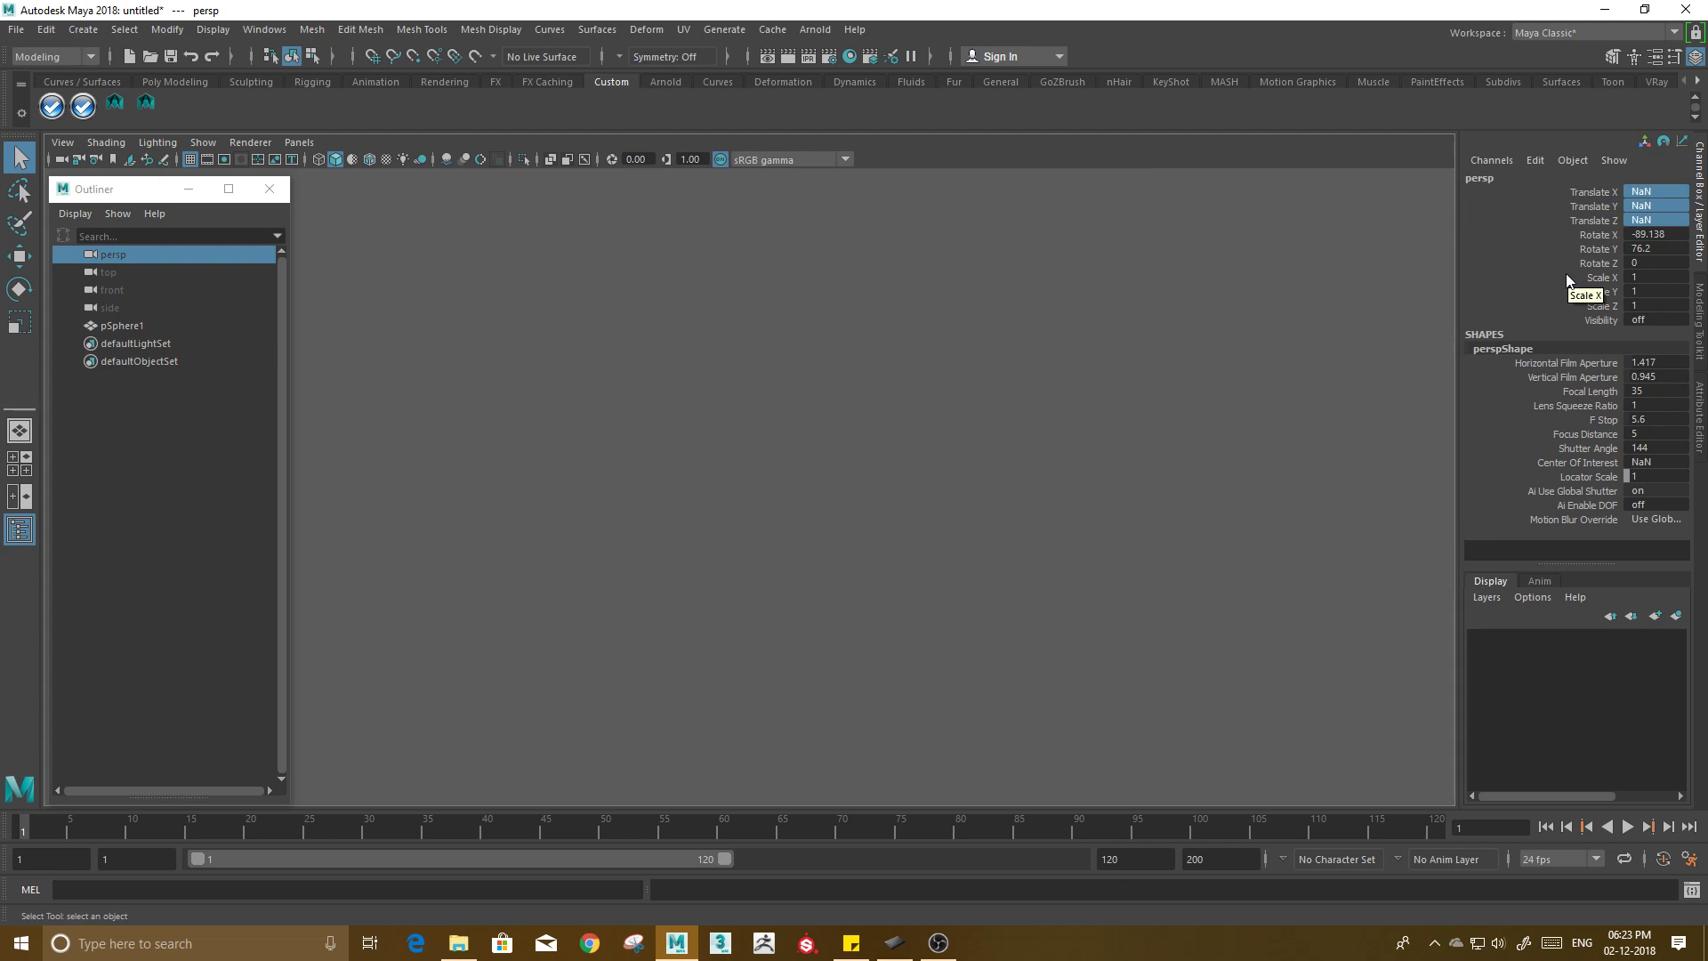
pyautogui.moveTo(1650, 194); pyautogui.dragTo(1657, 201)
pyautogui.click(1659, 218)
pyautogui.write('0')
pyautogui.press('Return')
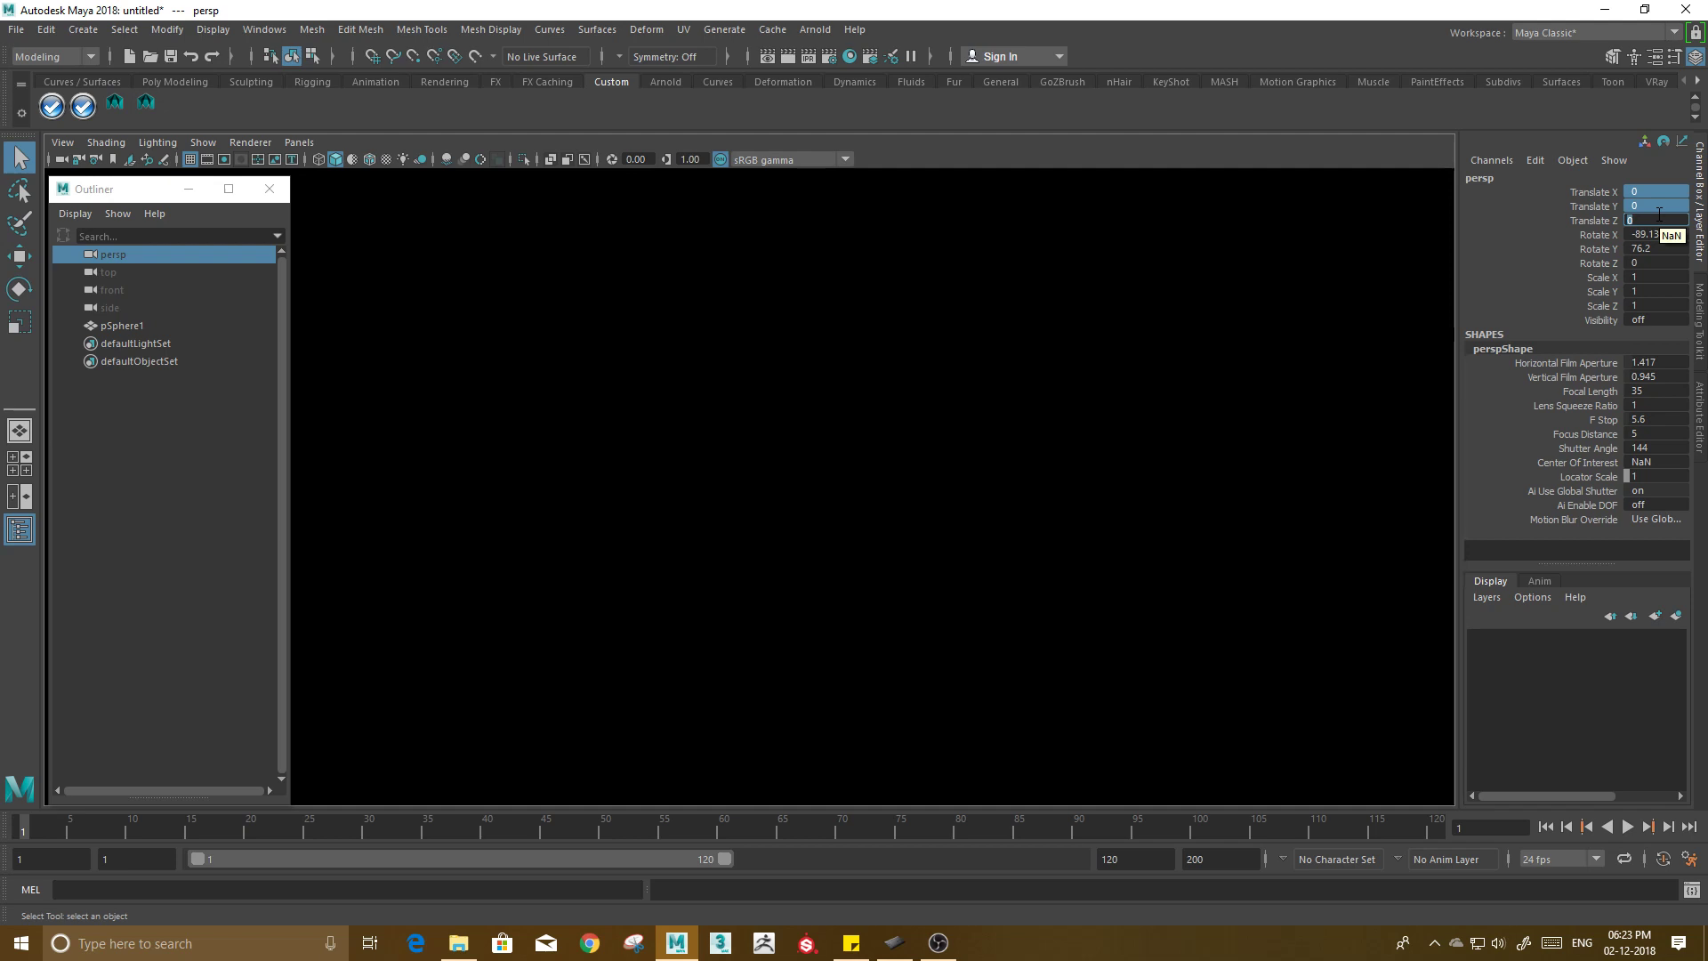
pyautogui.write('2')
pyautogui.press('Return')
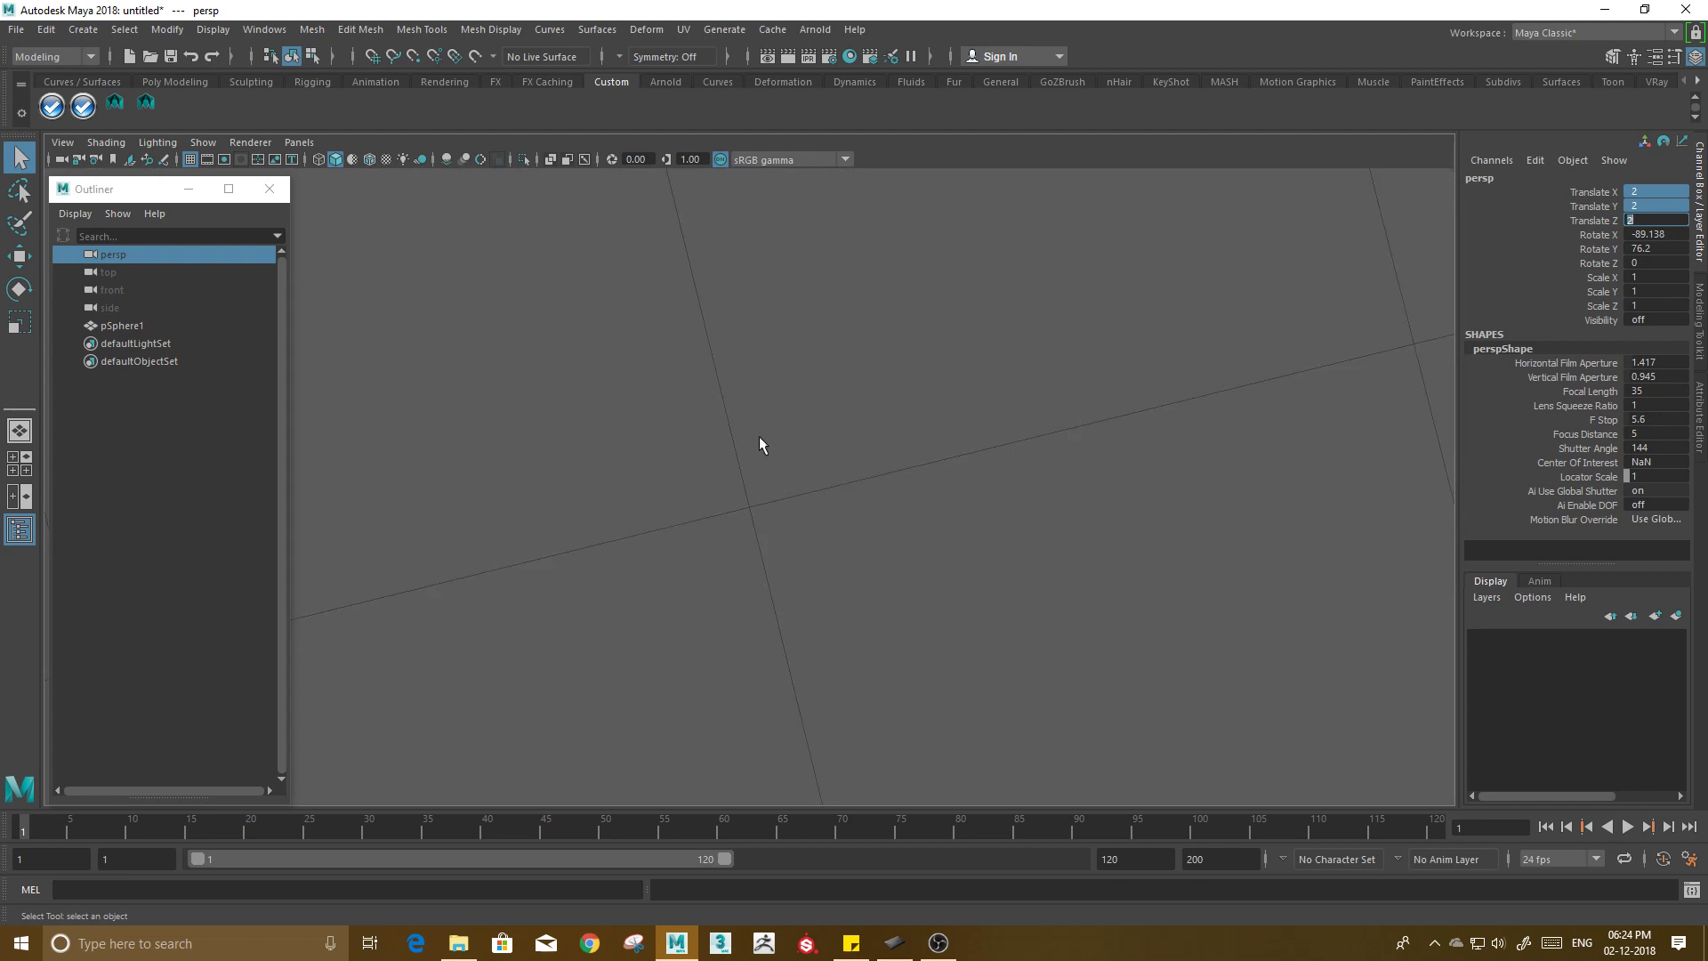
pyautogui.press('Return')
# Shrink Maya's window, quit with Don't Save, and switch to the Documents window.
pyautogui.moveTo(1084, 10); pyautogui.dragTo(780, 65)
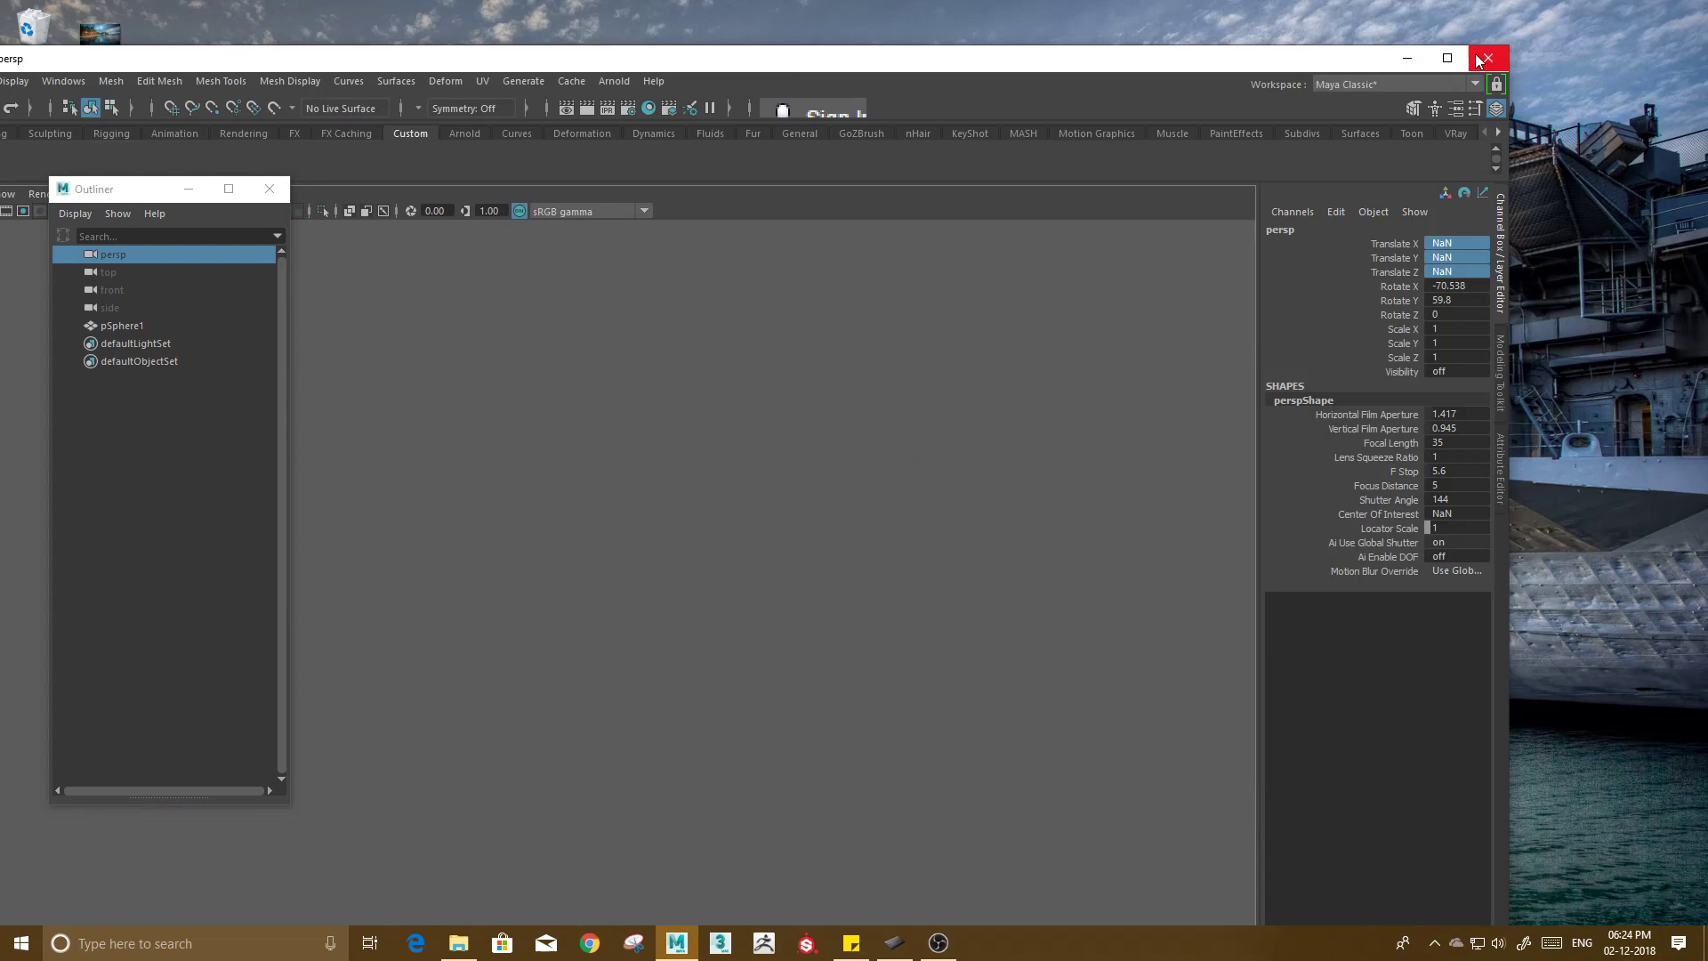
pyautogui.click(1479, 60)
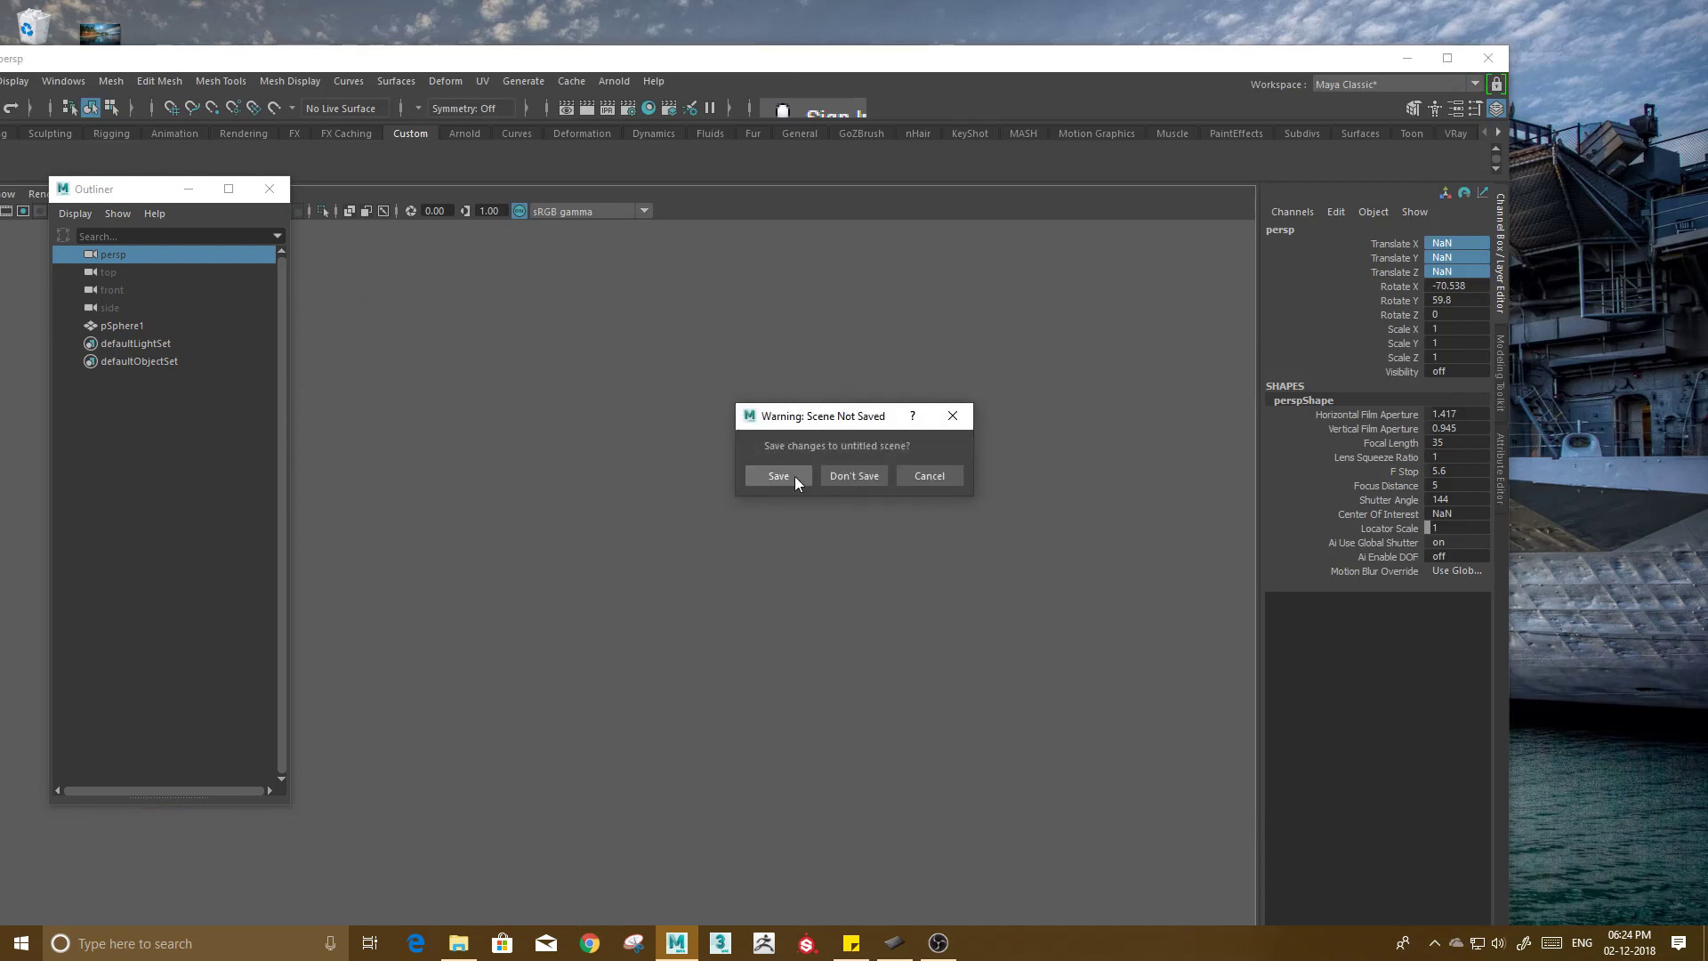
pyautogui.click(870, 474)
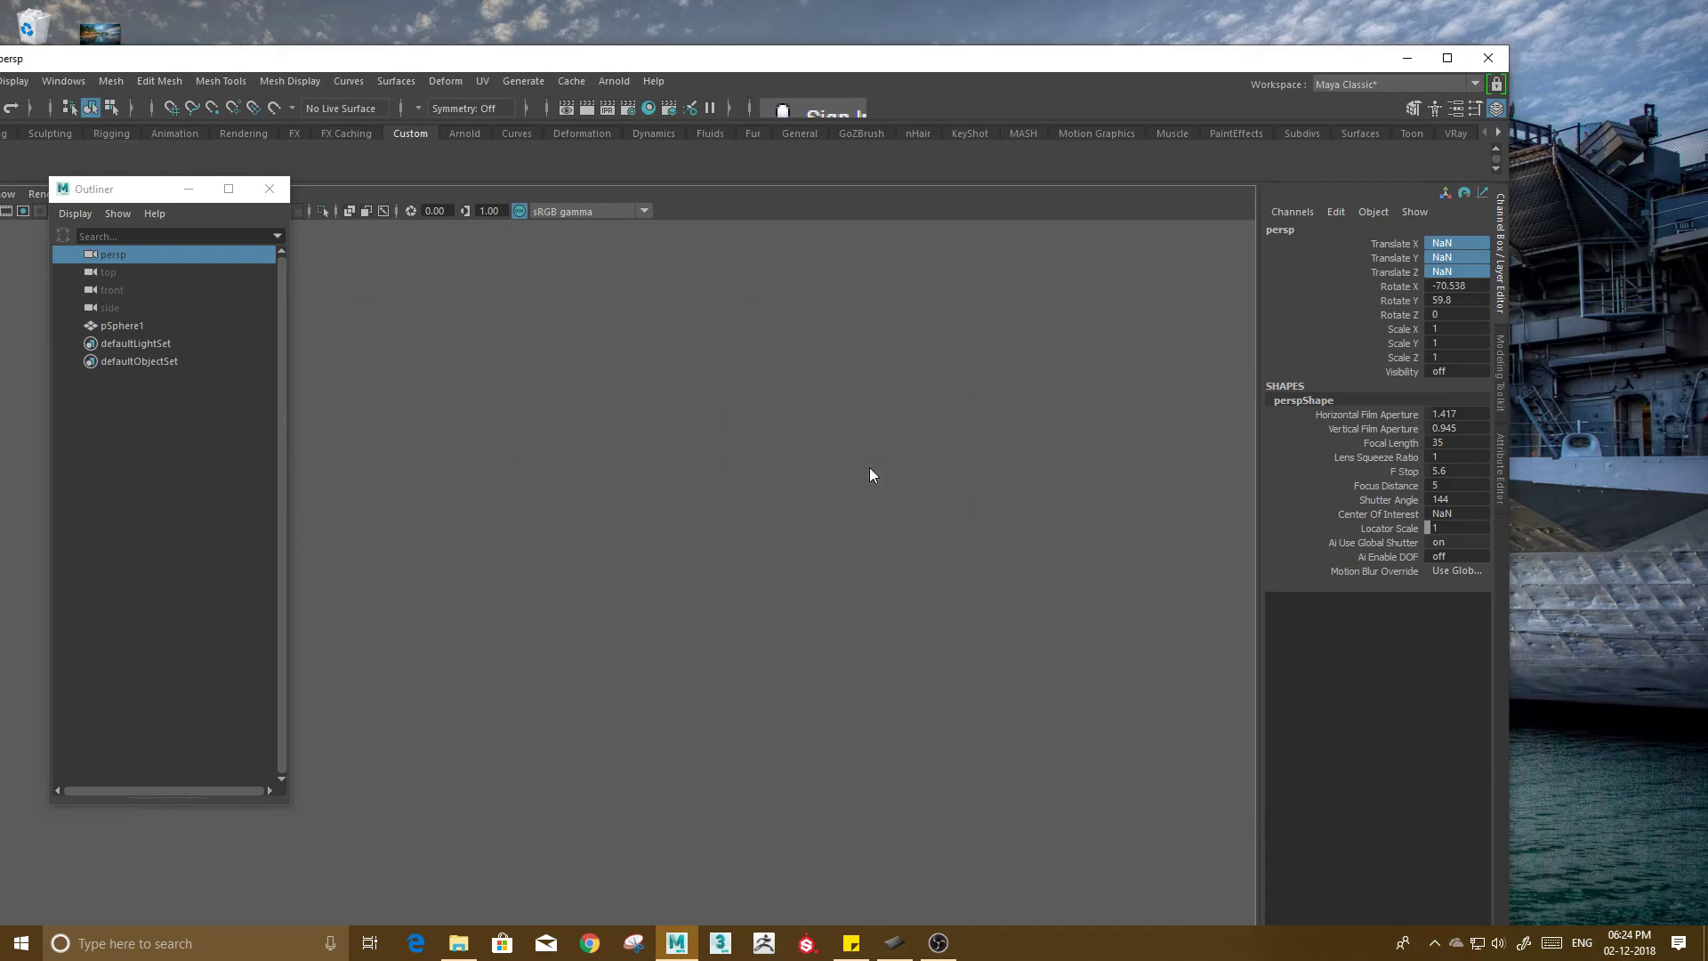
pyautogui.hotkey('alt', 'Tab')
# Maximize the Documents window, go into maya > 2018 > prefs, and select userPrefs.mel.
pyautogui.click(1030, 458)
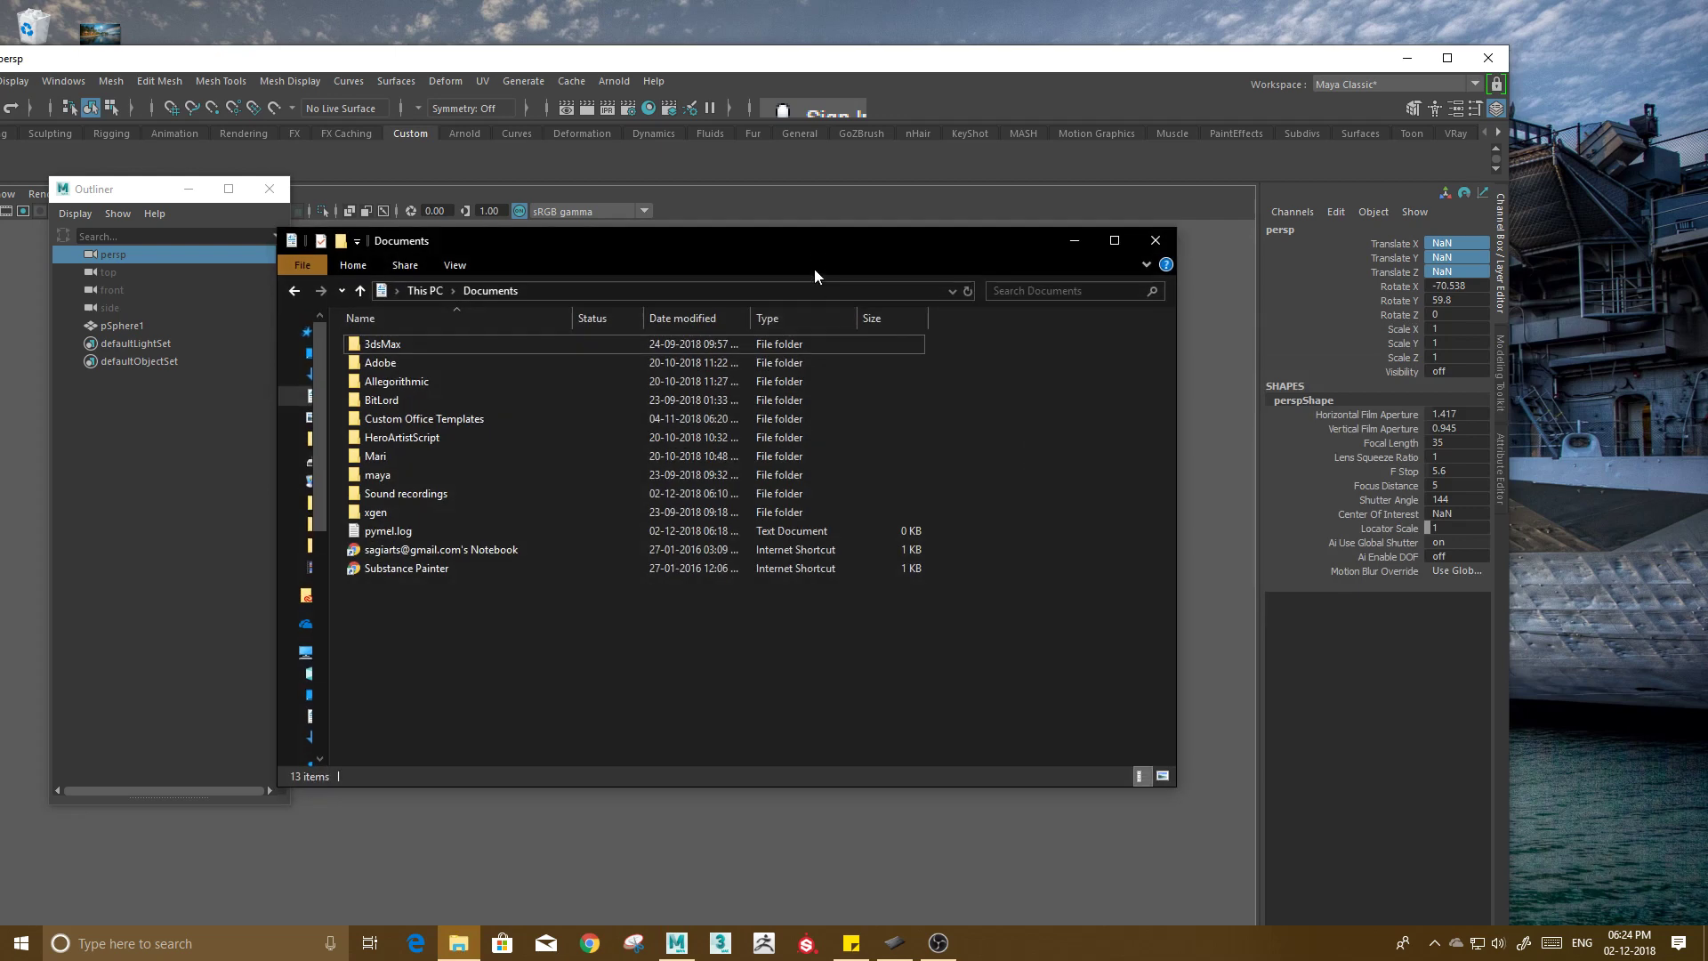
pyautogui.doubleClick(819, 242)
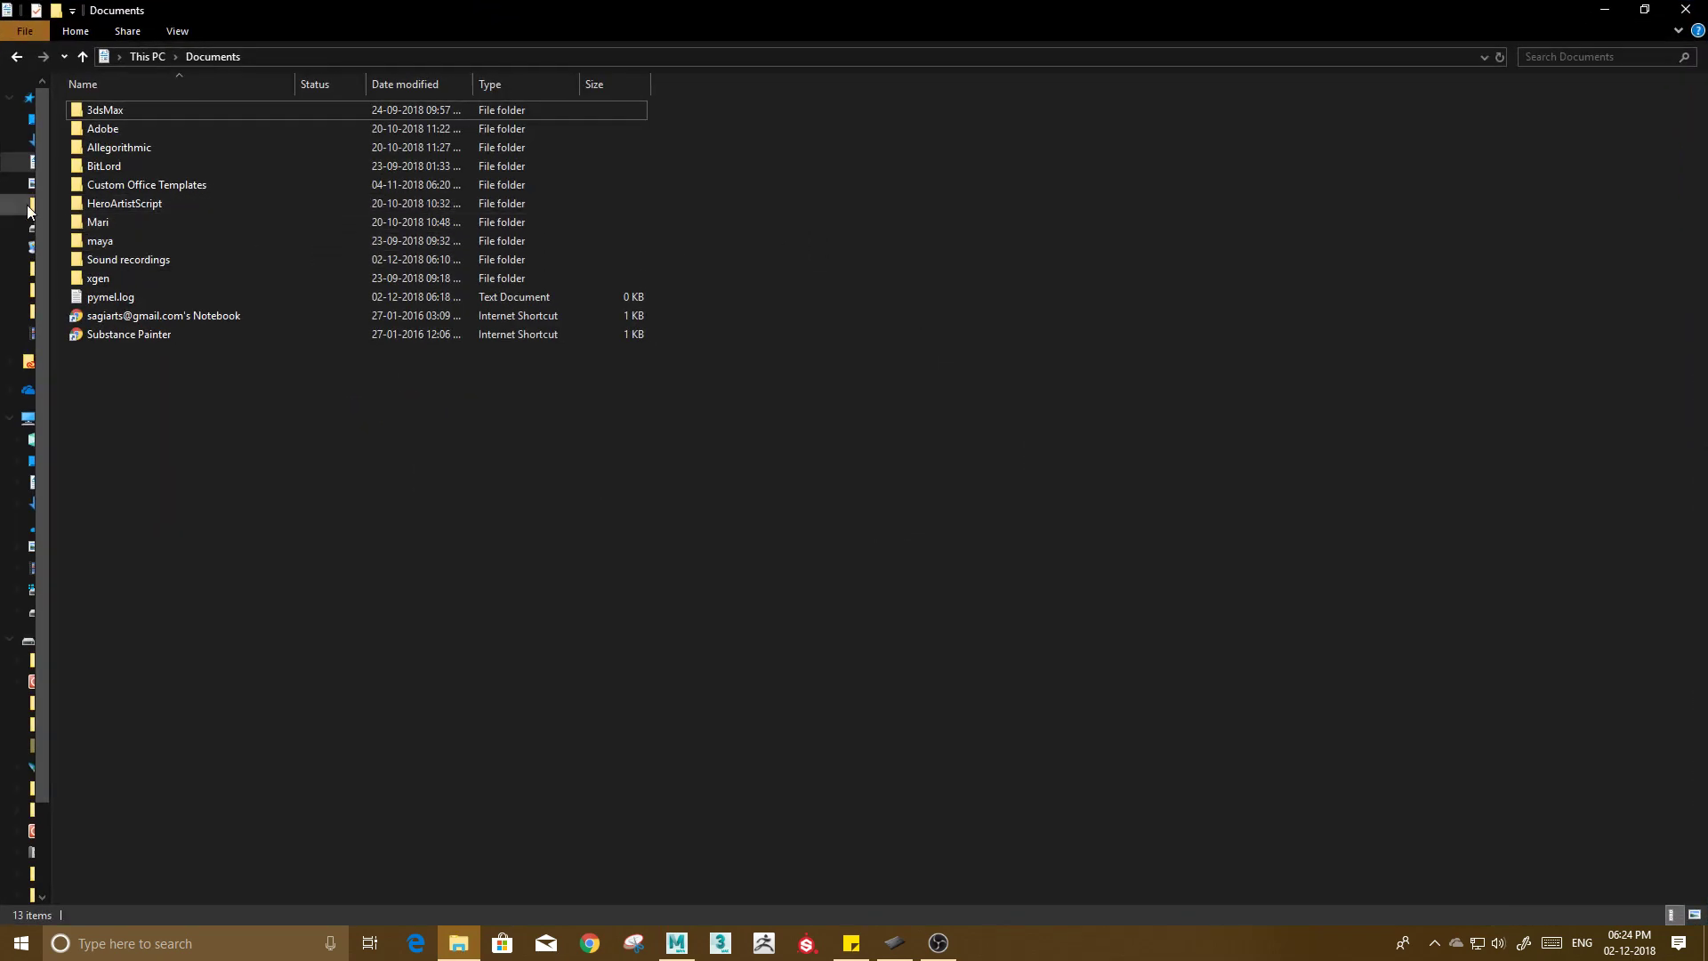
pyautogui.click(134, 237)
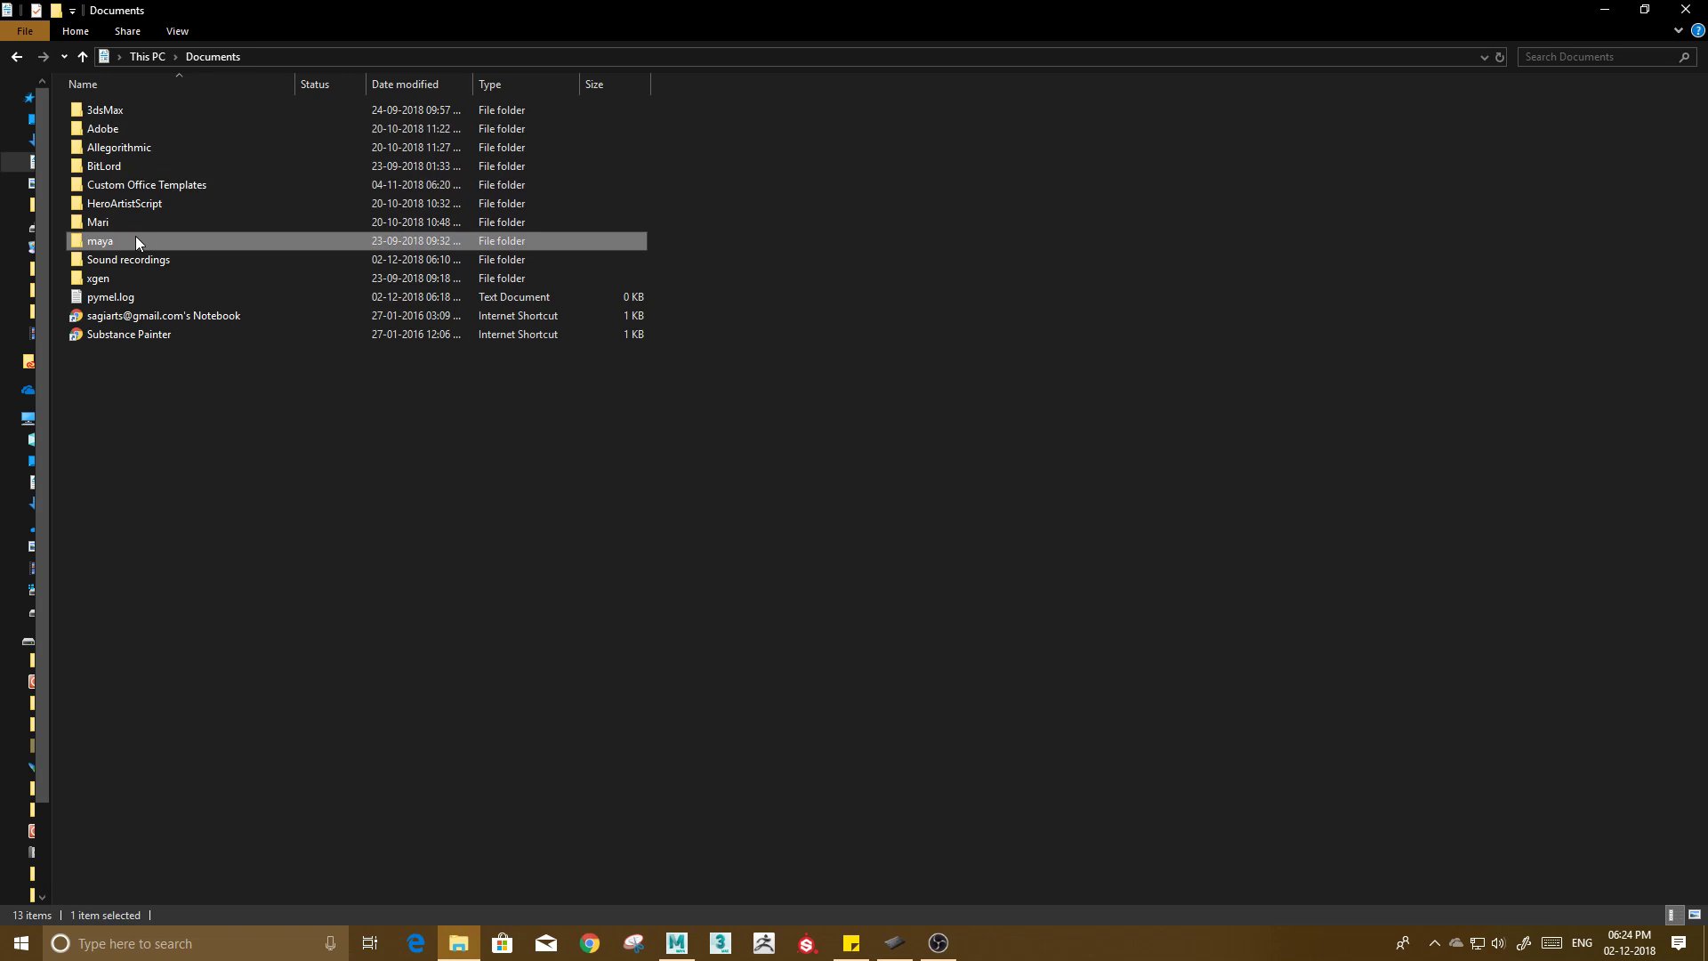
pyautogui.click(135, 237)
pyautogui.click(177, 239)
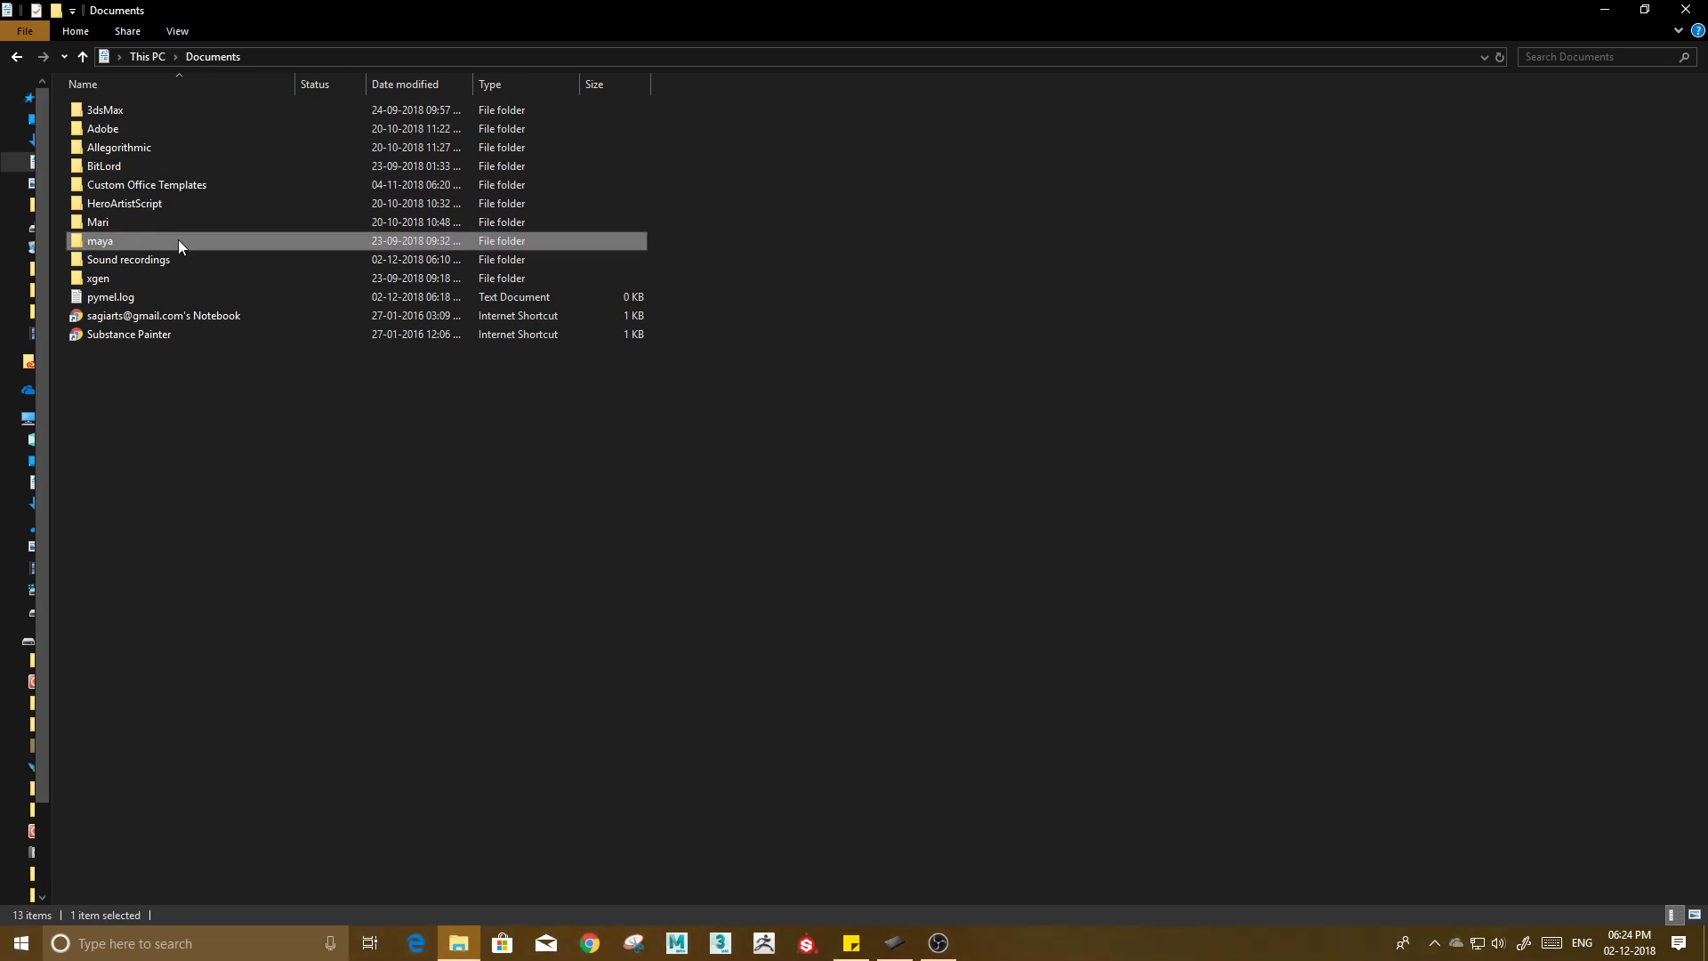
pyautogui.doubleClick(178, 240)
pyautogui.doubleClick(120, 110)
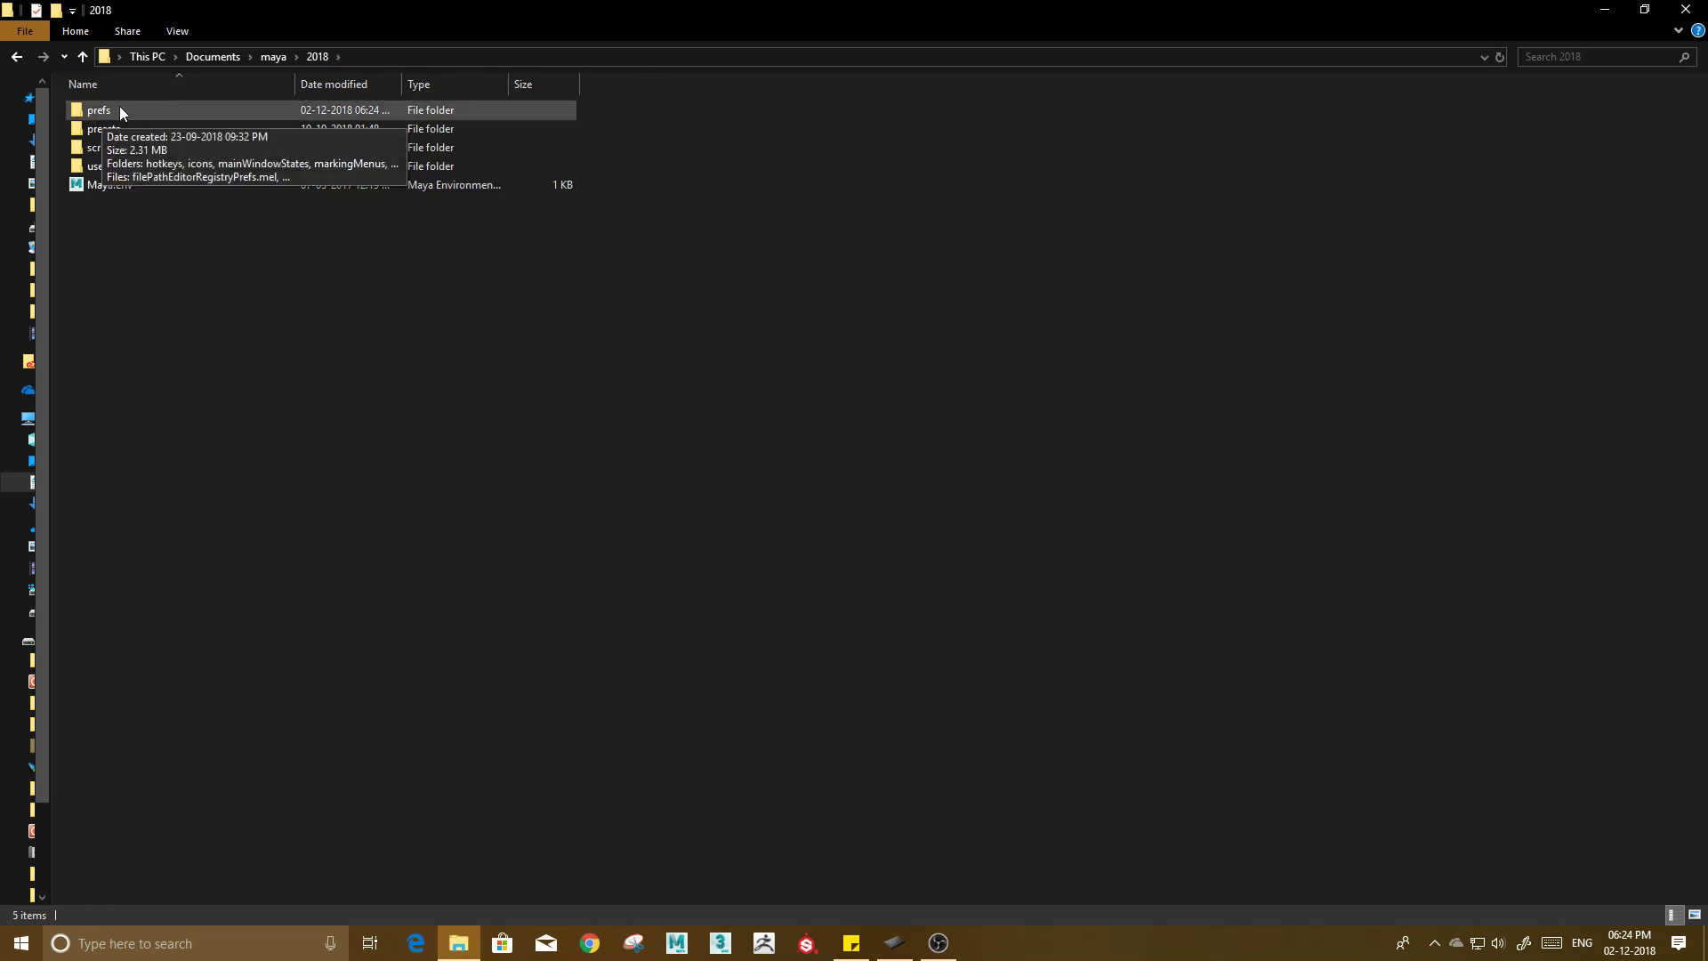
pyautogui.click(97, 113)
pyautogui.doubleClick(98, 112)
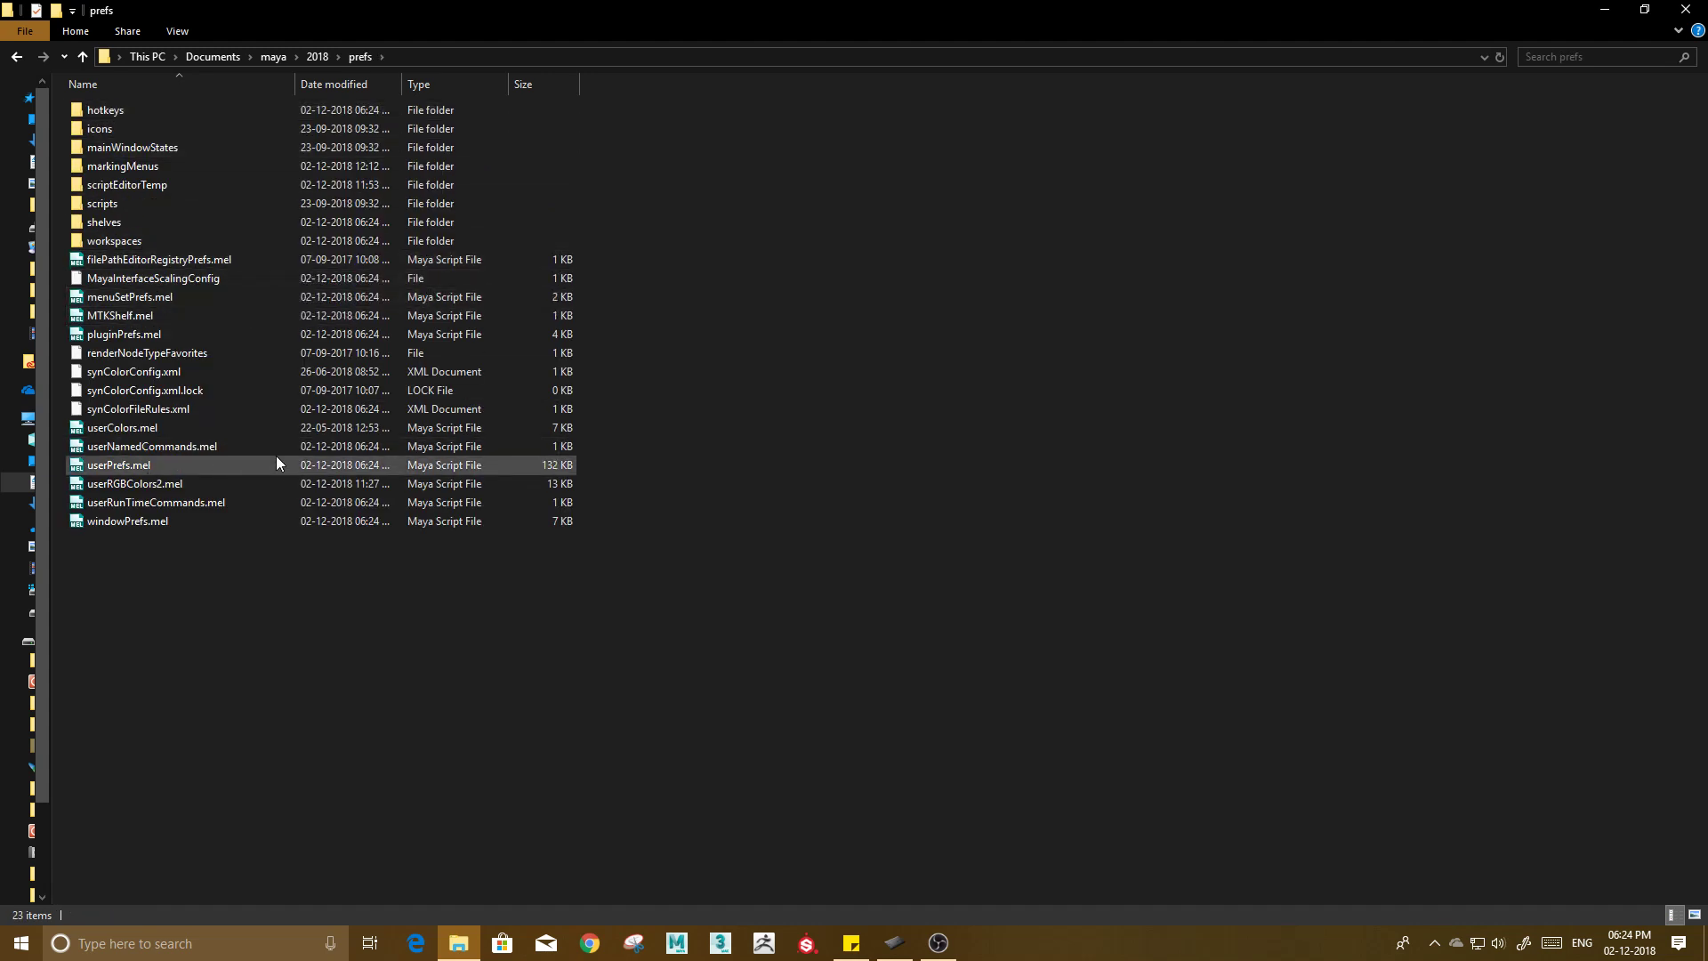
pyautogui.click(144, 465)
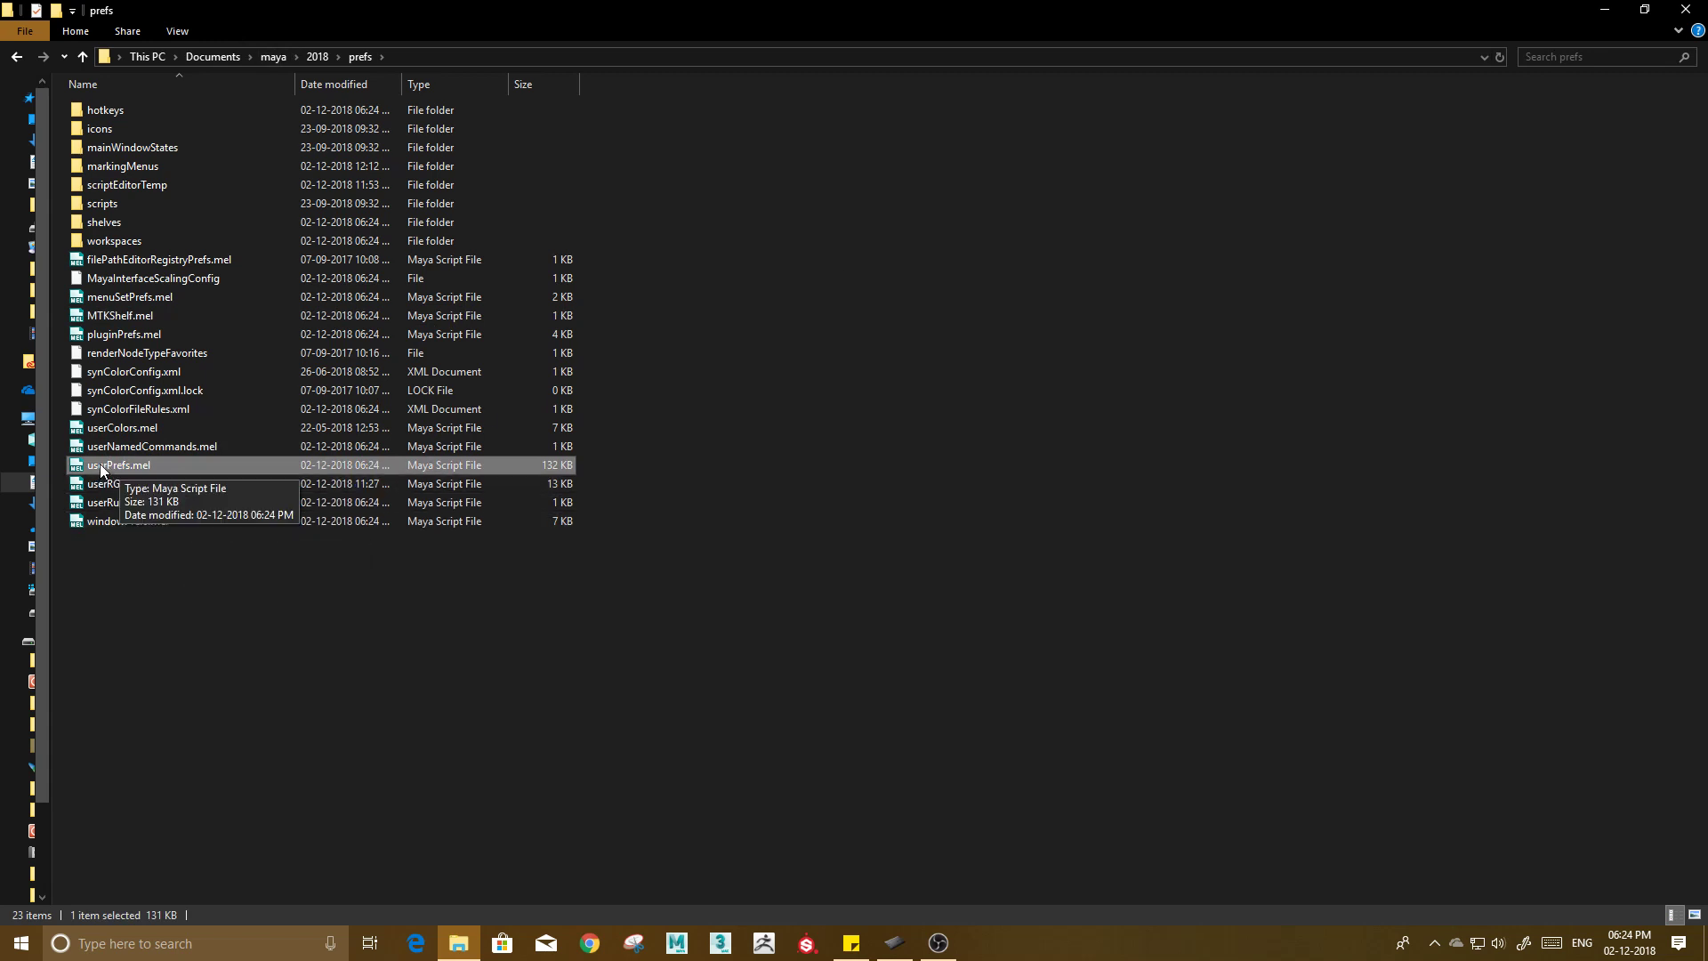
# Open userPrefs.mel with Notepad, reposition the window, and select all text.
pyautogui.rightClick(100, 463)
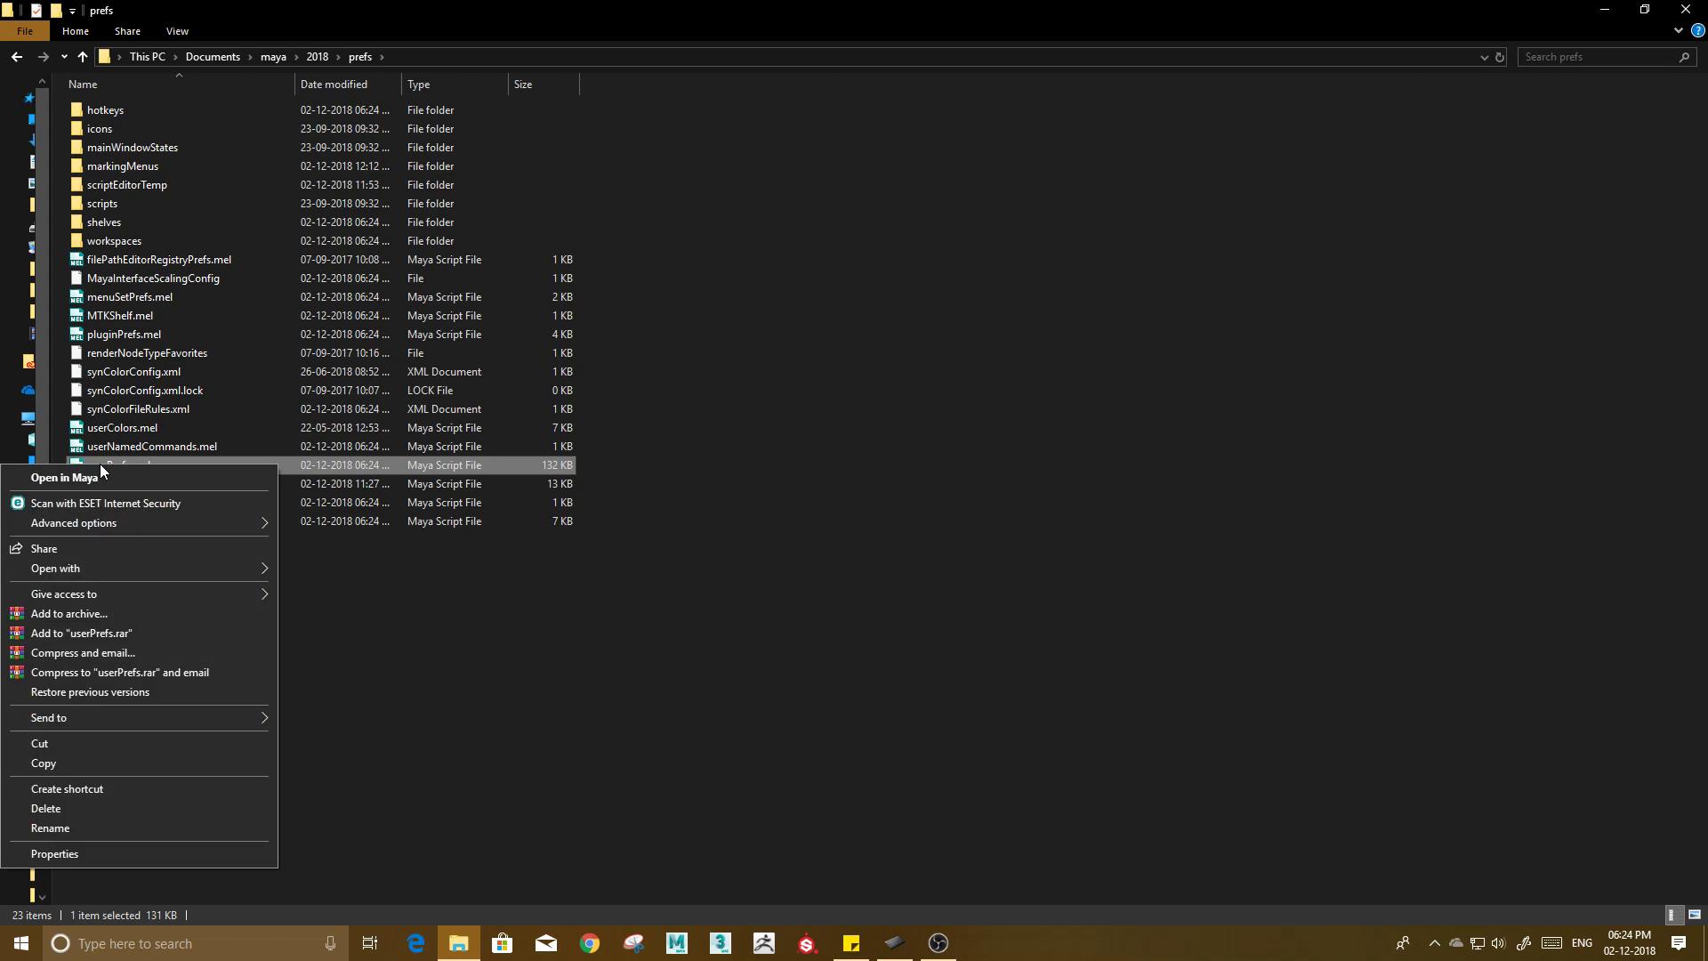
pyautogui.moveTo(135, 569)
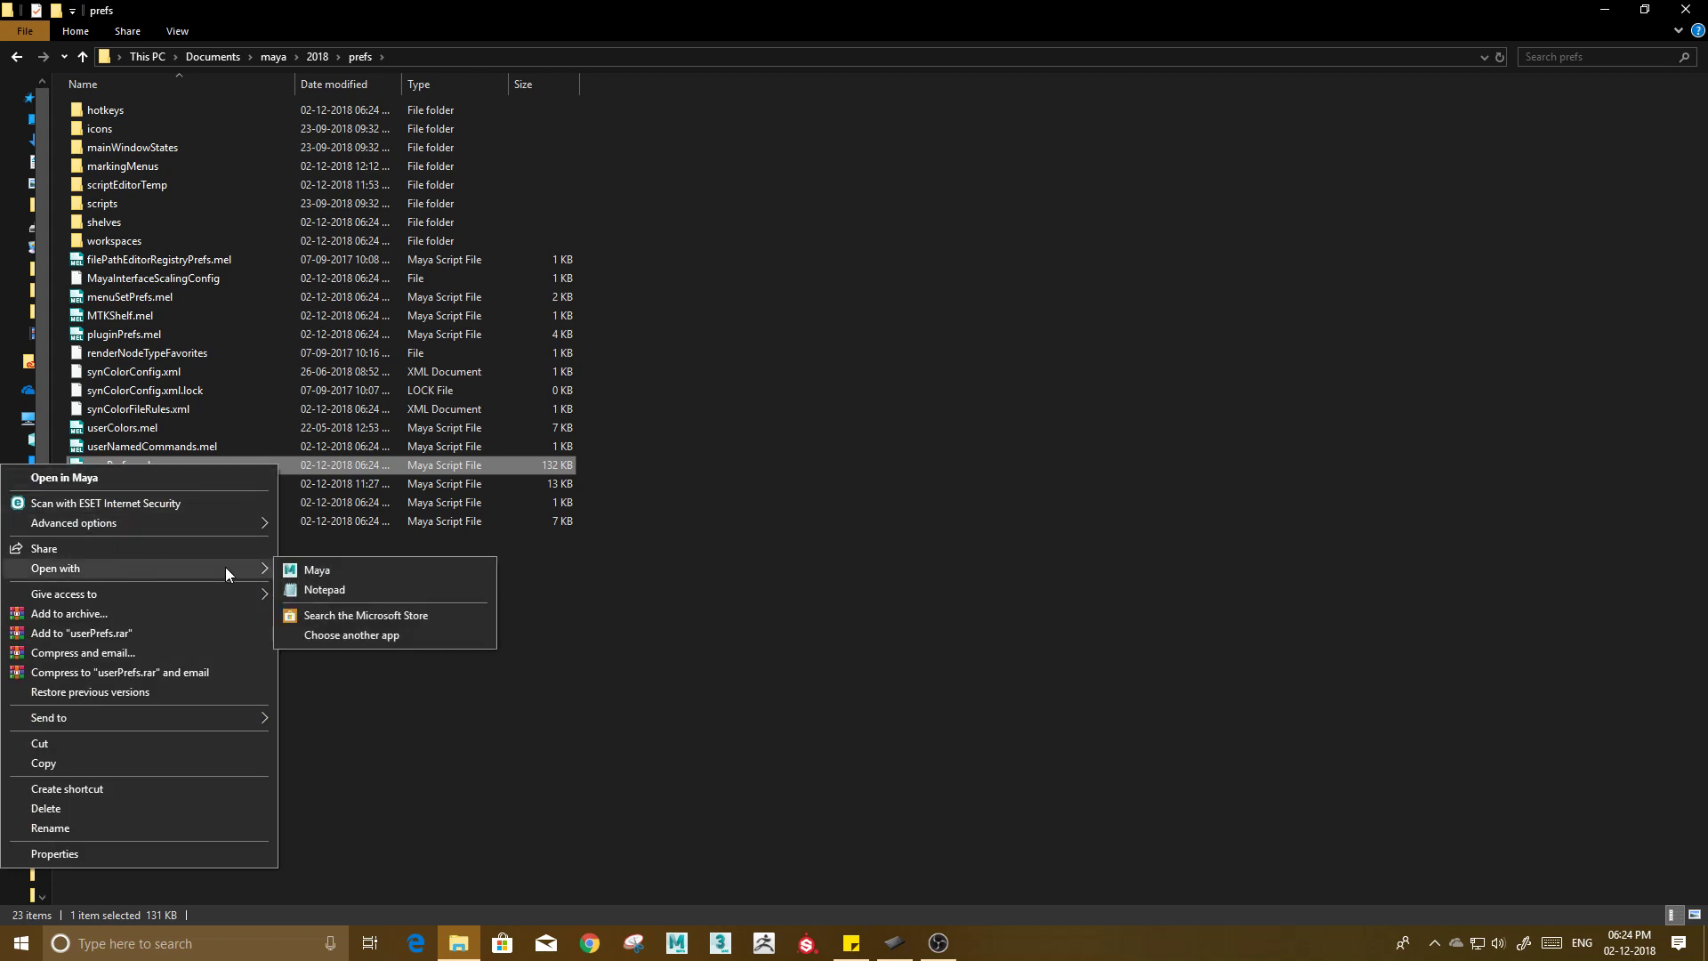
pyautogui.click(324, 589)
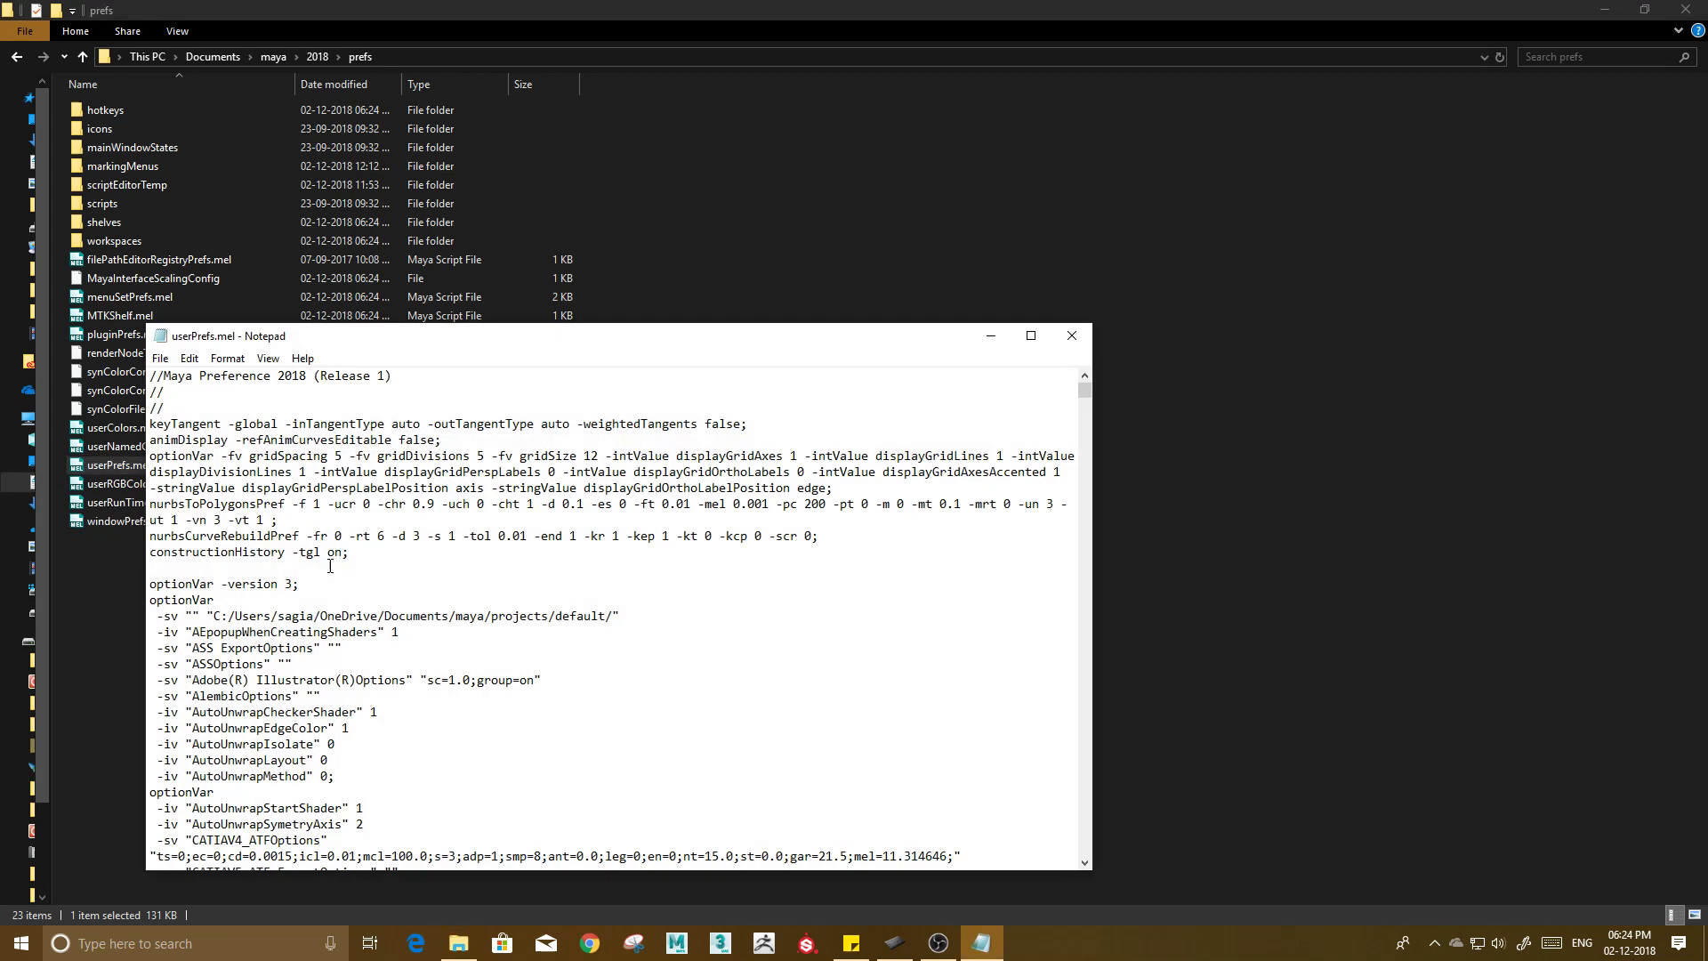
pyautogui.moveTo(481, 347); pyautogui.dragTo(613, 175)
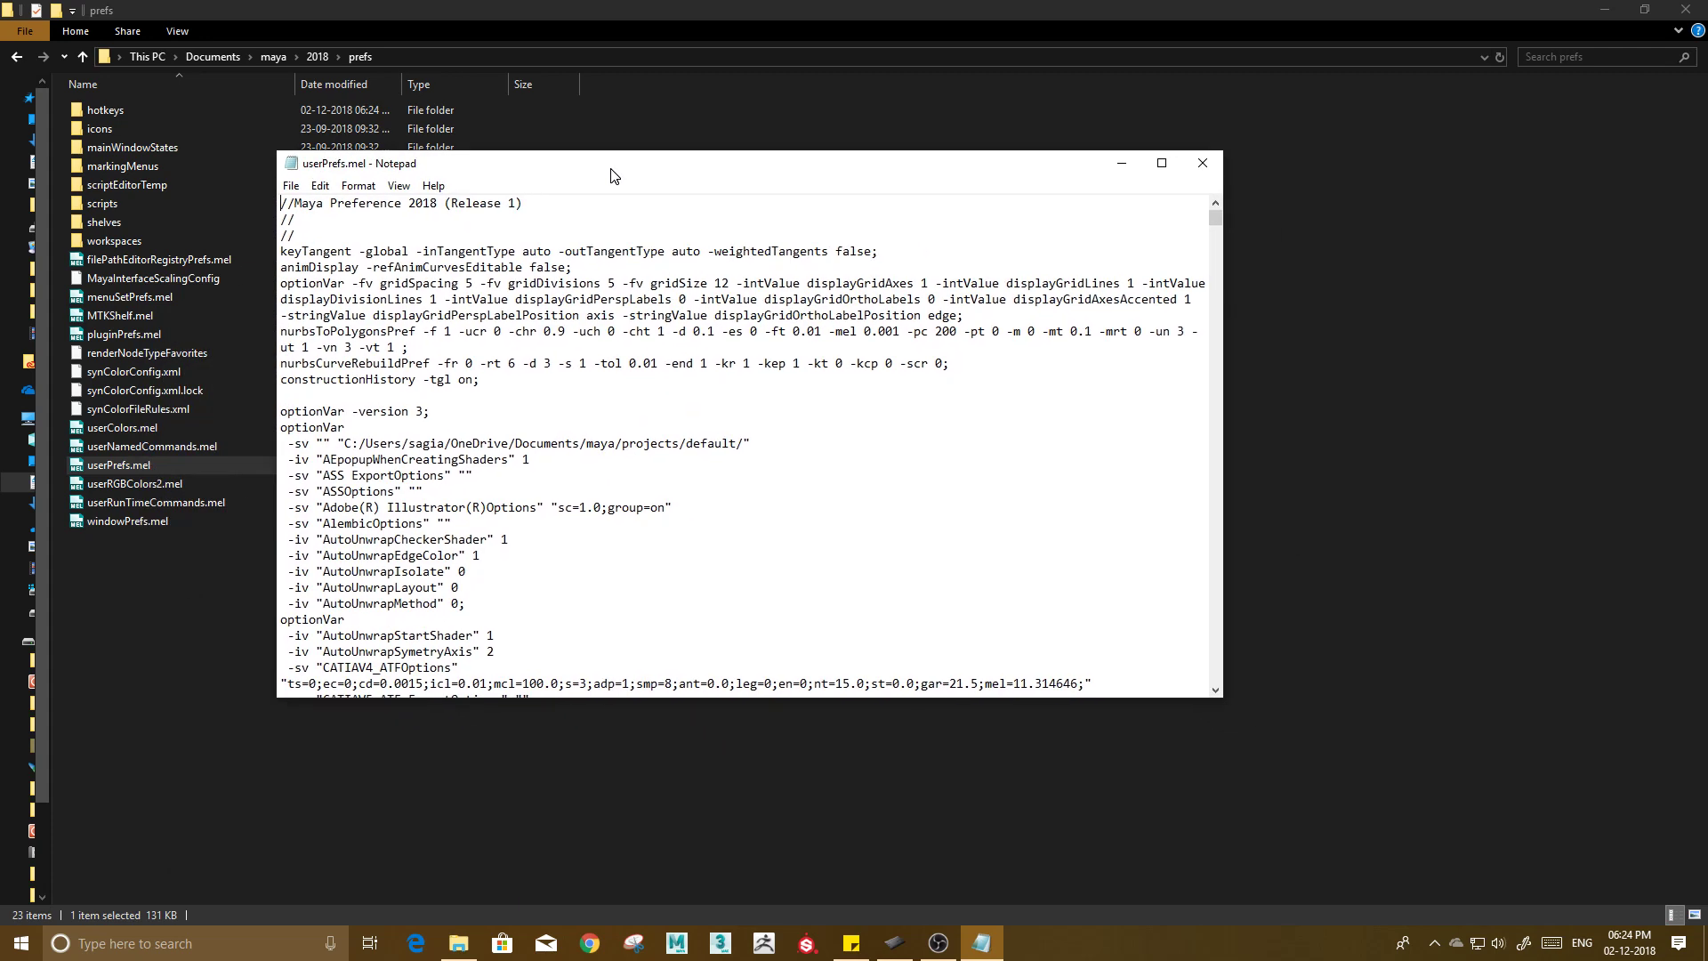
pyautogui.scroll(-3, 674, 481)
pyautogui.scroll(-2, 675, 480)
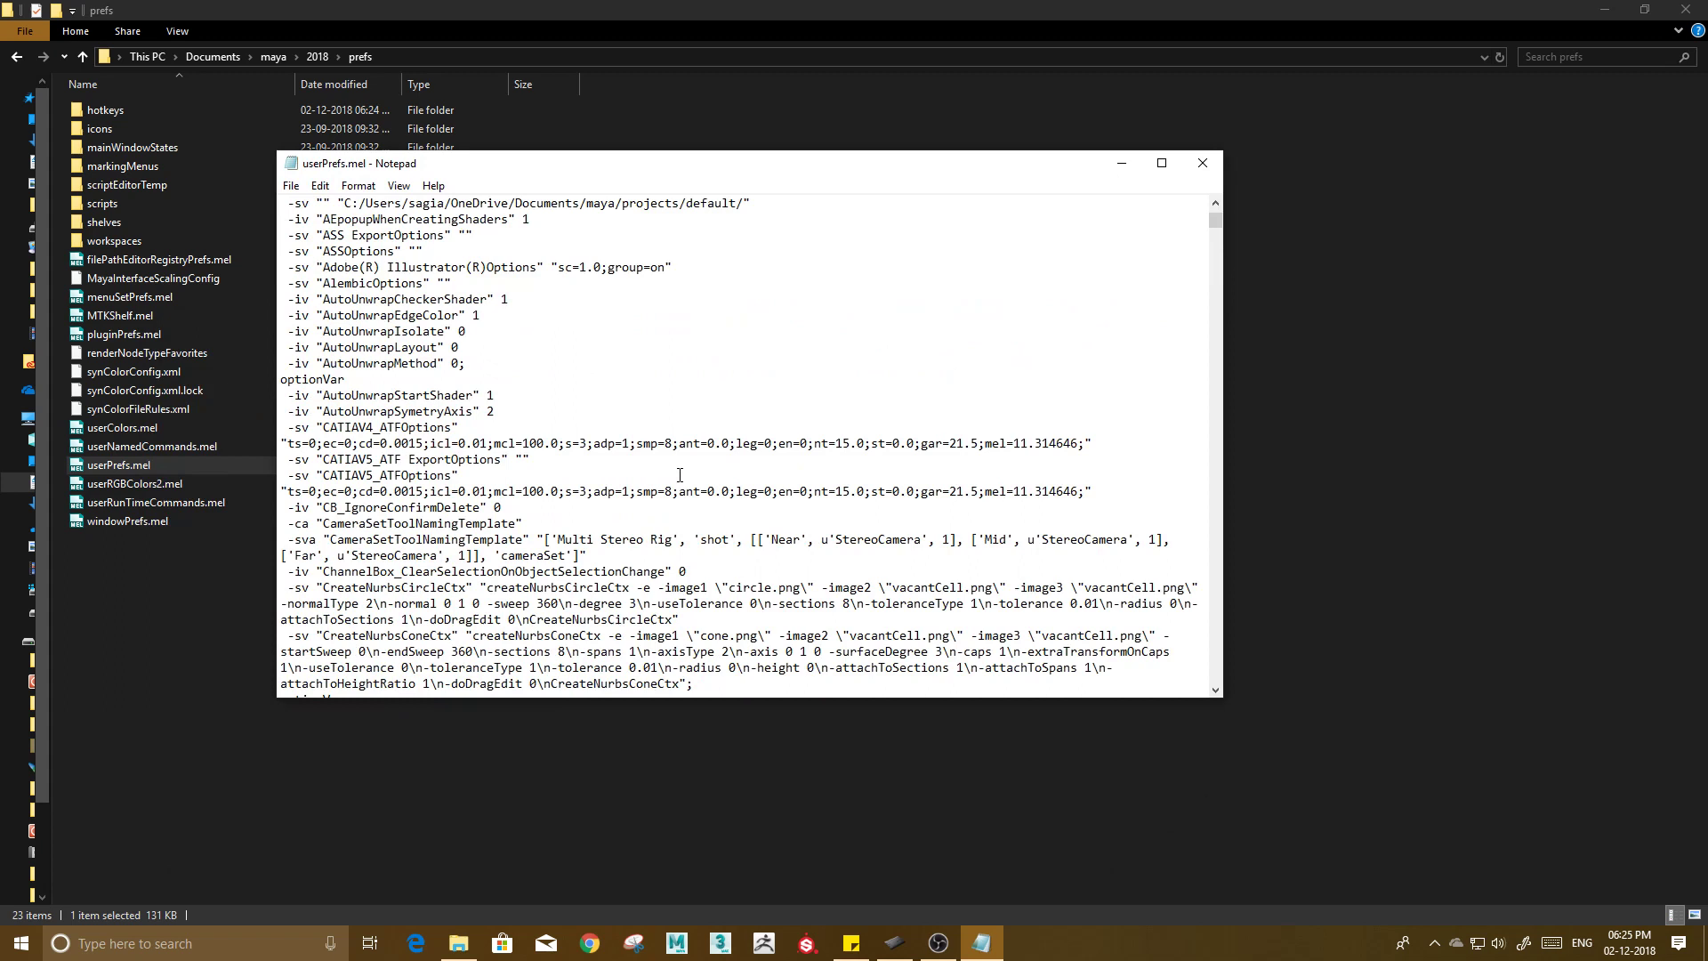
pyautogui.hotkey('ctrl', 'a')
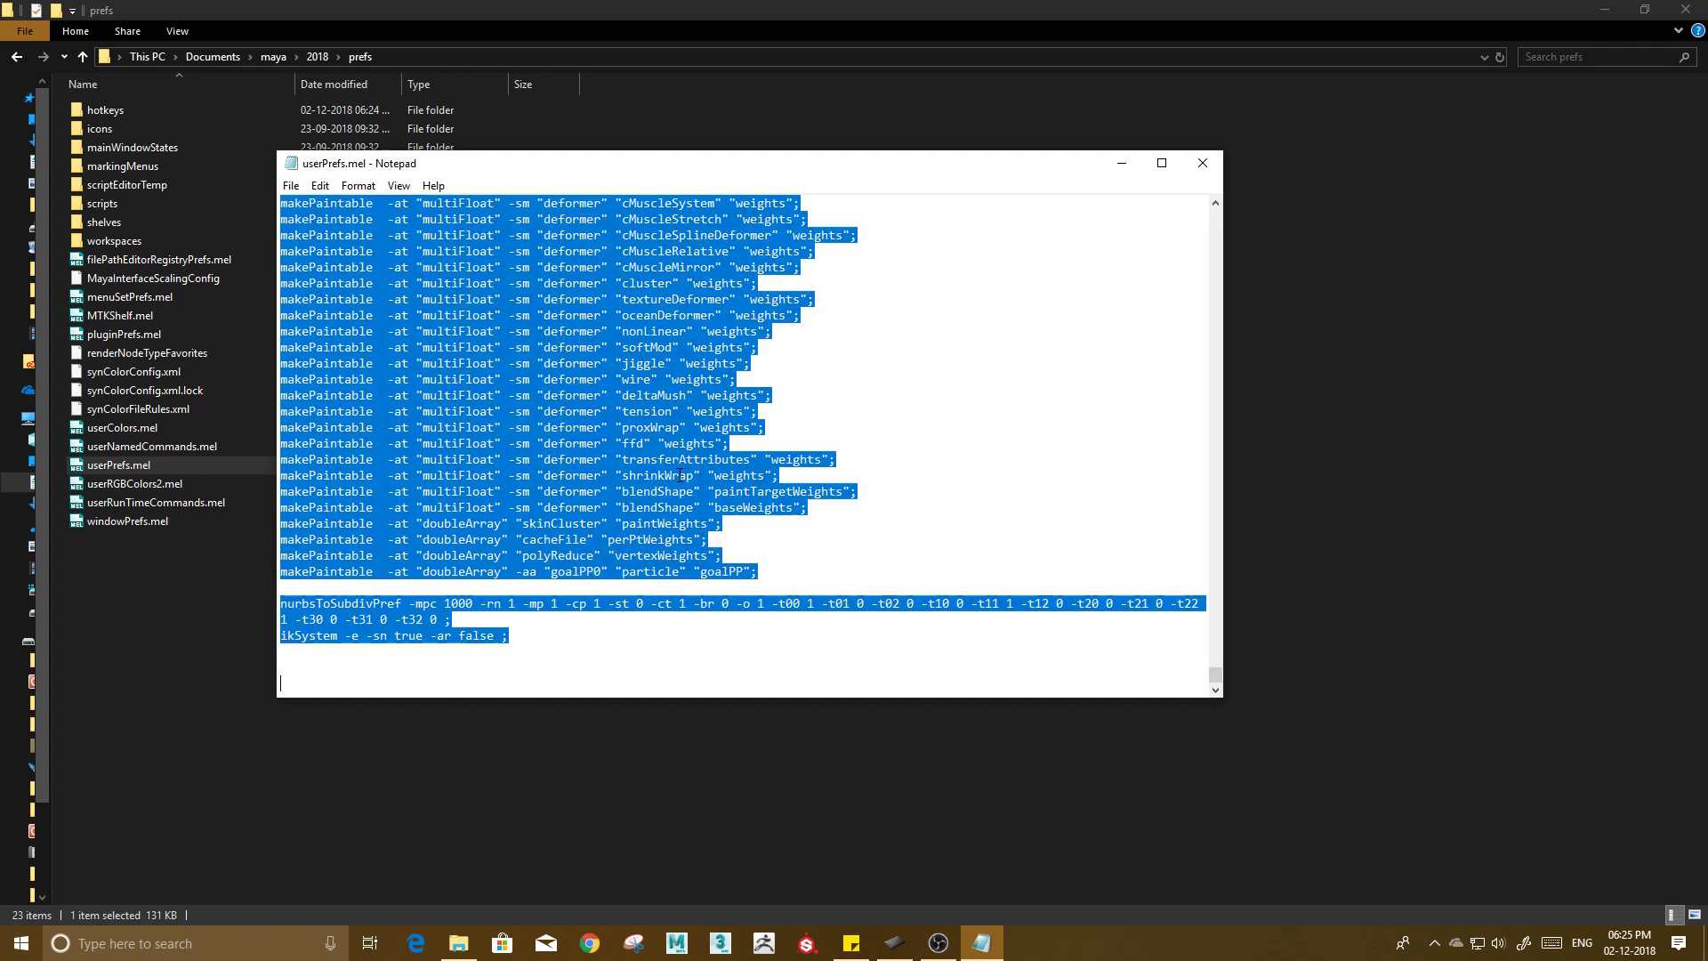
# Find FitFactor and change the defaultFitFactor value from 0. to 0.1-0.95.
pyautogui.hotkey('ctrl', 'f')
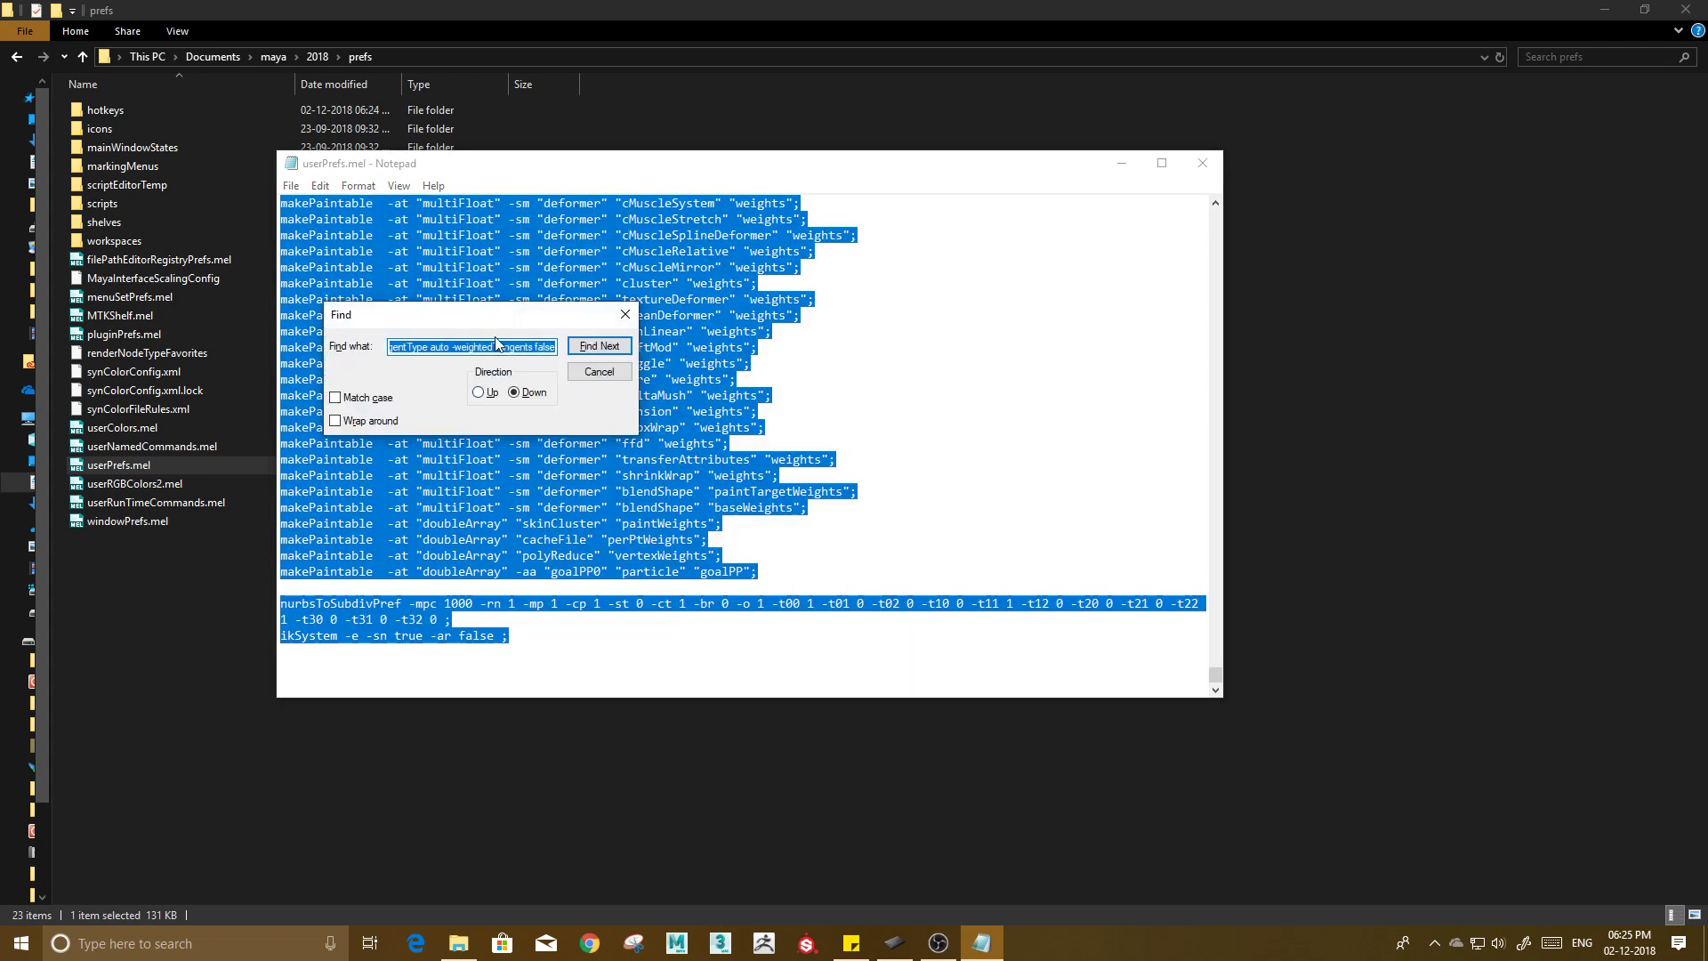
pyautogui.write('Fit')
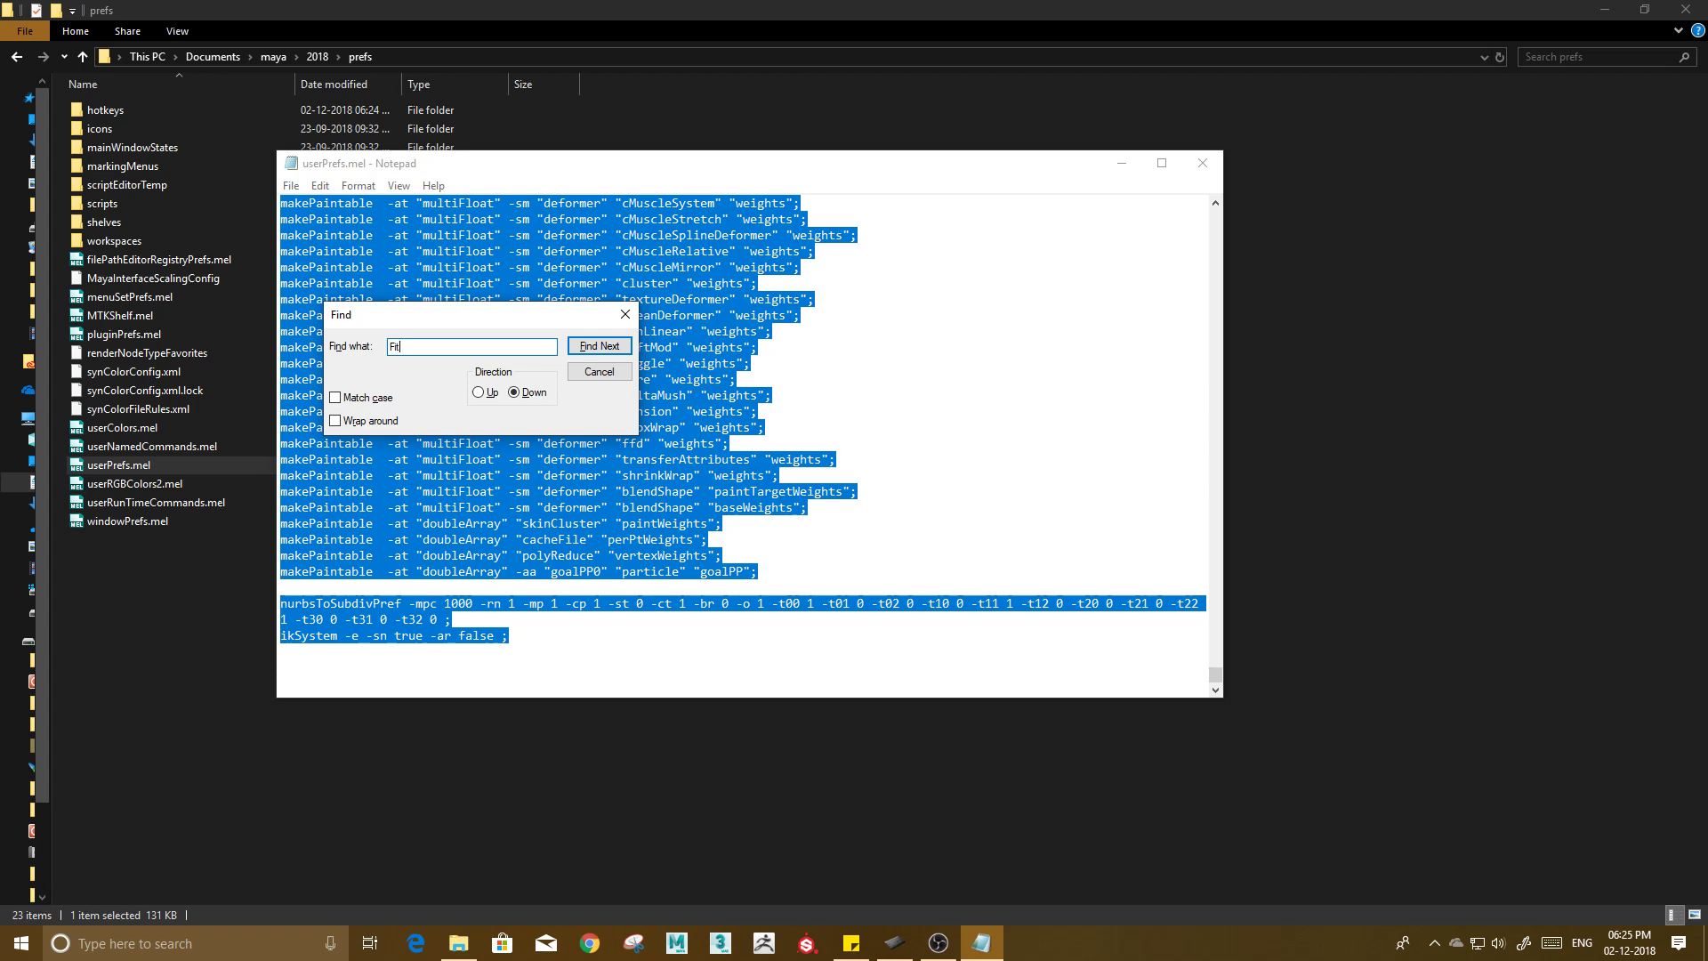
pyautogui.write('Factor')
pyautogui.click(581, 349)
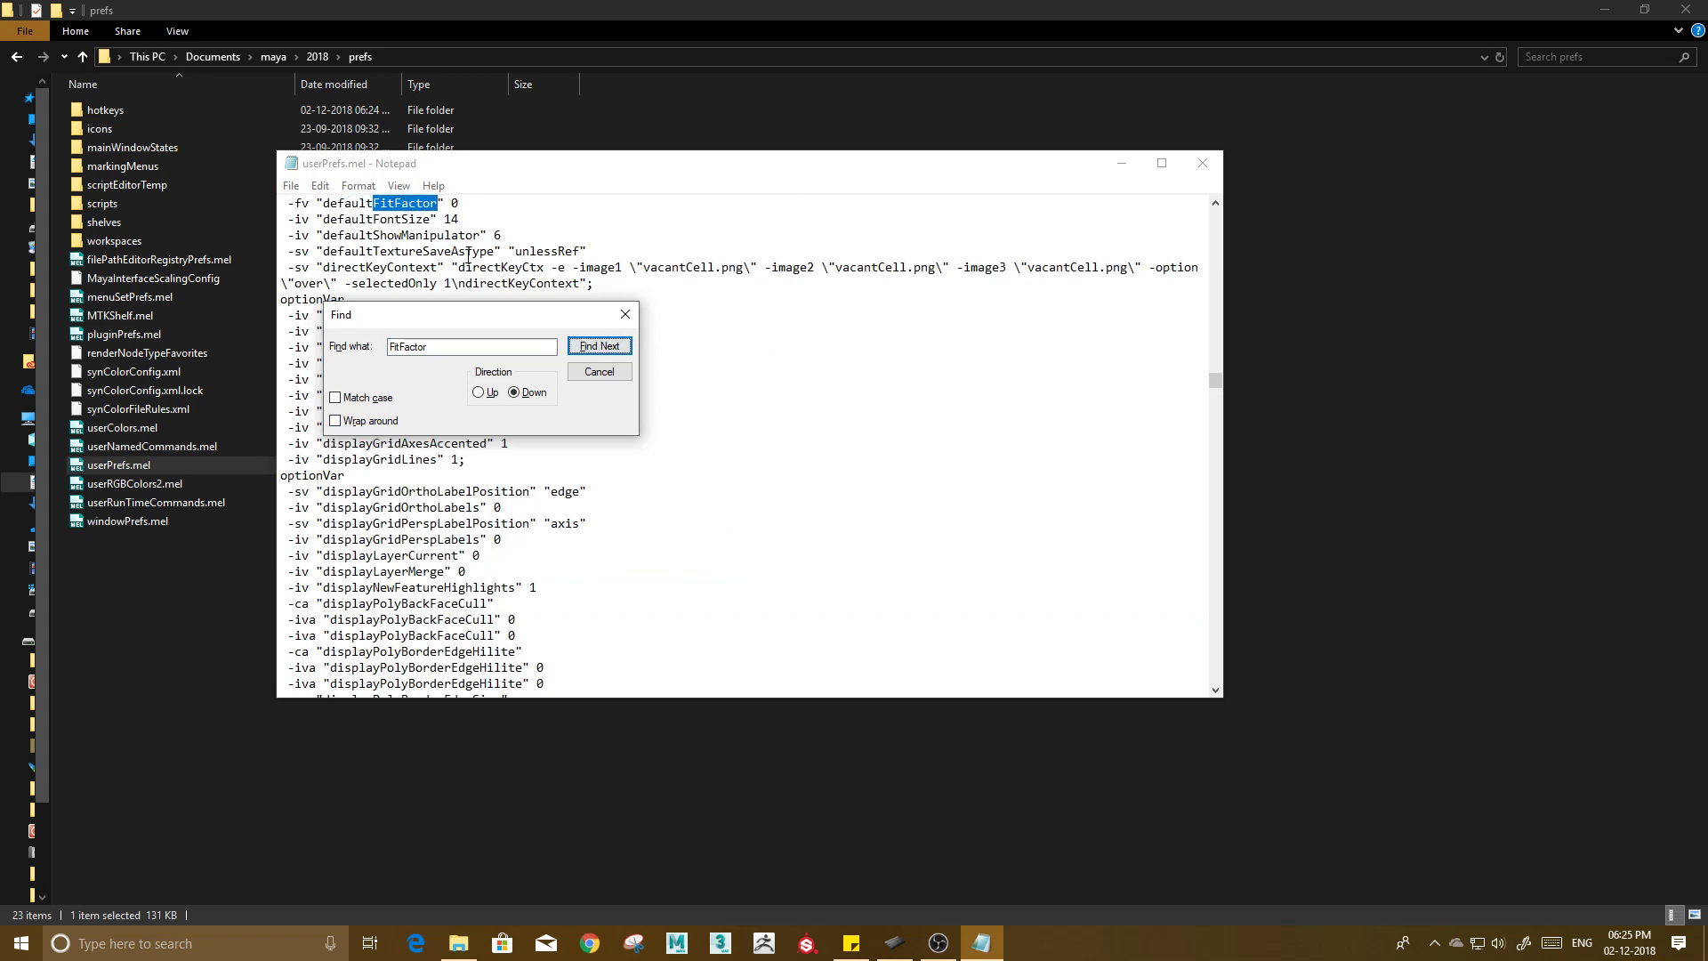
pyautogui.moveTo(470, 316); pyautogui.dragTo(621, 430)
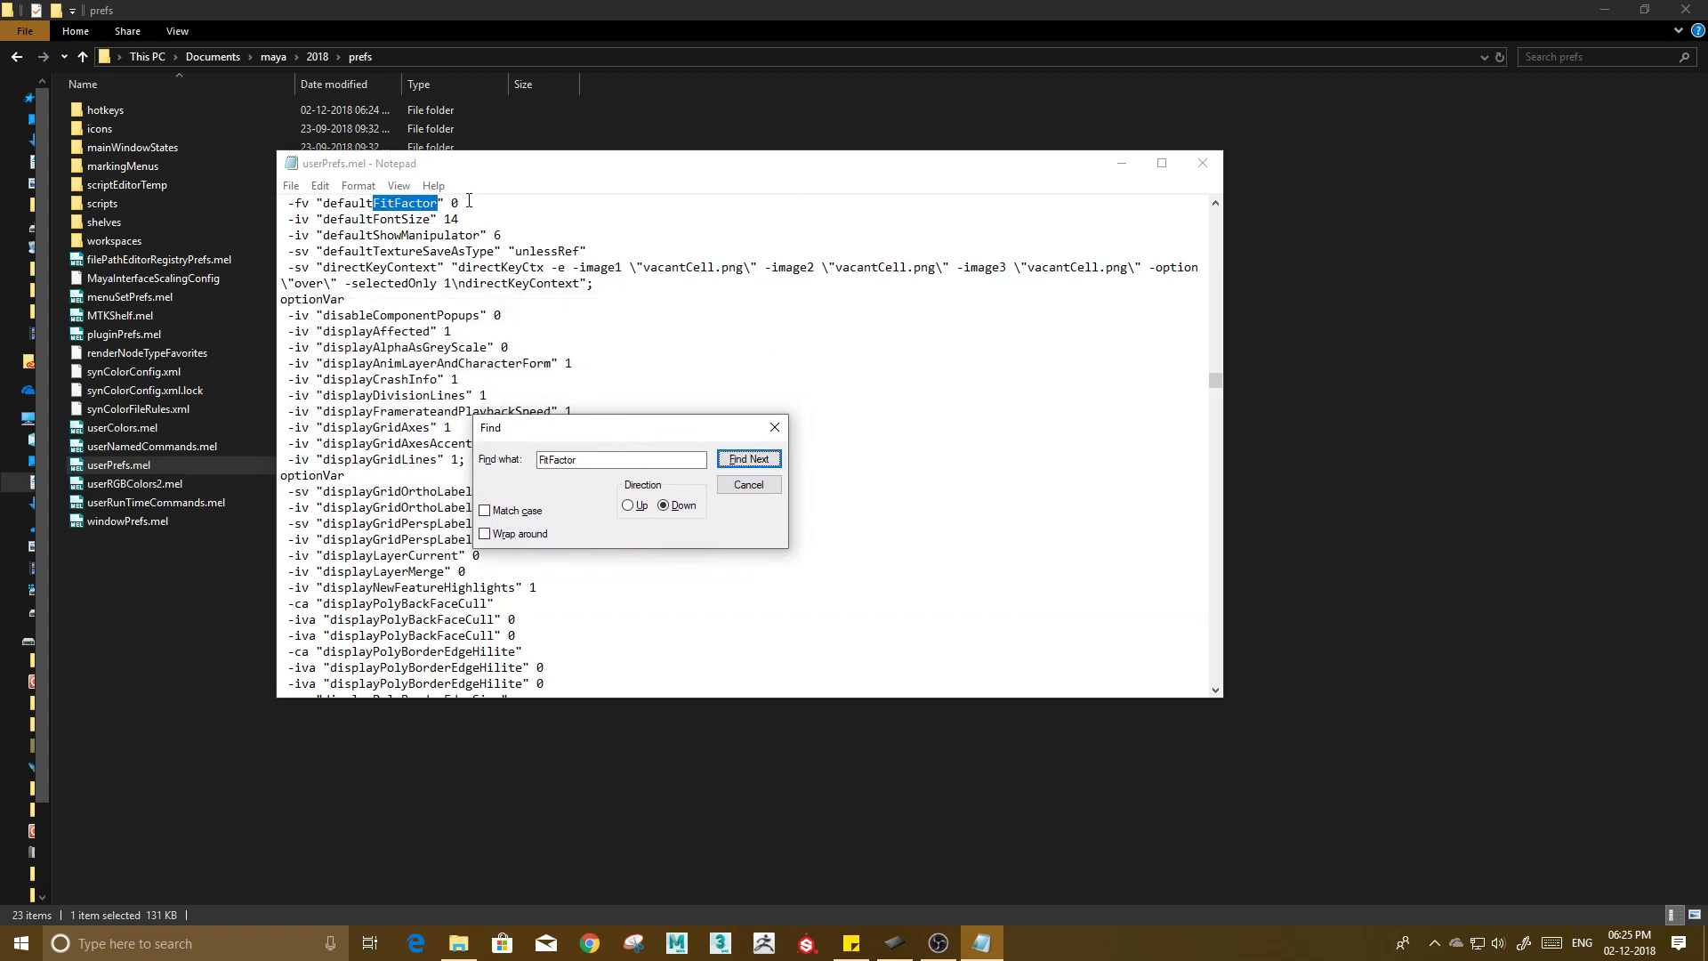
pyautogui.moveTo(451, 201); pyautogui.dragTo(476, 201)
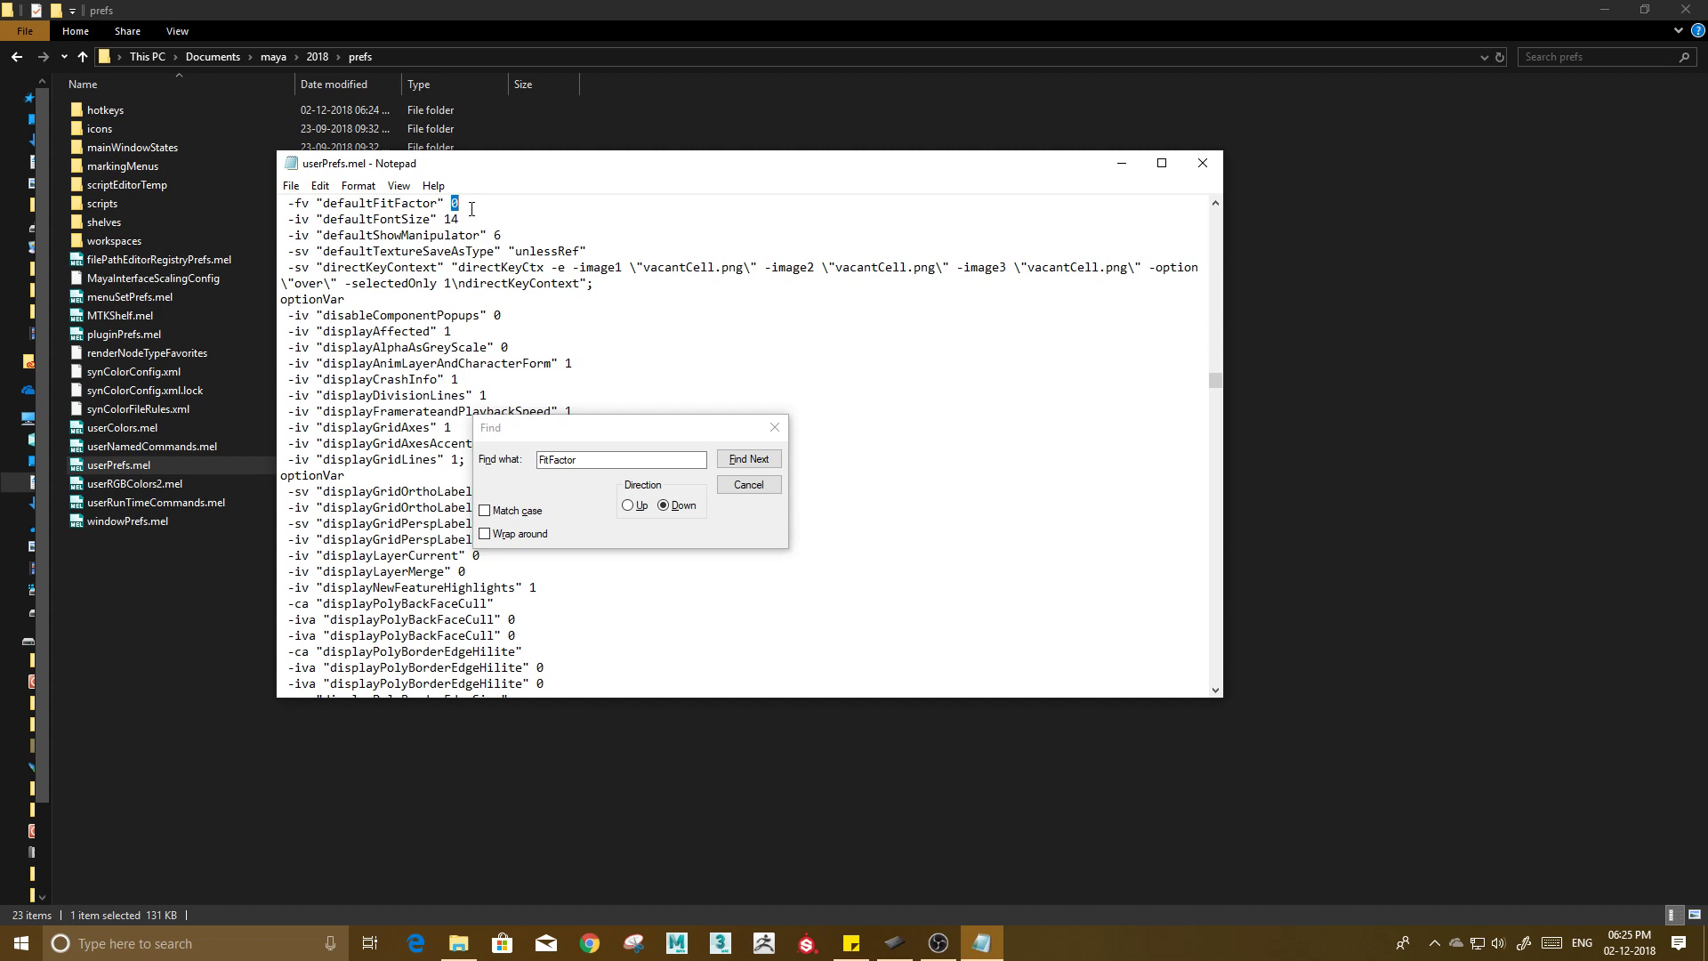
pyautogui.write('0')
pyautogui.write('.')
pyautogui.write('1-+')
pyautogui.press('BackSpace')
pyautogui.write('0.')
pyautogui.write('95')
# Close the Find box, save userPrefs.mel, and switch to the restarted Maya.
pyautogui.click(776, 431)
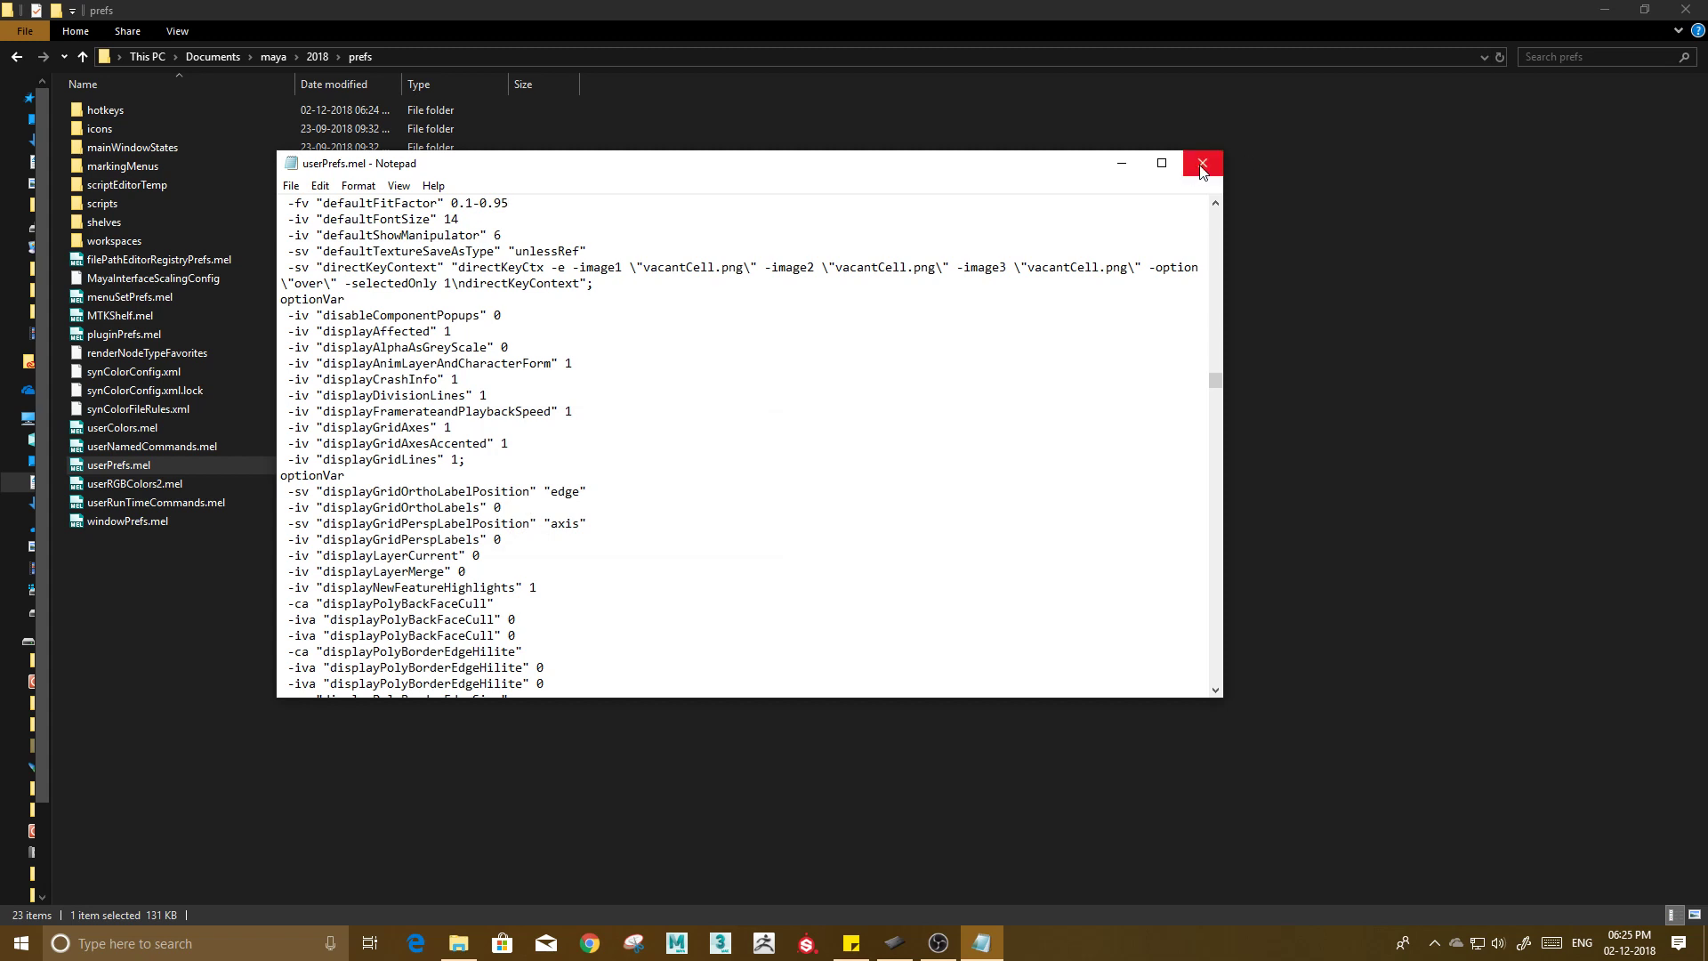
pyautogui.click(295, 186)
pyautogui.click(320, 245)
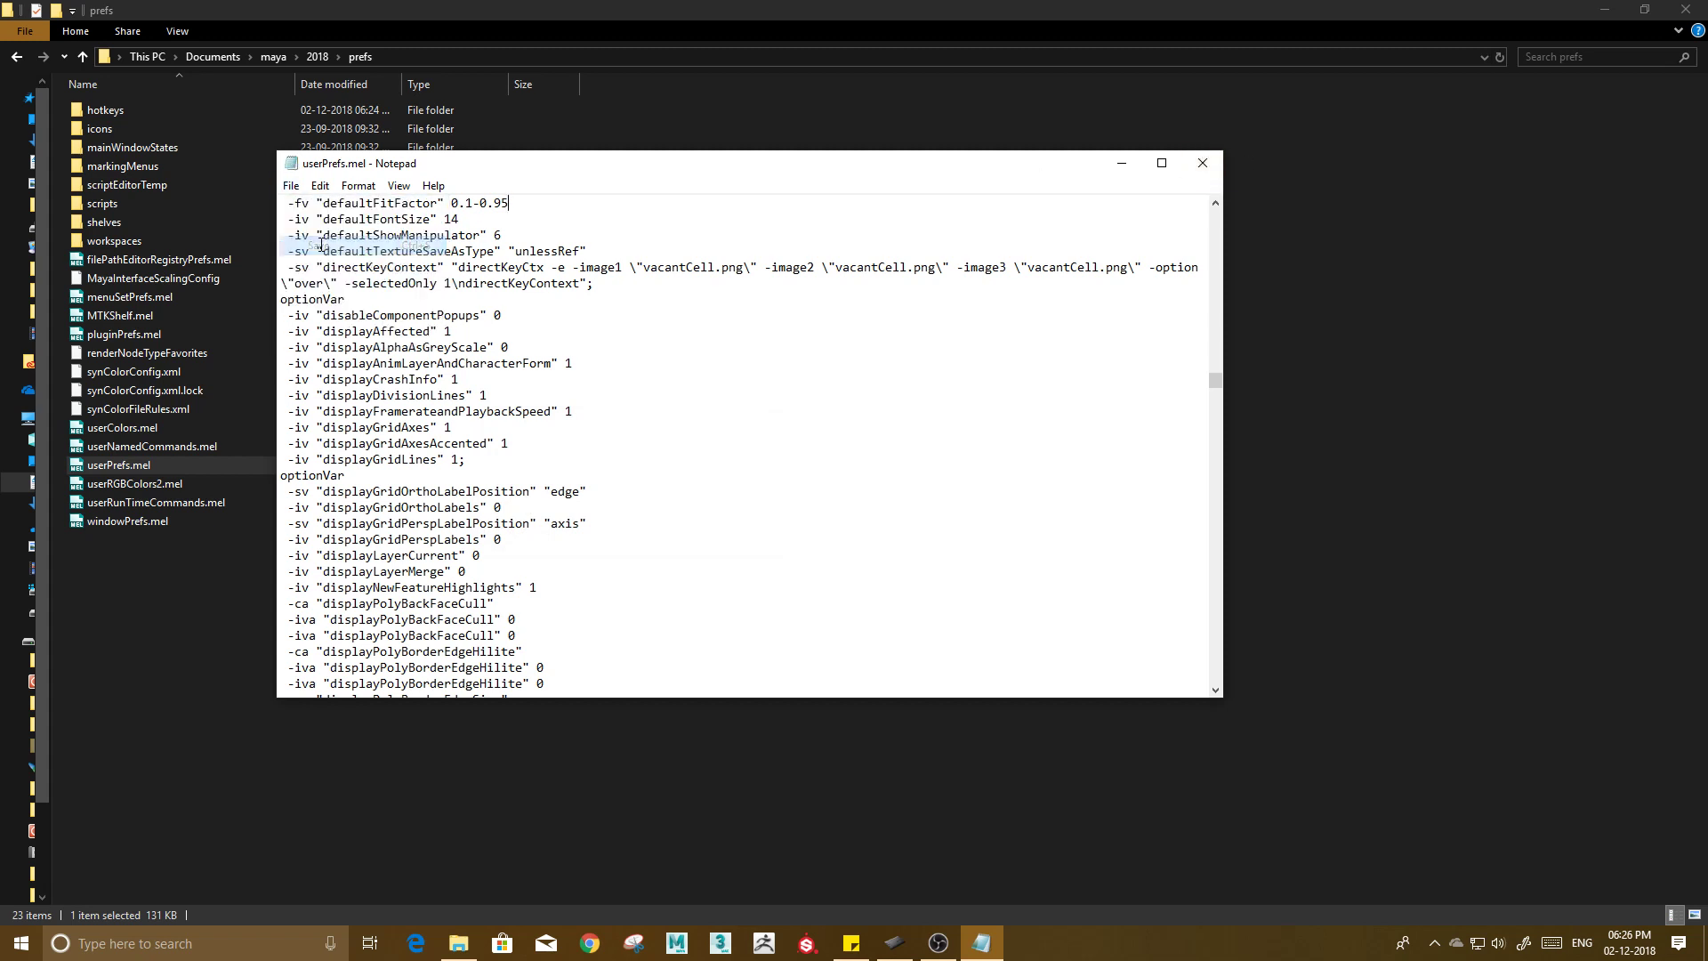
pyautogui.click(291, 185)
pyautogui.click(311, 245)
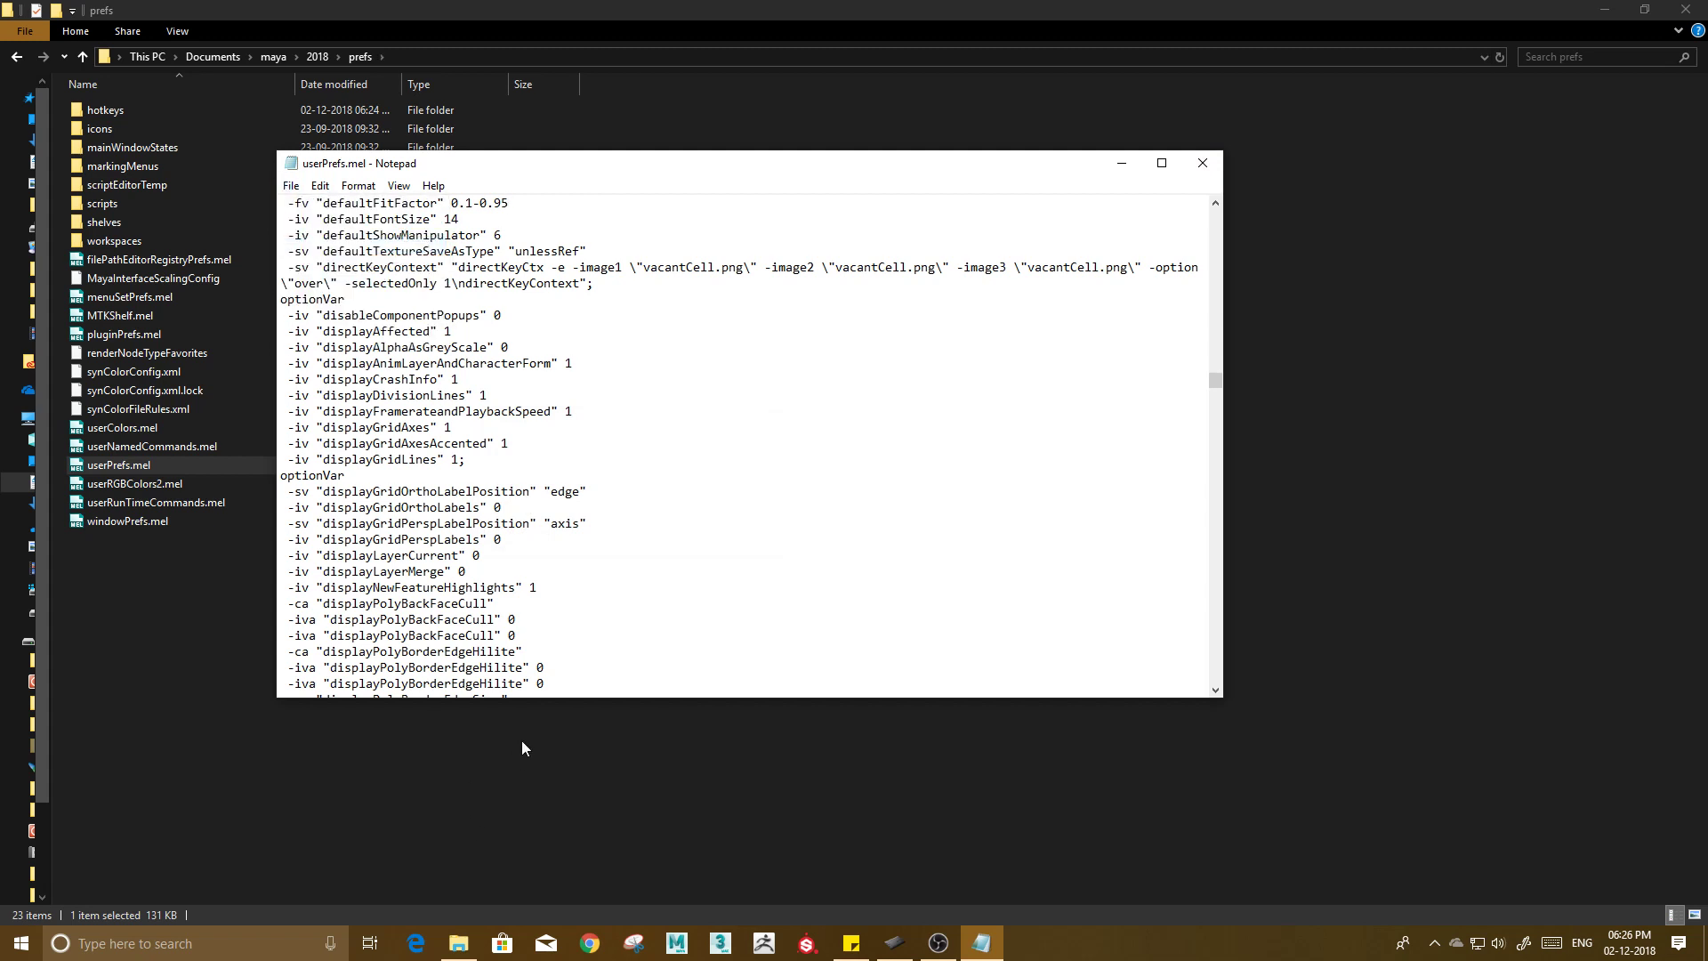
pyautogui.click(677, 943)
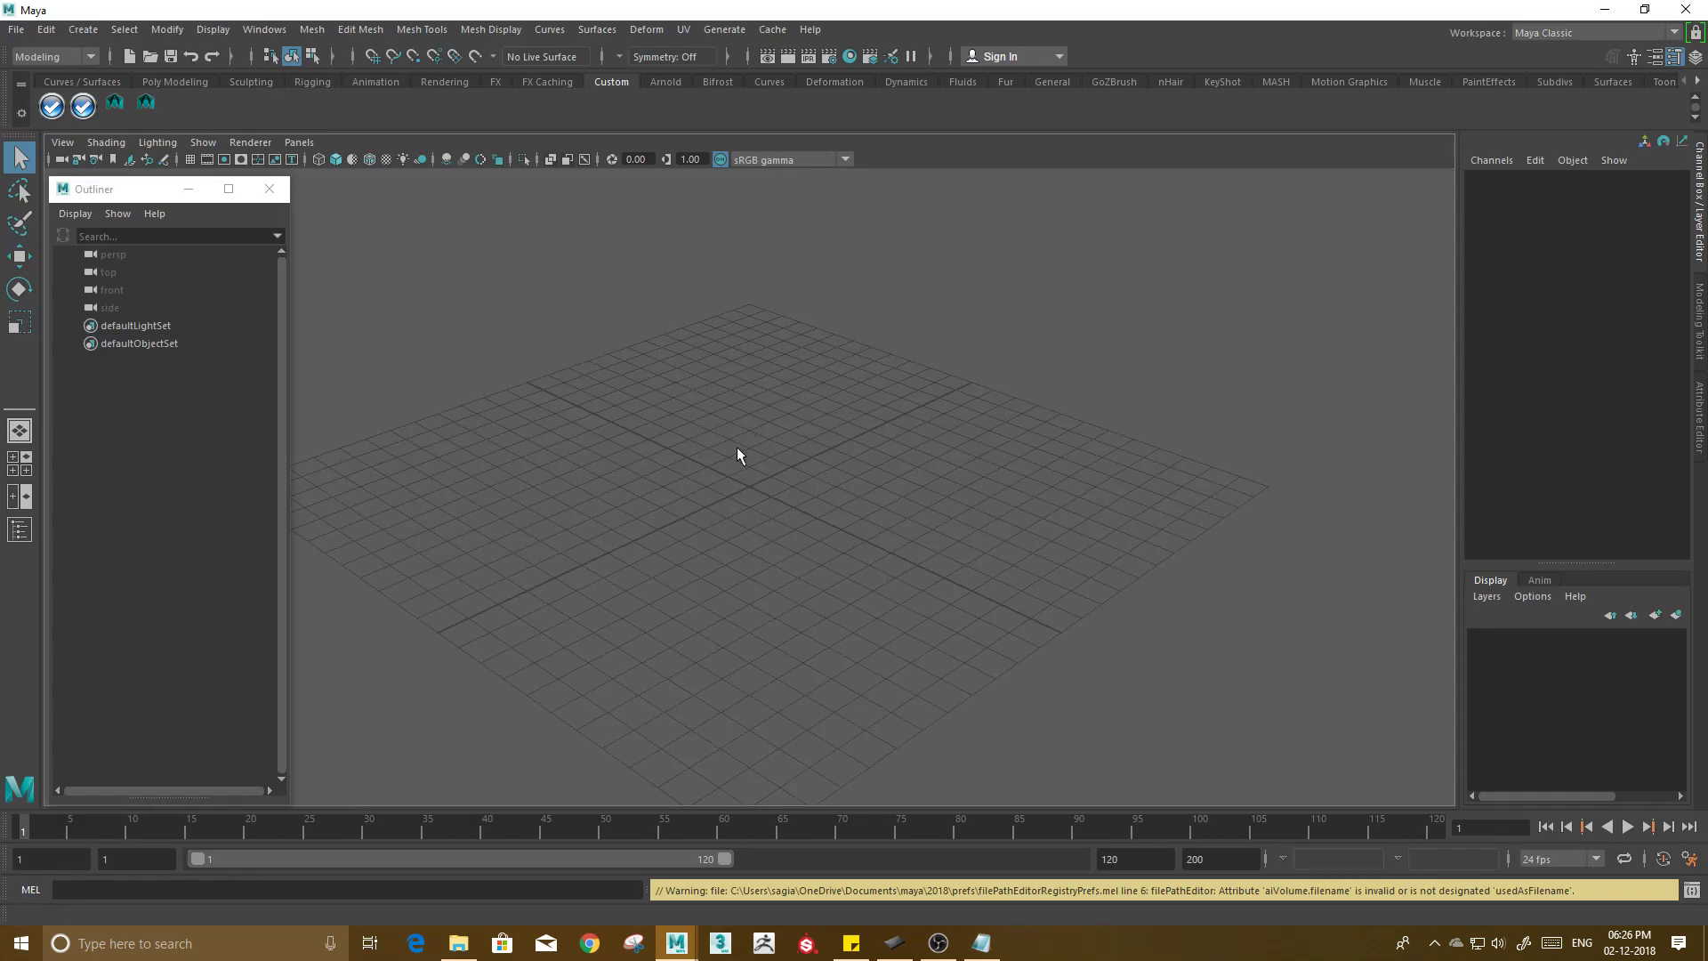
# Escape the What's New startup notice, orbit the empty grid, and call up the hotbox.
pyautogui.moveTo(752, 503)
pyautogui.keyDown('alt'); pyautogui.mouseDown()
pyautogui.moveTo(770, 485)
pyautogui.moveTo(699, 487)
pyautogui.mouseUp(); pyautogui.keyUp('alt')
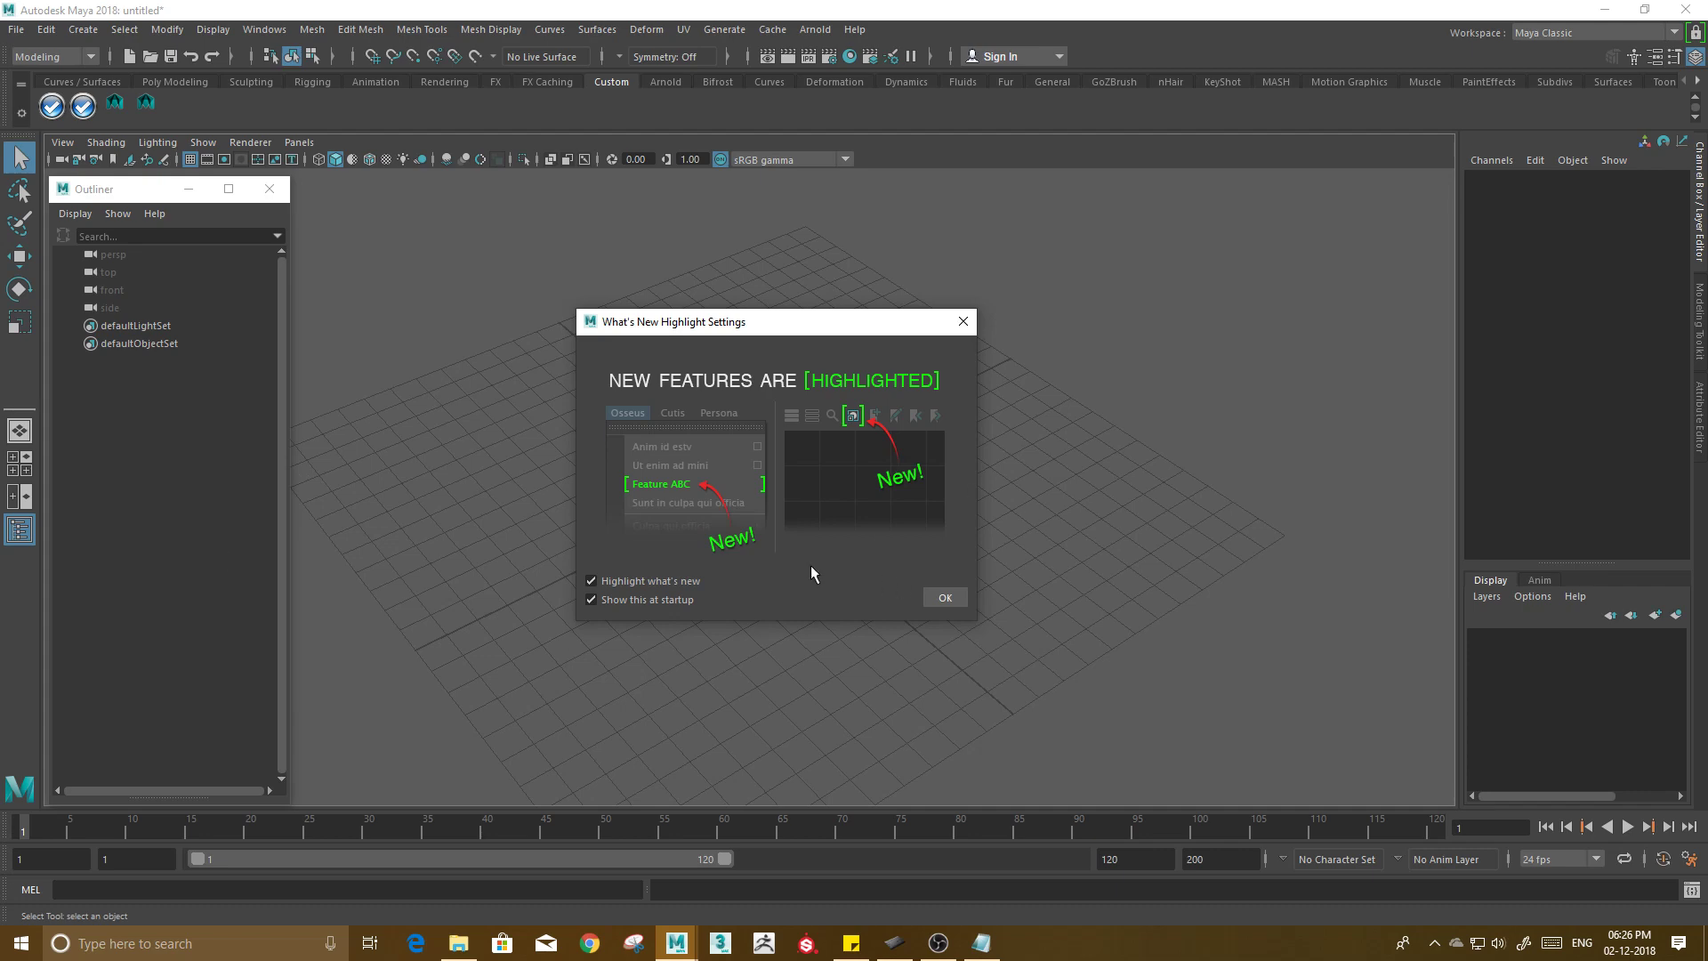
pyautogui.press('Escape')
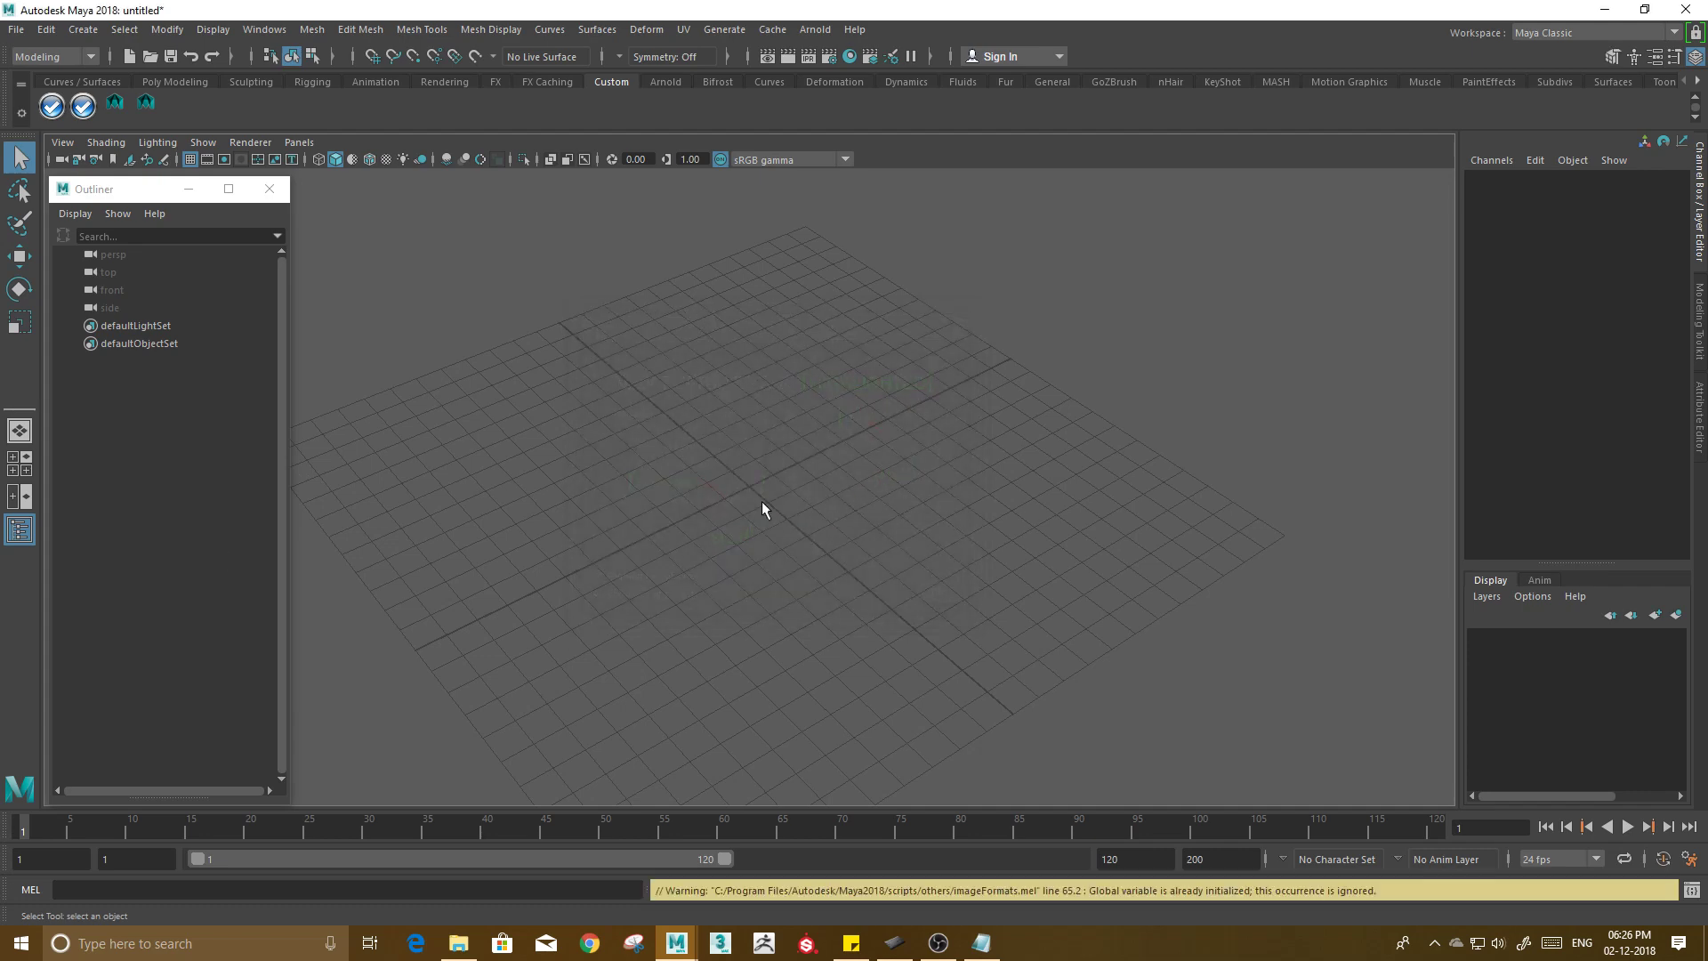
pyautogui.moveTo(762, 500)
pyautogui.keyDown('alt'); pyautogui.mouseDown()
pyautogui.moveTo(788, 482)
pyautogui.moveTo(774, 489)
pyautogui.mouseUp(); pyautogui.keyUp('alt')
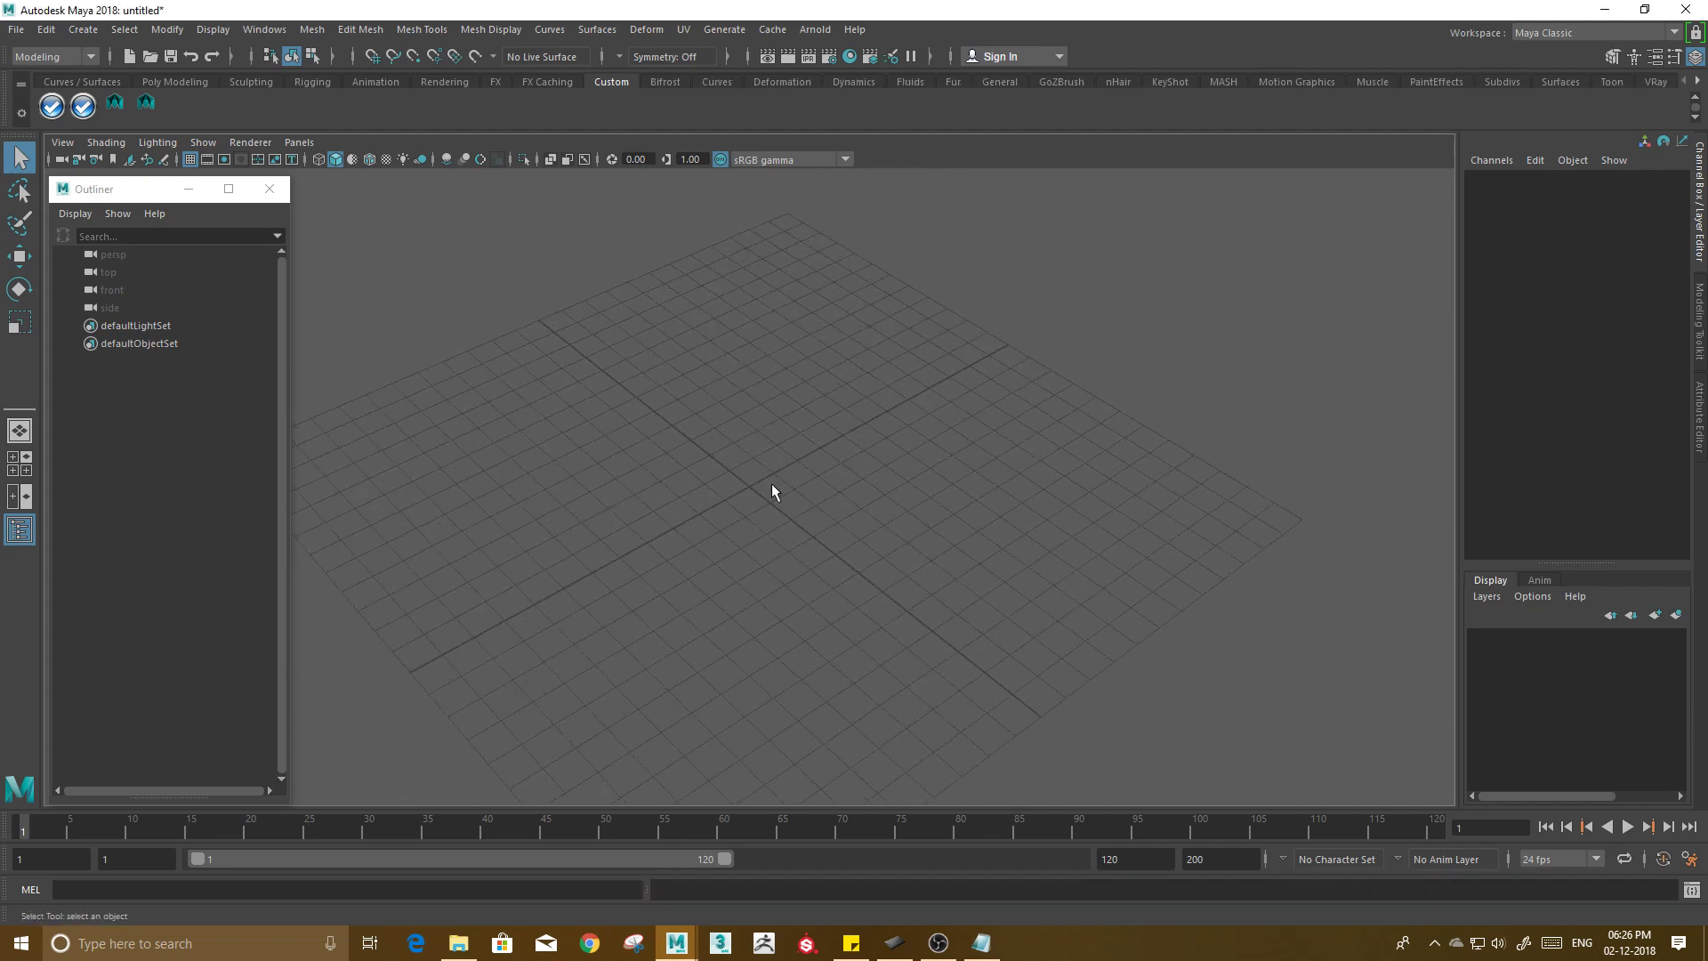
pyautogui.moveTo(775, 489)
pyautogui.keyDown('alt'); pyautogui.mouseDown(button='middle')
pyautogui.moveTo(766, 504)
pyautogui.moveTo(785, 430)
pyautogui.mouseUp(button='middle'); pyautogui.keyUp('alt')
pyautogui.press('space')
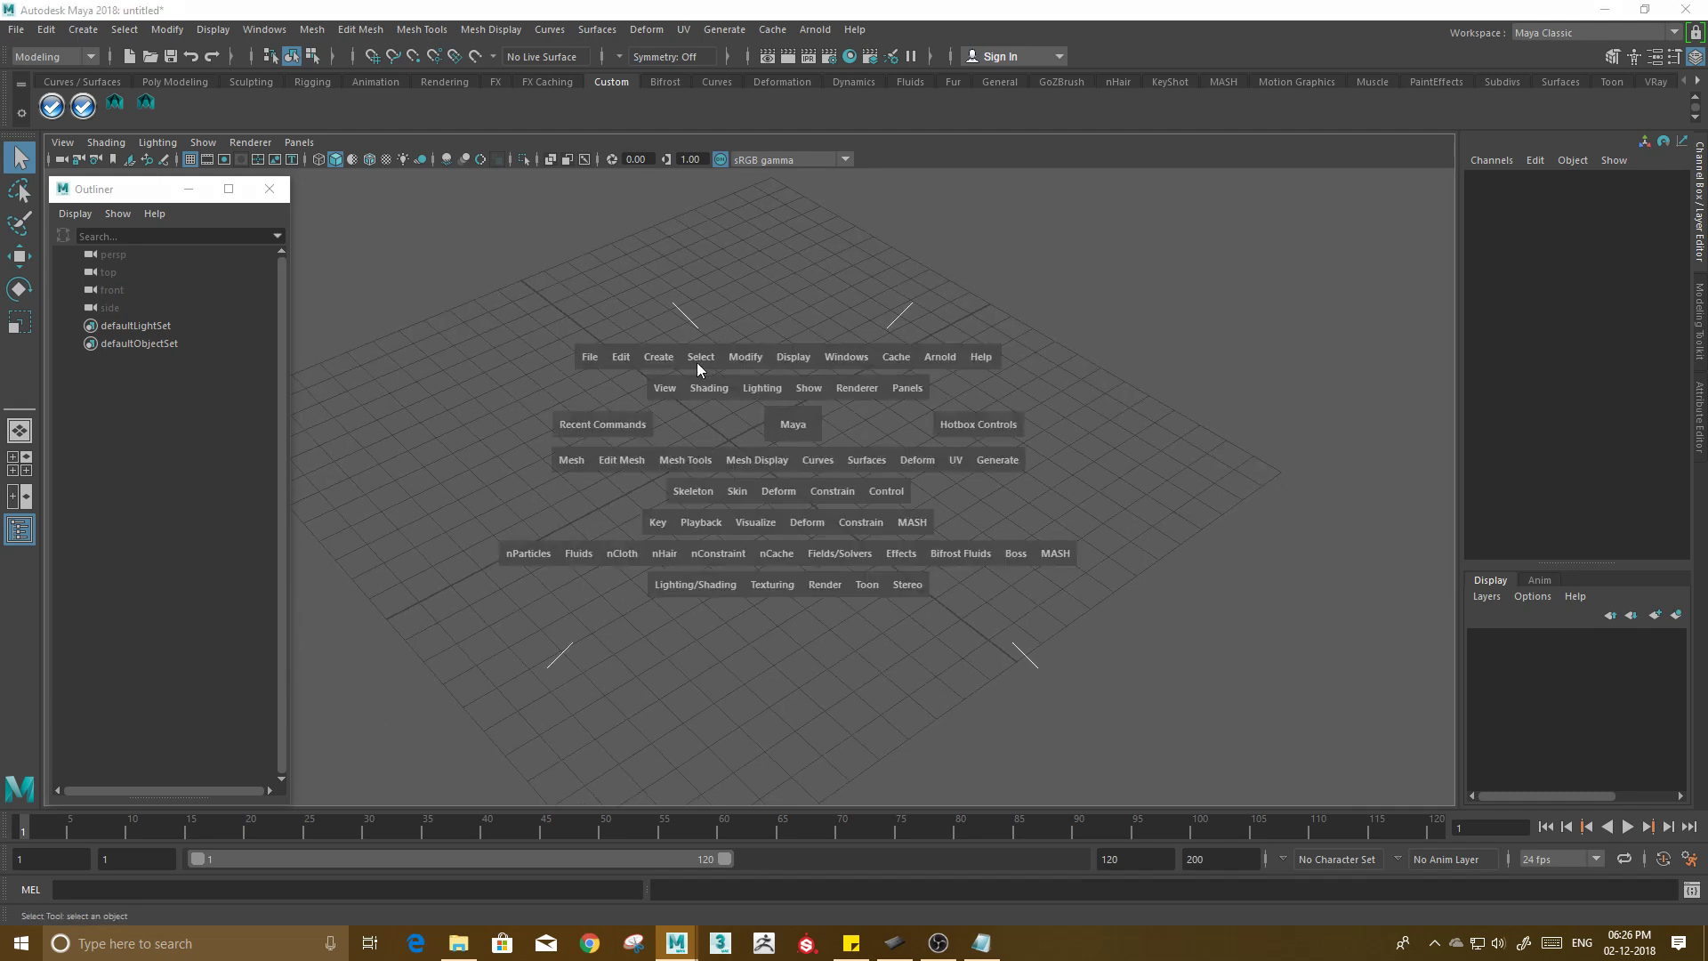
# Create a new polygon sphere at the origin and frame it with F.
pyautogui.click(664, 358)
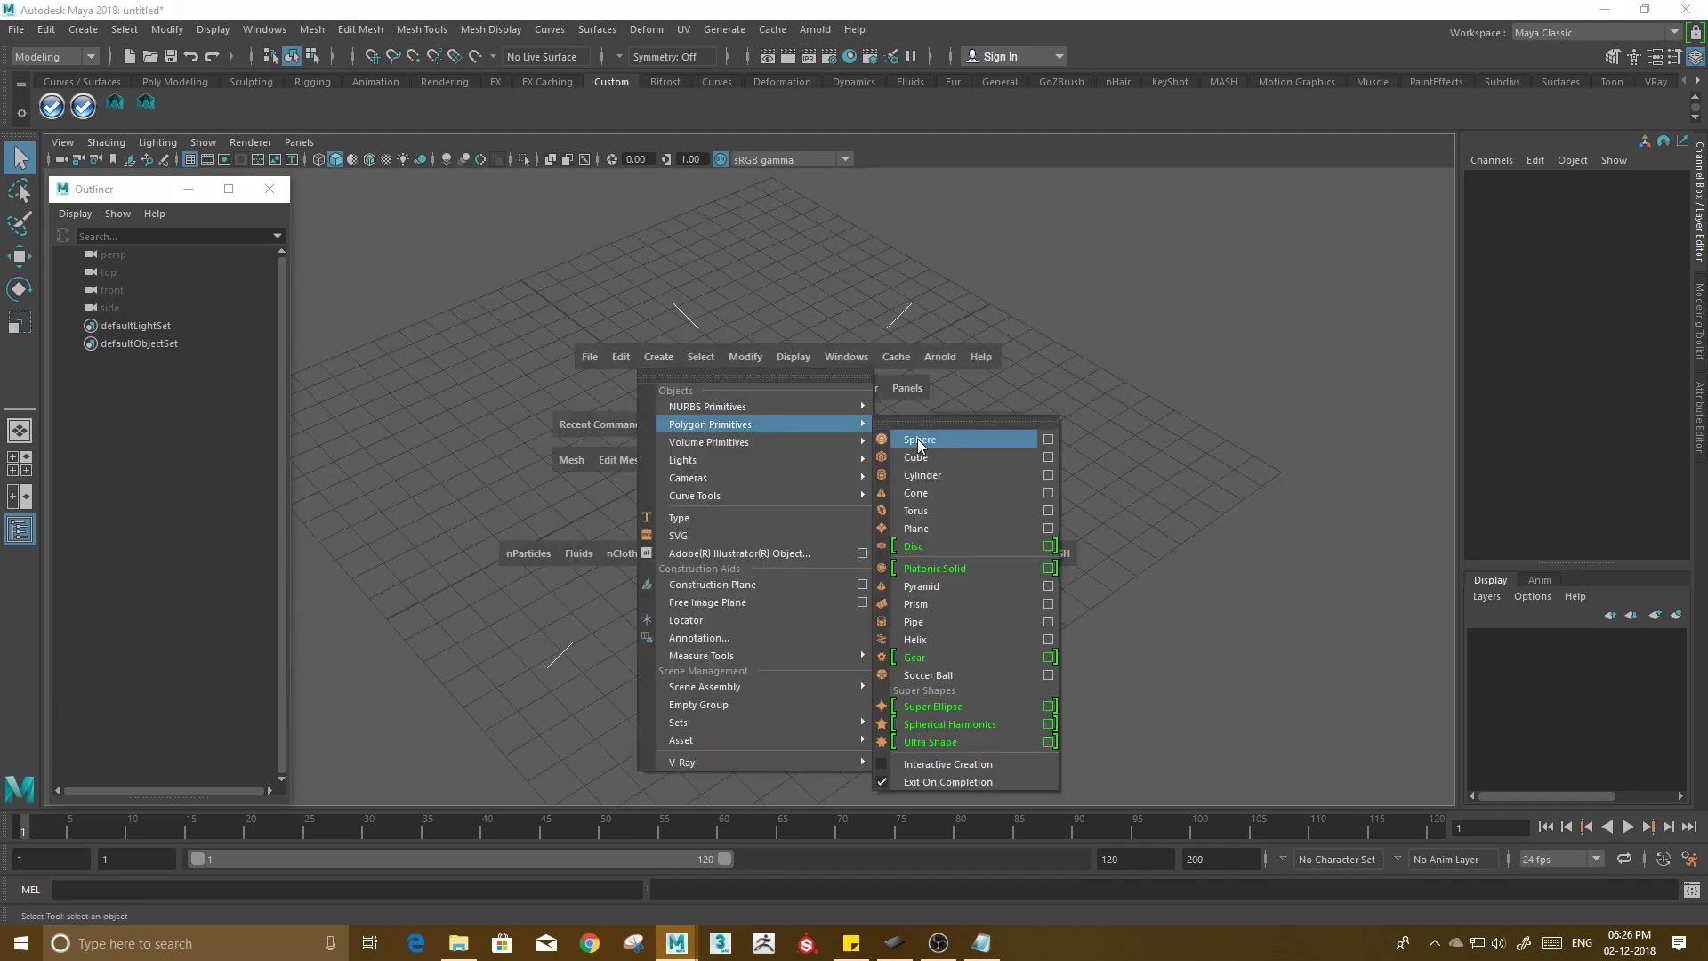
pyautogui.click(918, 445)
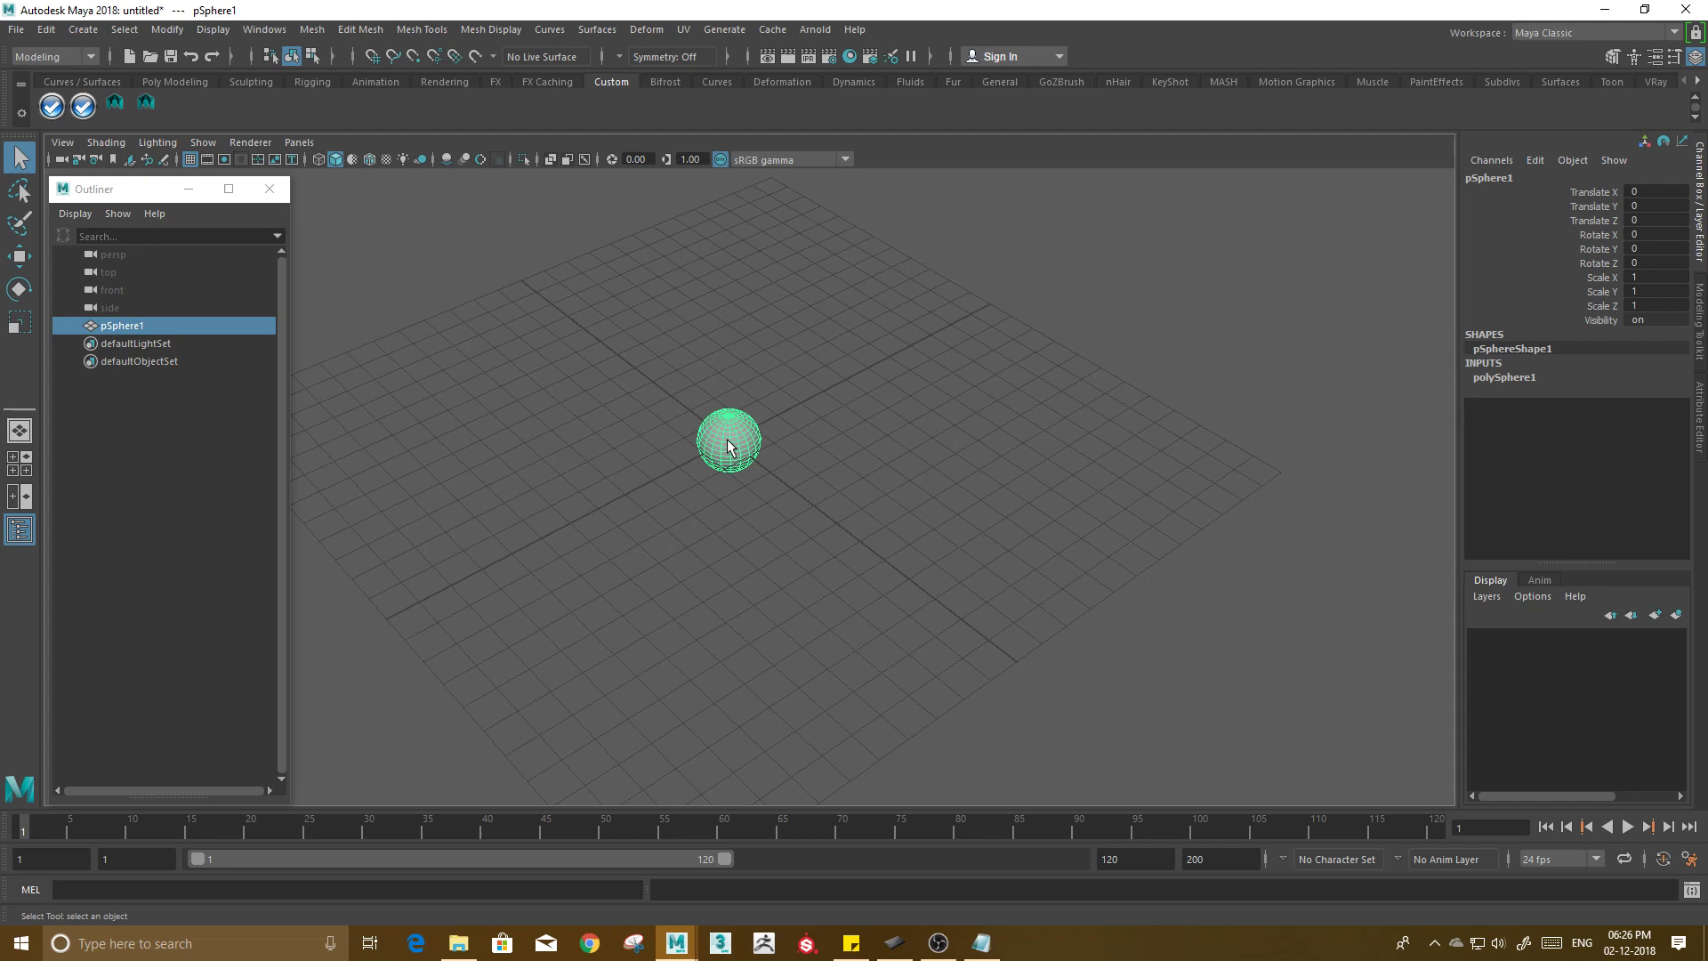
pyautogui.press('f')
pyautogui.keyDown('alt'); pyautogui.moveTo(860, 510); pyautogui.dragTo(907, 492); pyautogui.keyUp('alt')
pyautogui.scroll(2, 907, 492)
pyautogui.scroll(1, 907, 492)
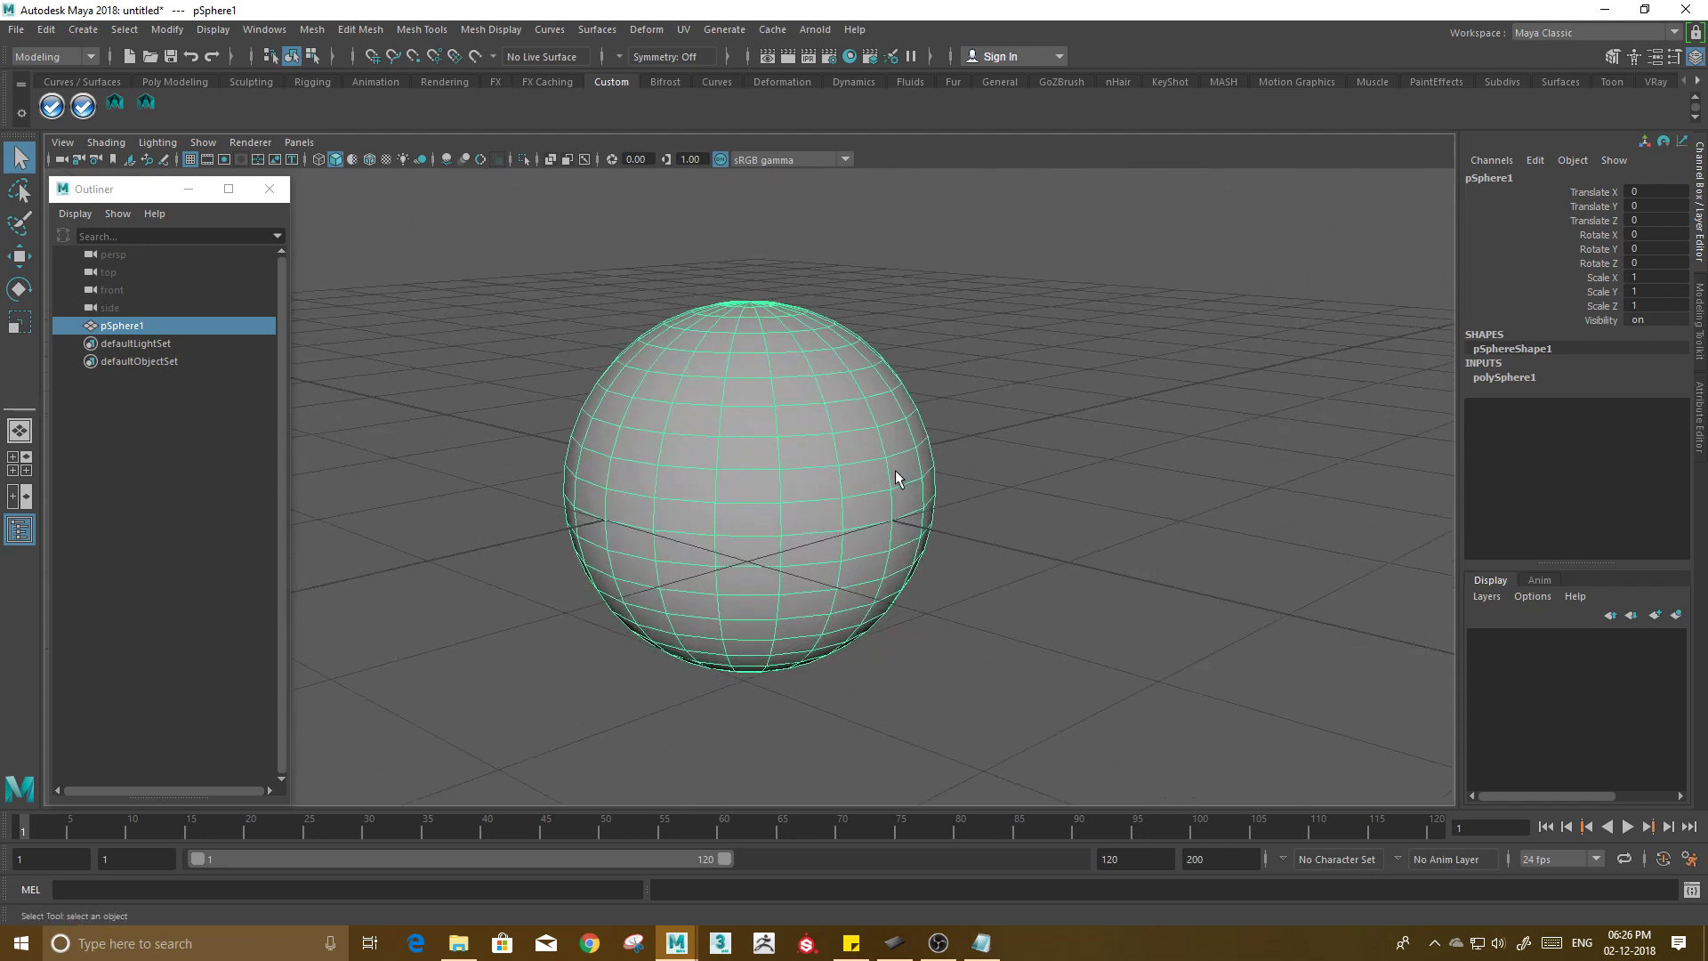
# Select some upper-left vertices, return to object mode, and reframe the whole sphere.
pyautogui.moveTo(819, 453); pyautogui.dragTo(571, 410, button='right')
pyautogui.moveTo(572, 410); pyautogui.dragTo(694, 314)
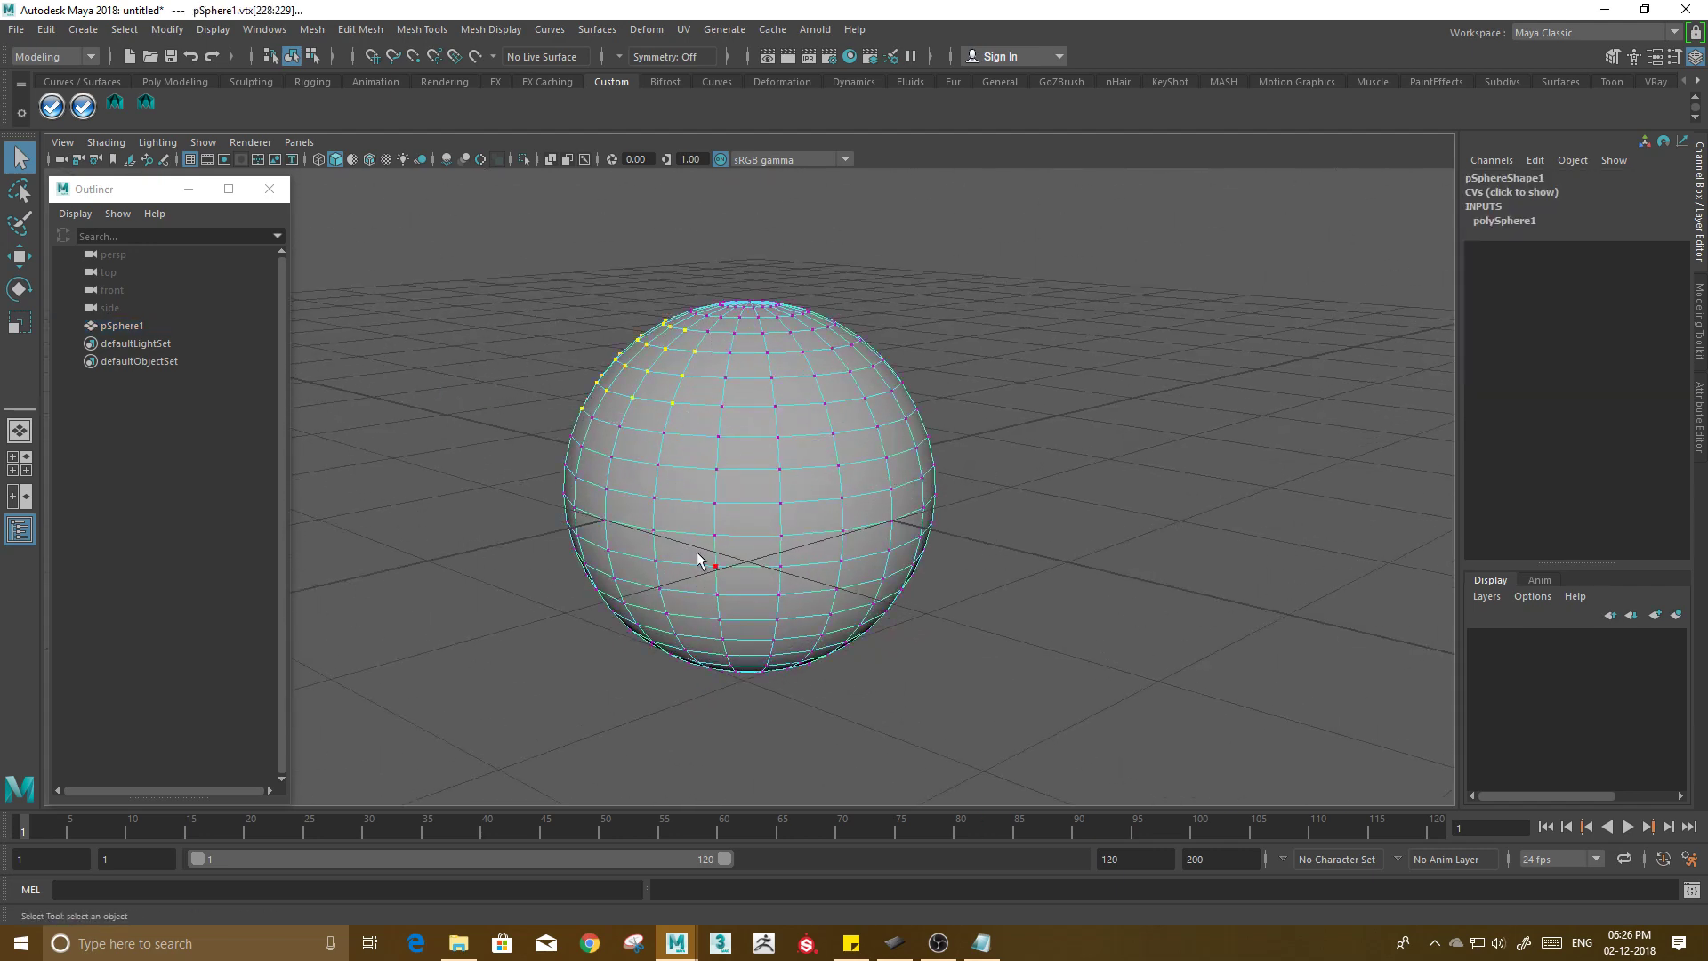
pyautogui.scroll(5, 694, 537)
pyautogui.keyDown('alt'); pyautogui.moveTo(774, 448); pyautogui.dragTo(744, 450); pyautogui.keyUp('alt')
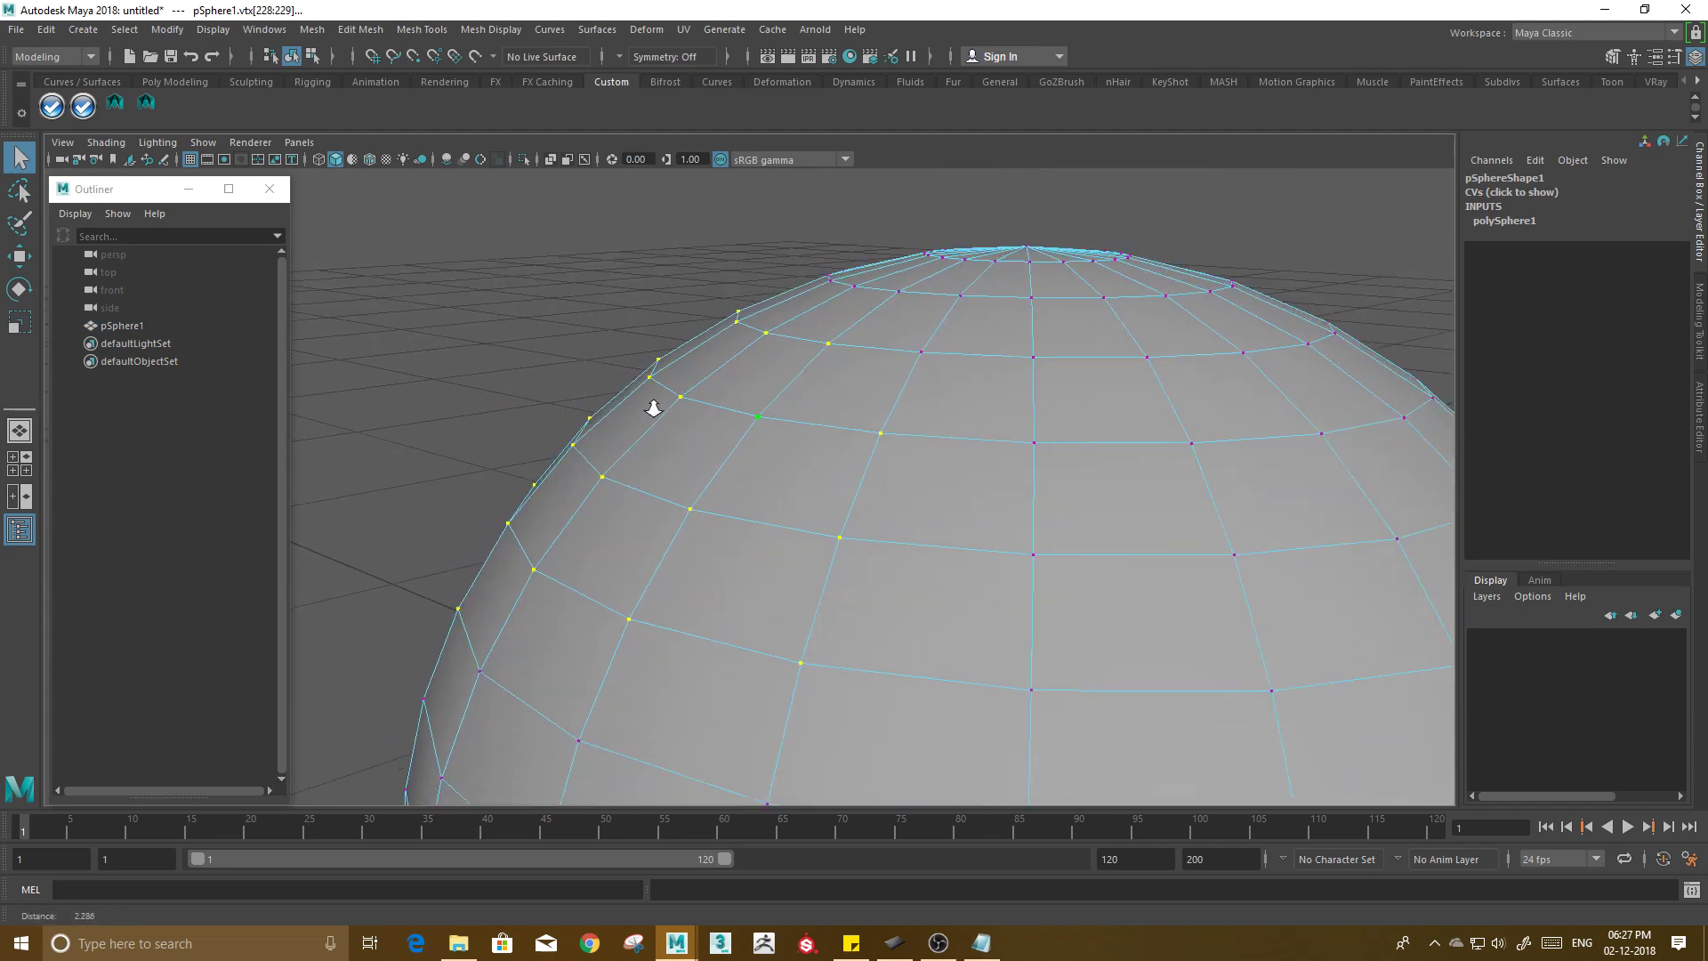
pyautogui.moveTo(827, 430); pyautogui.dragTo(1117, 200, button='right')
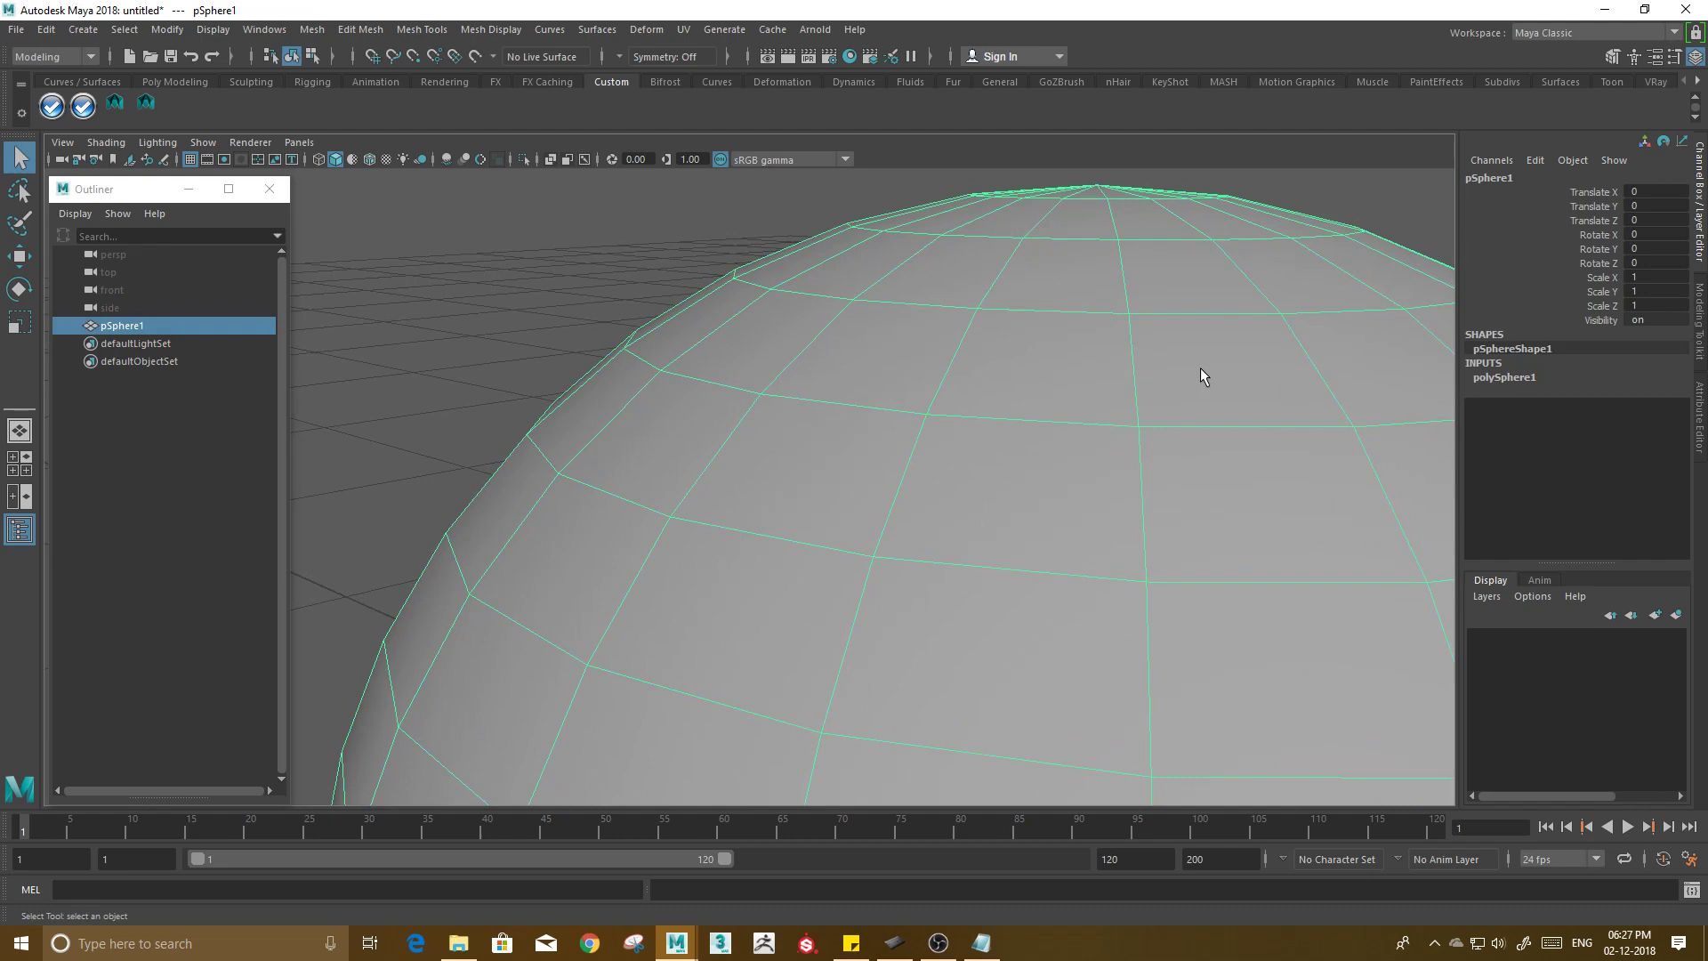
pyautogui.press('f')
pyautogui.keyDown('alt'); pyautogui.moveTo(800, 508); pyautogui.dragTo(984, 445); pyautogui.keyUp('alt')
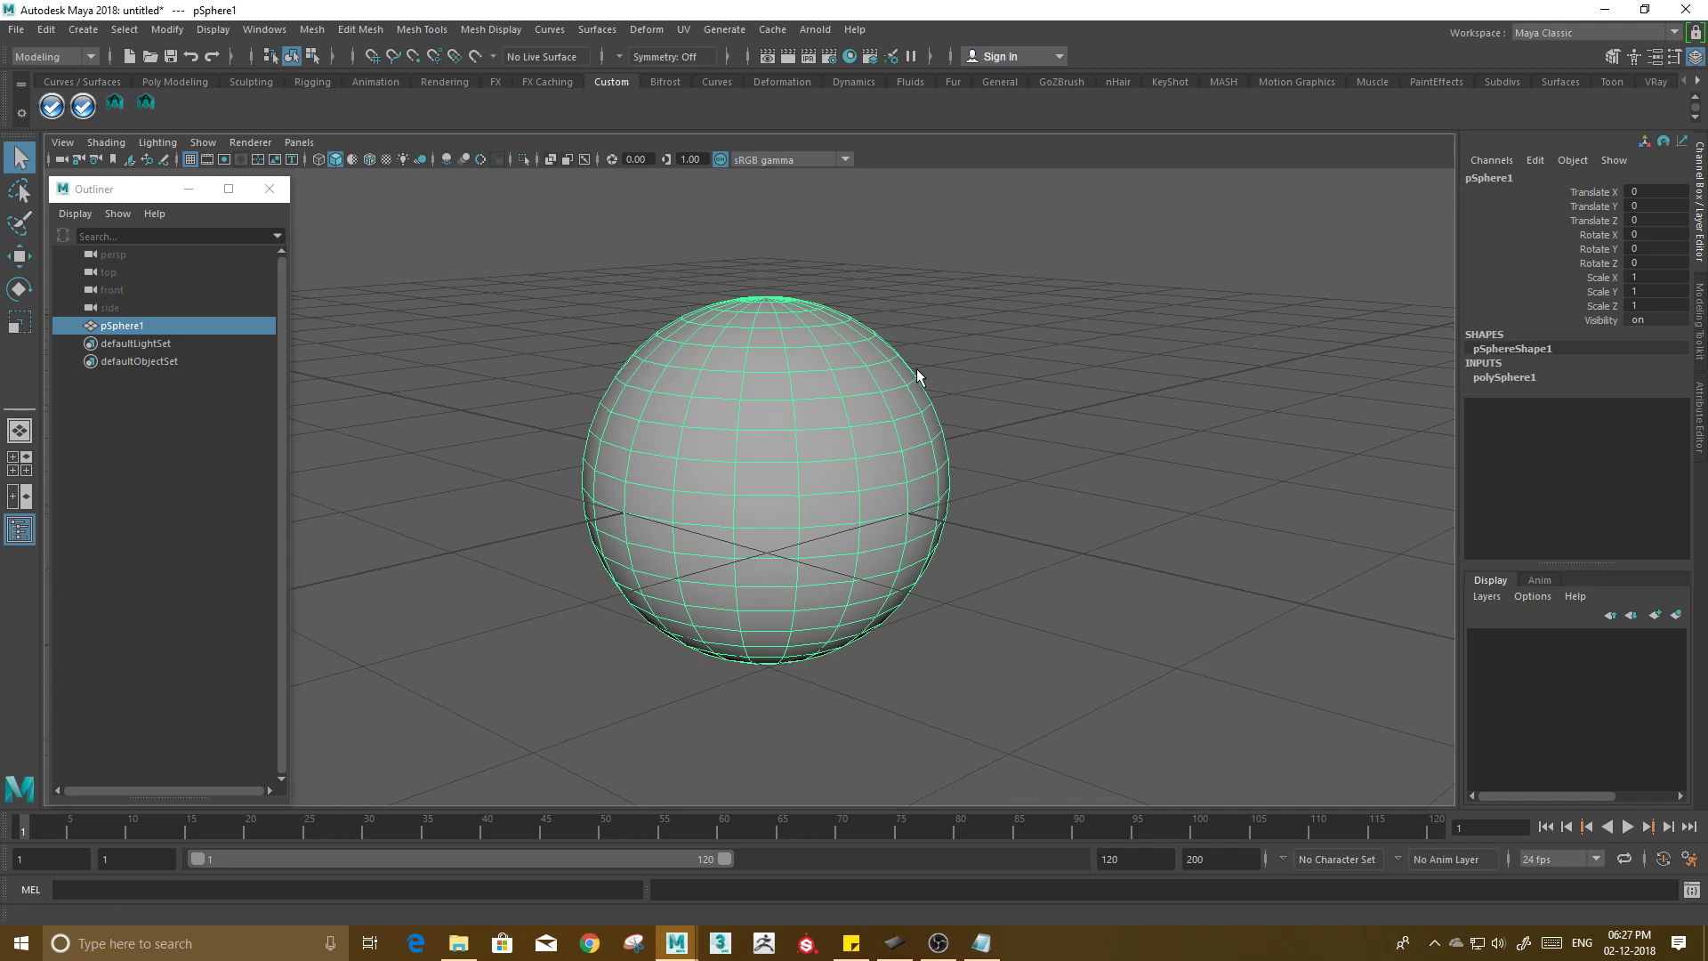
# Highlight the defaultFitFactor value 0.1-0.95 in userPrefs.mel, then close the Notepad window.
pyautogui.hotkey('alt', 'Tab')
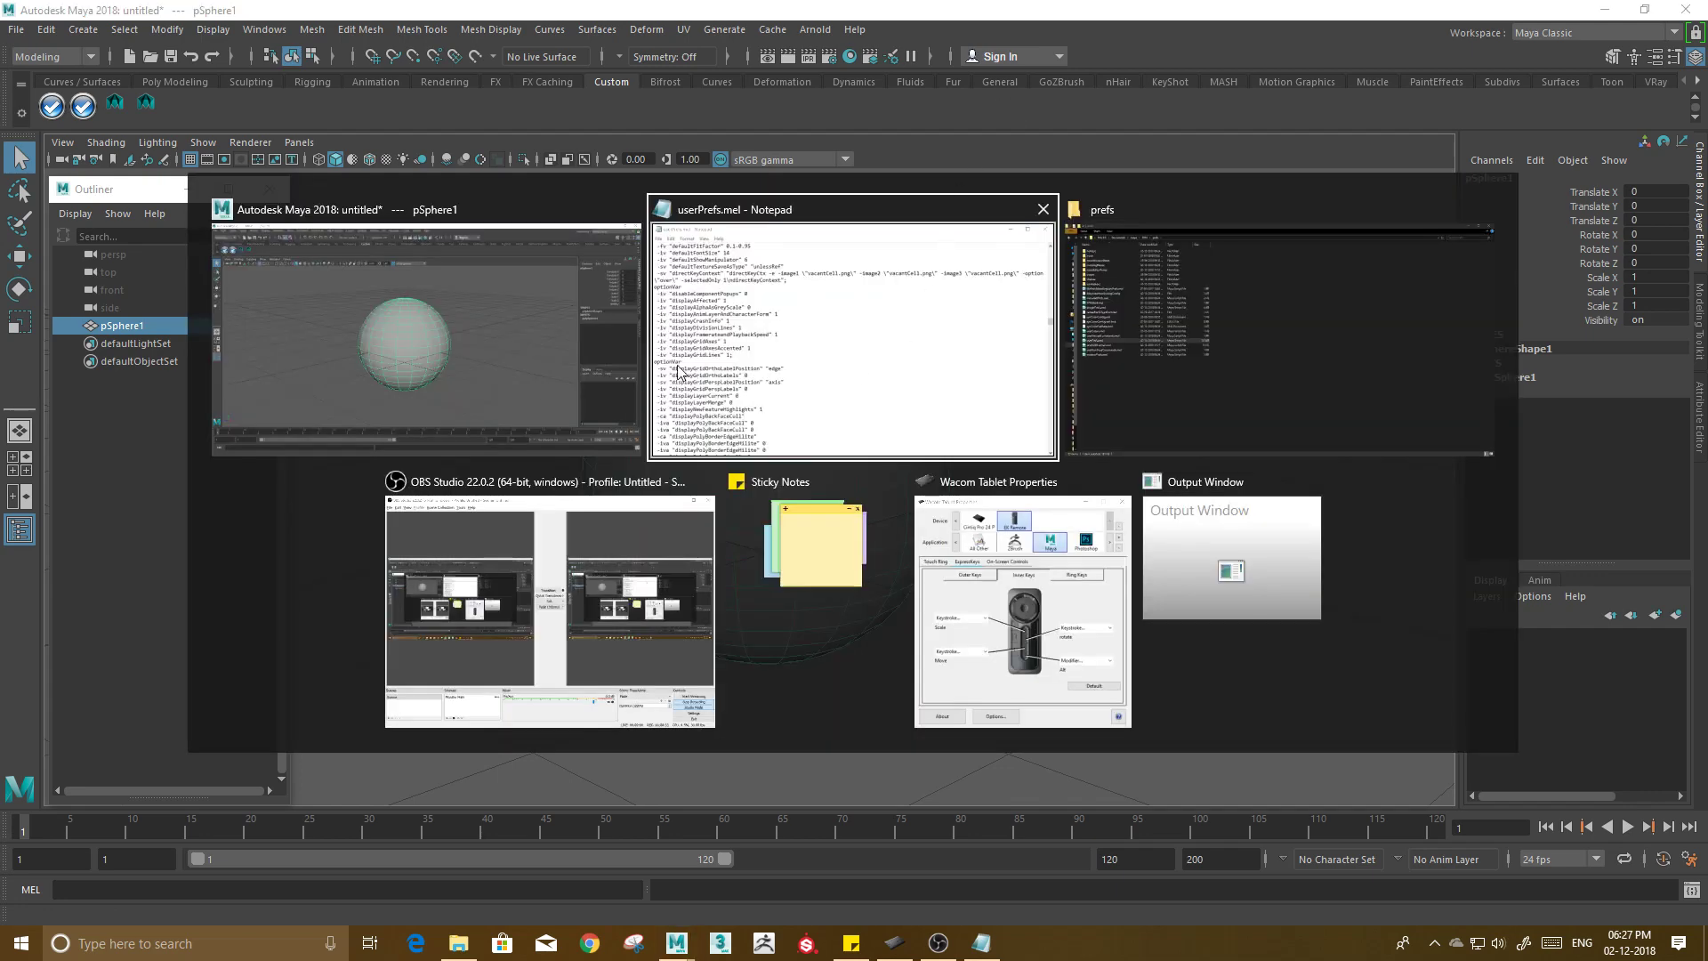
pyautogui.click(545, 357)
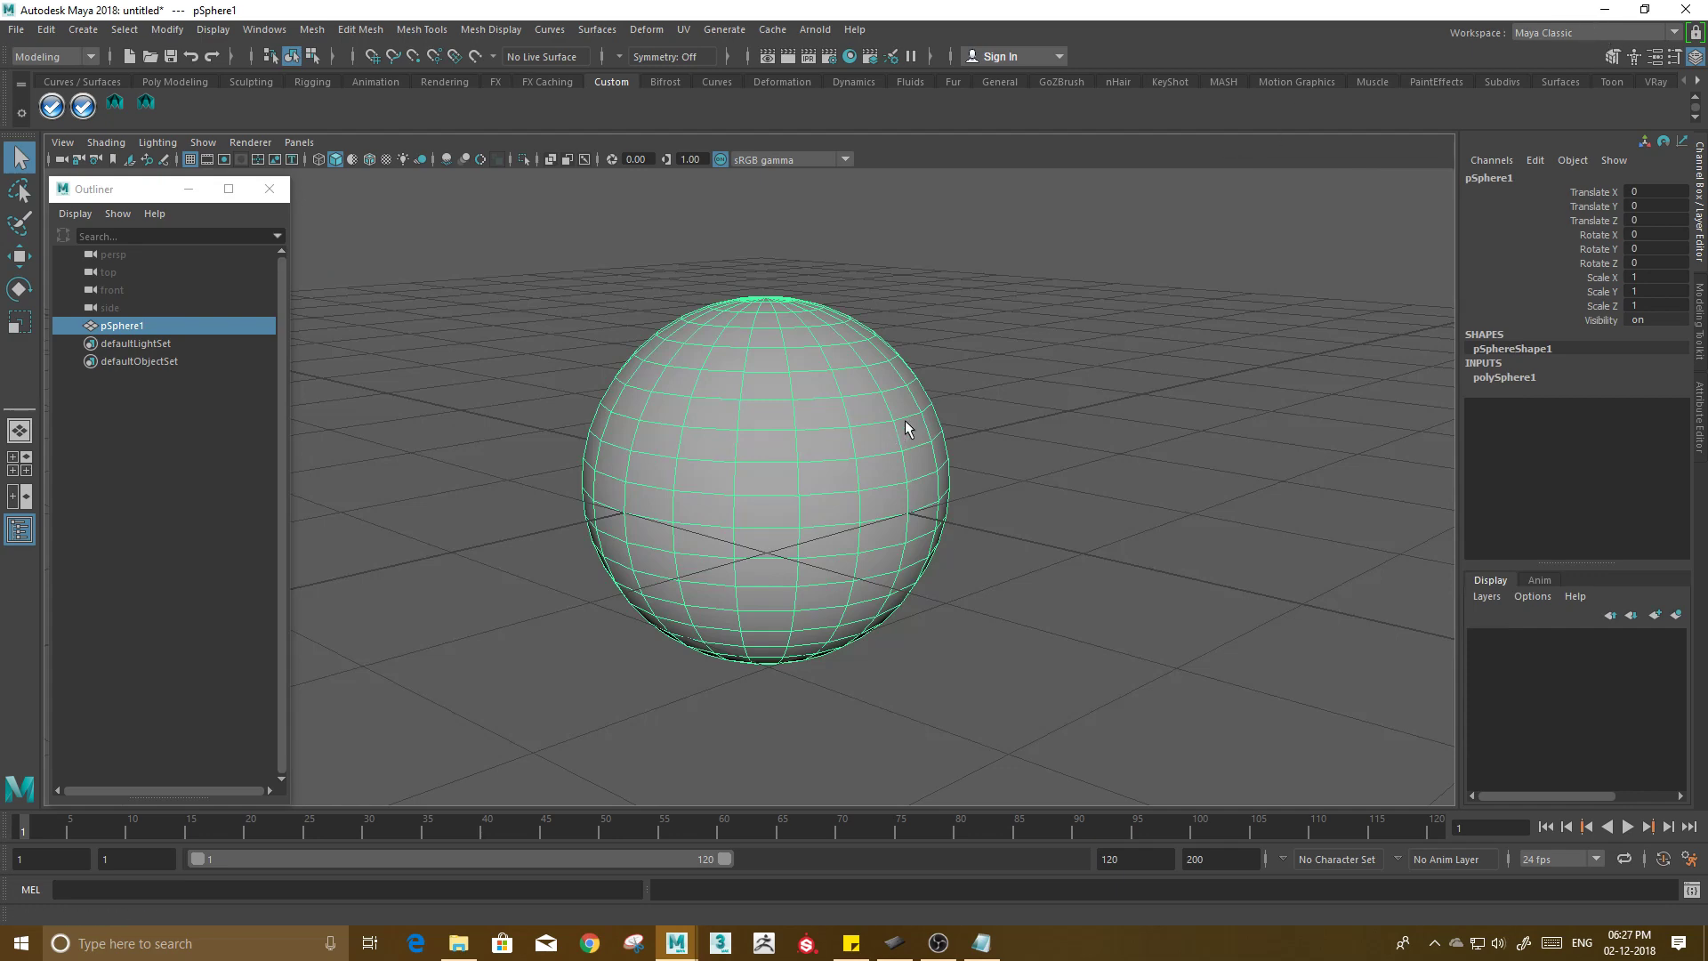
pyautogui.hotkey('alt', 'Tab')
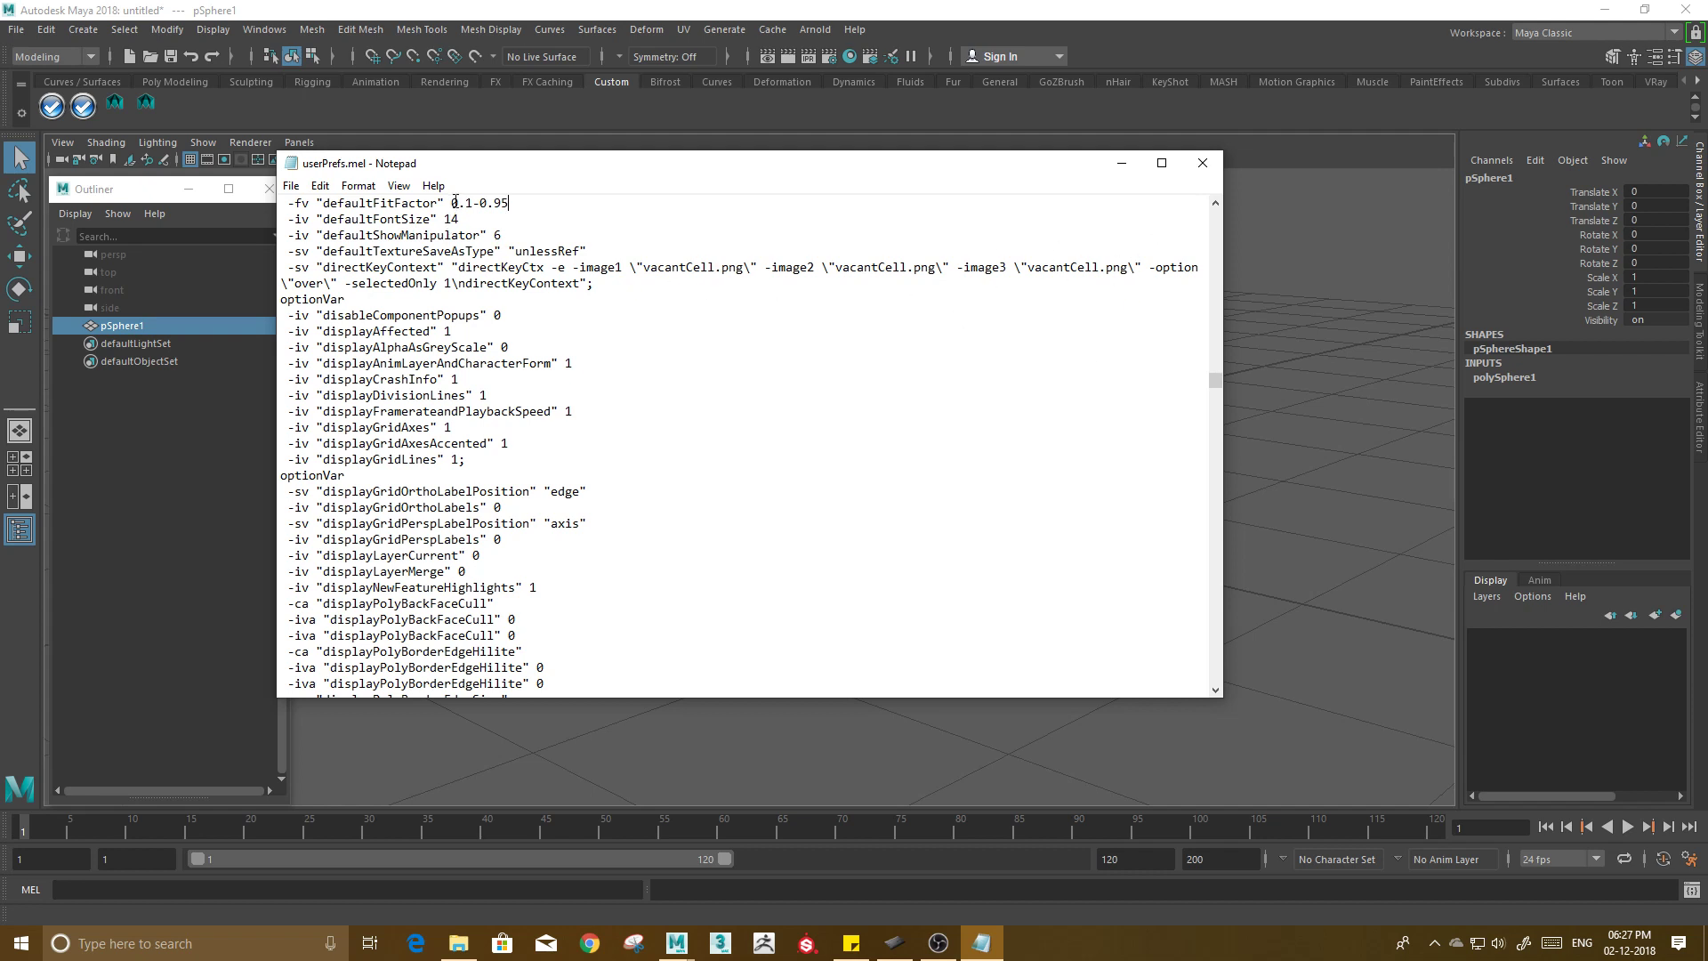
pyautogui.moveTo(452, 204); pyautogui.dragTo(565, 203)
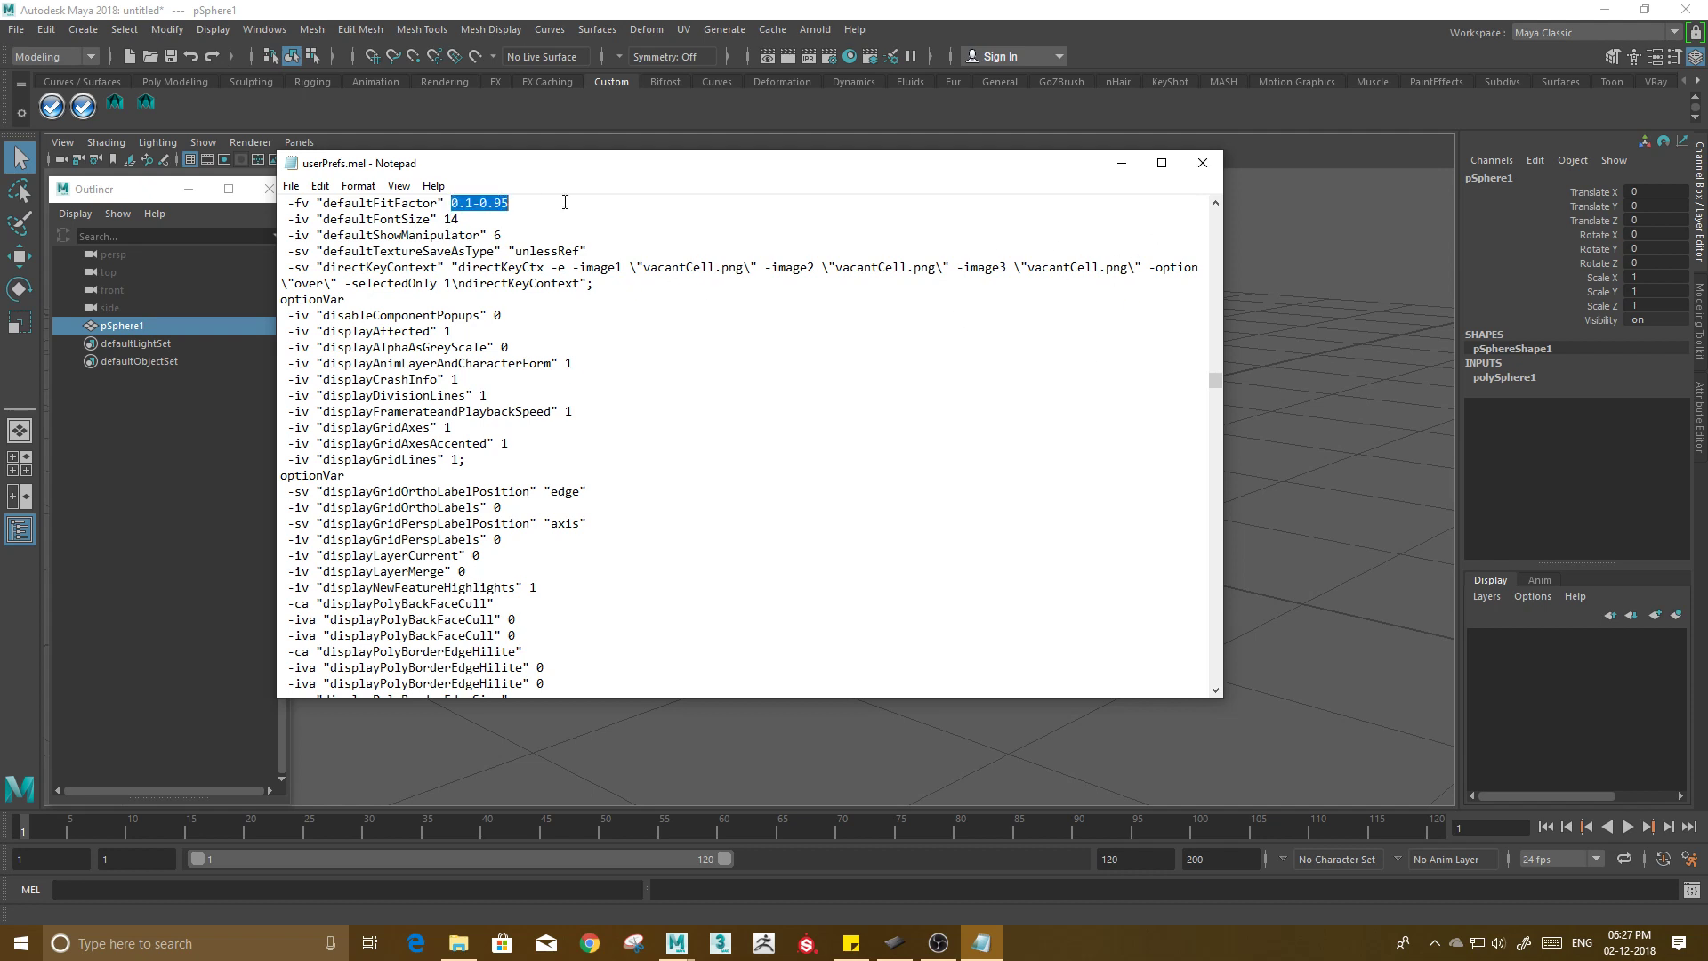
pyautogui.click(1202, 163)
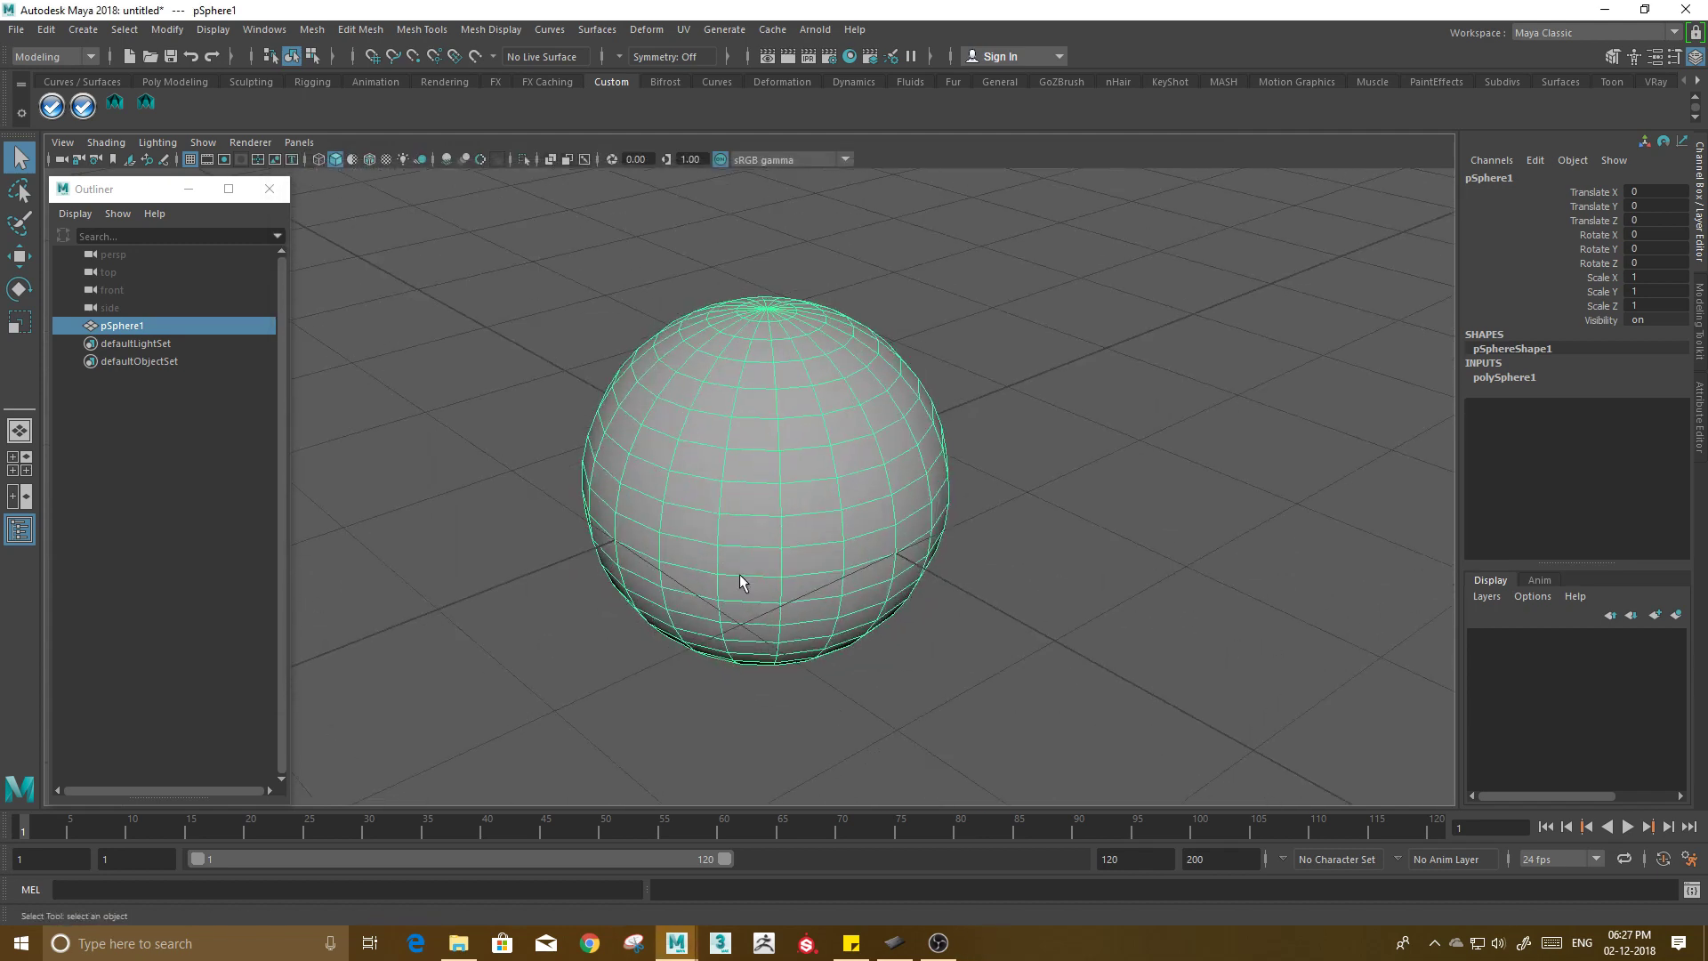
# Switch to Object Mode, deselect pSphere1, and tumble the view around it.
pyautogui.moveTo(779, 446); pyautogui.dragTo(1096, 119, button='right')
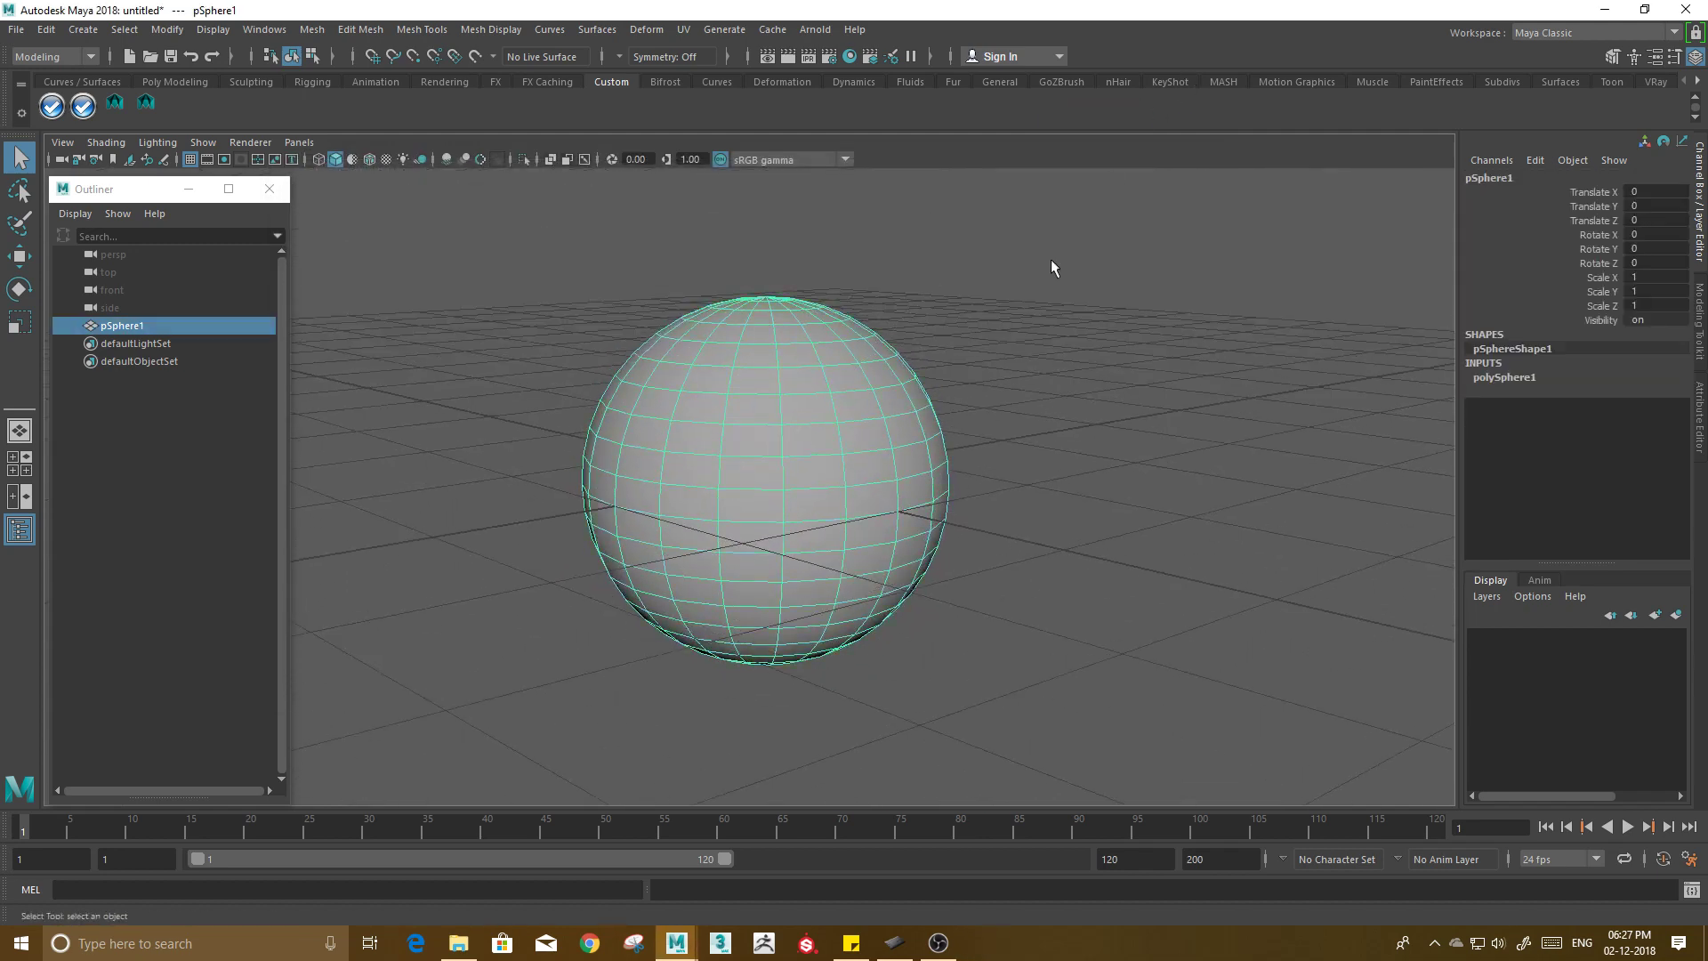
pyautogui.hotkey('alt', 'Tab')
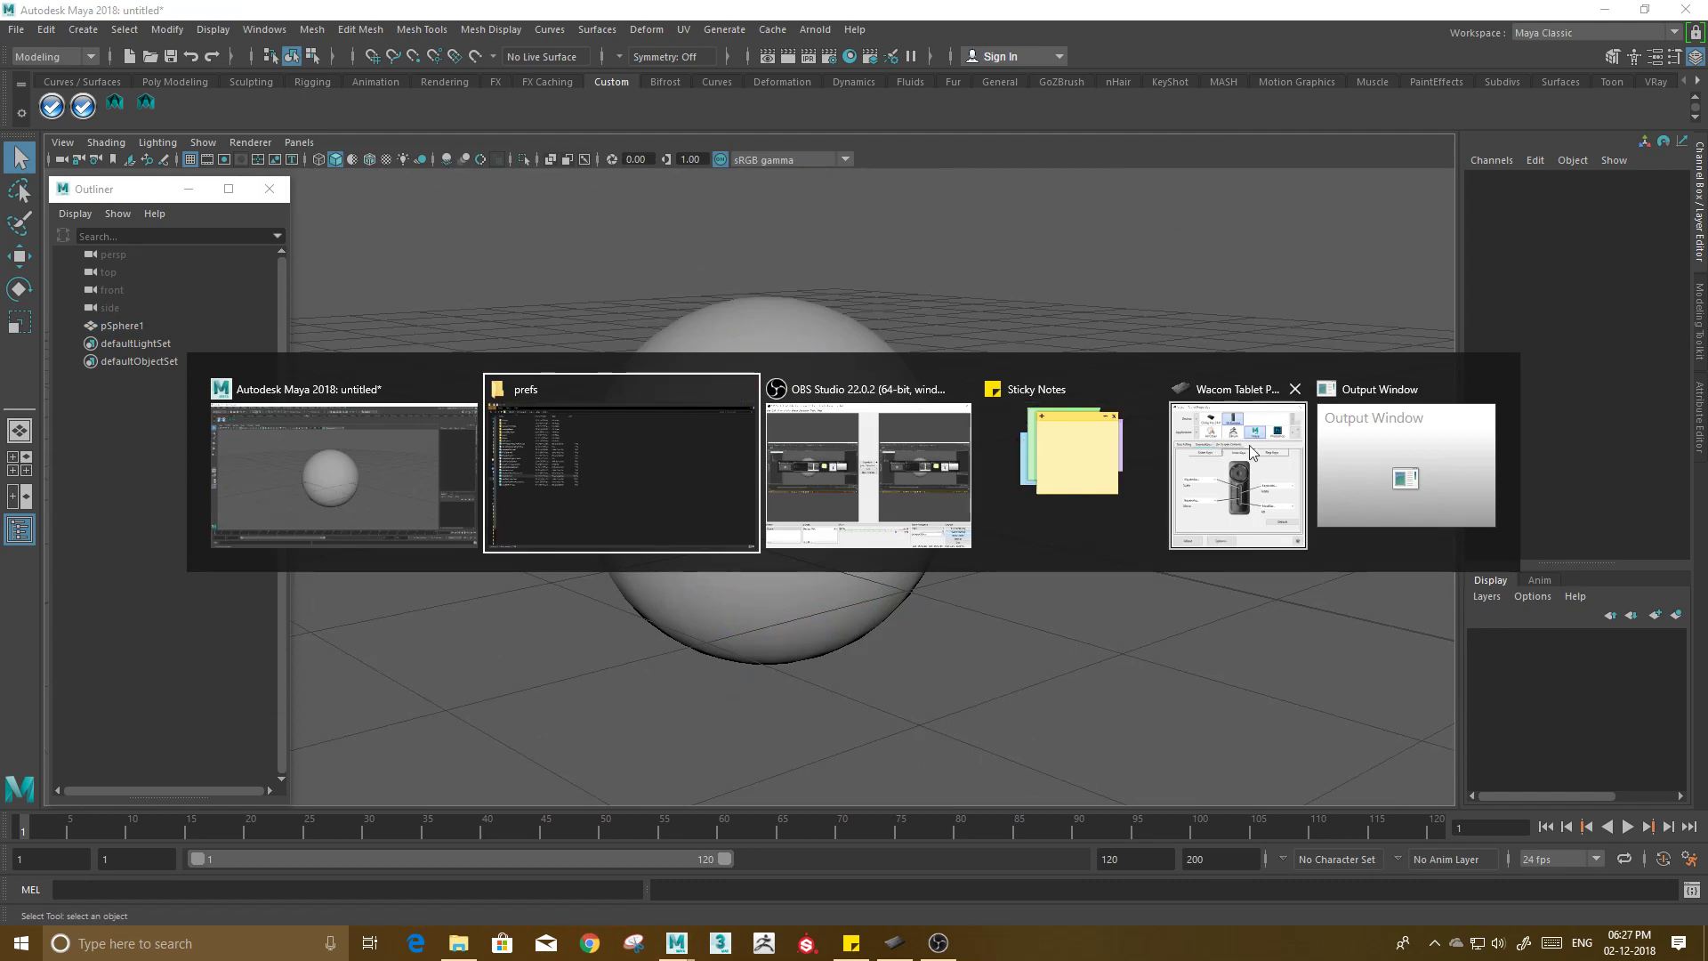
pyautogui.press('Escape')
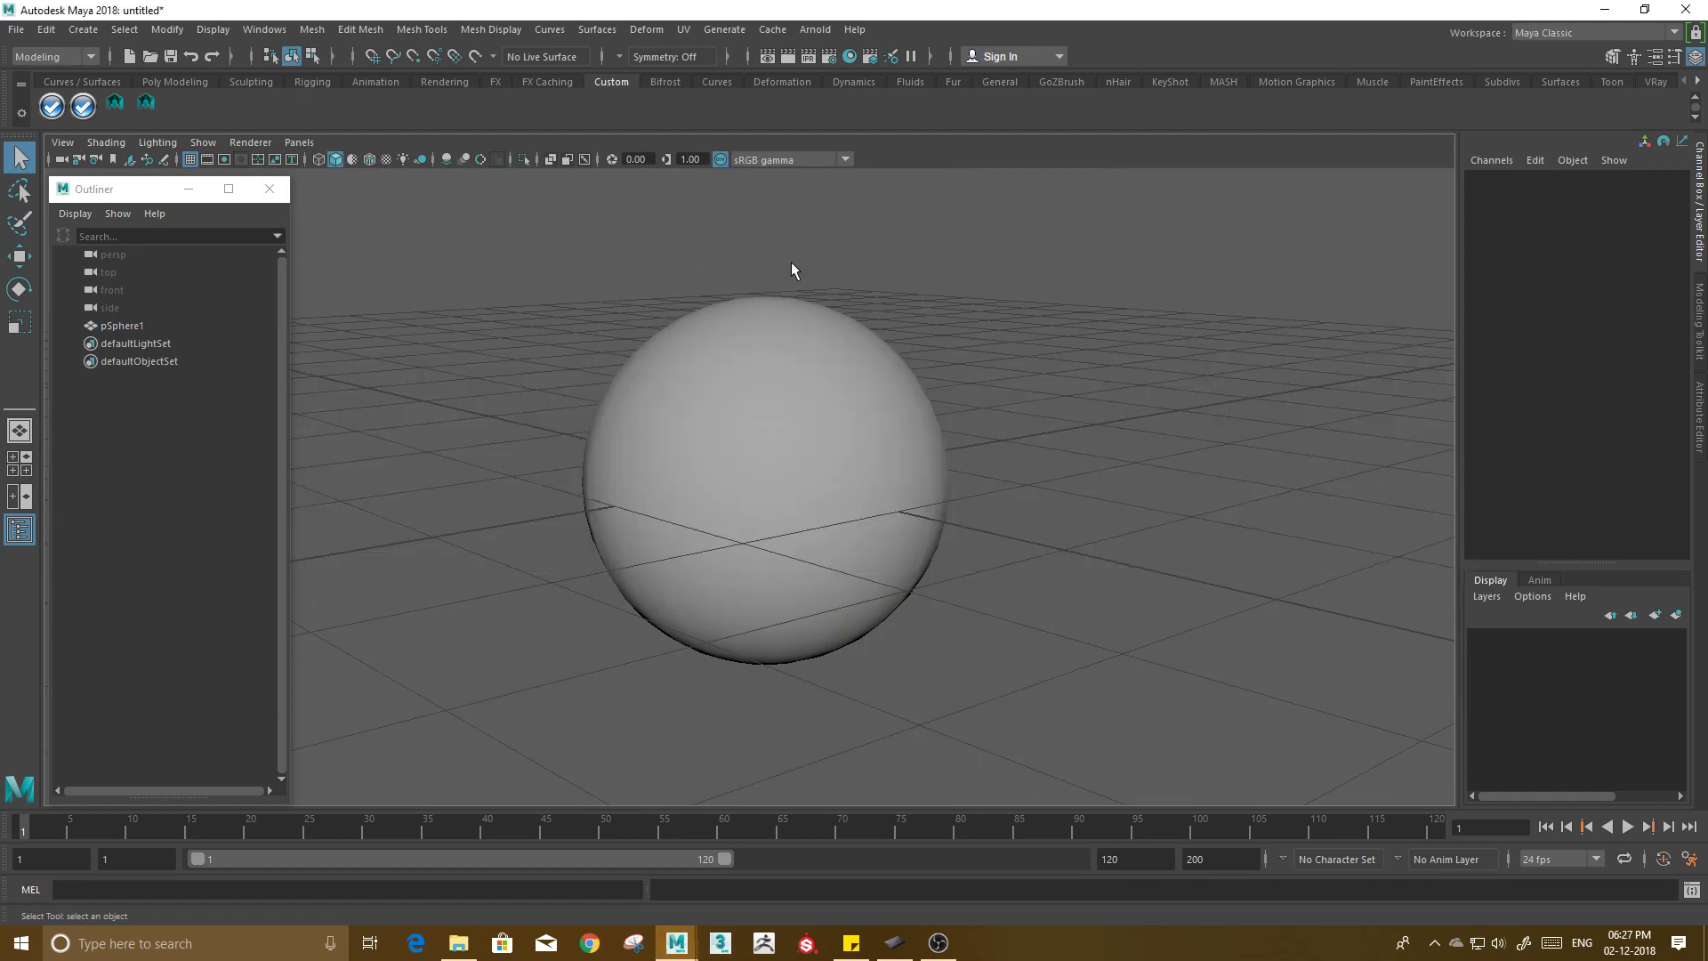
pyautogui.moveTo(903, 383)
pyautogui.keyDown('alt'); pyautogui.mouseDown()
pyautogui.moveTo(831, 441)
pyautogui.moveTo(813, 433)
pyautogui.mouseUp(); pyautogui.keyUp('alt')
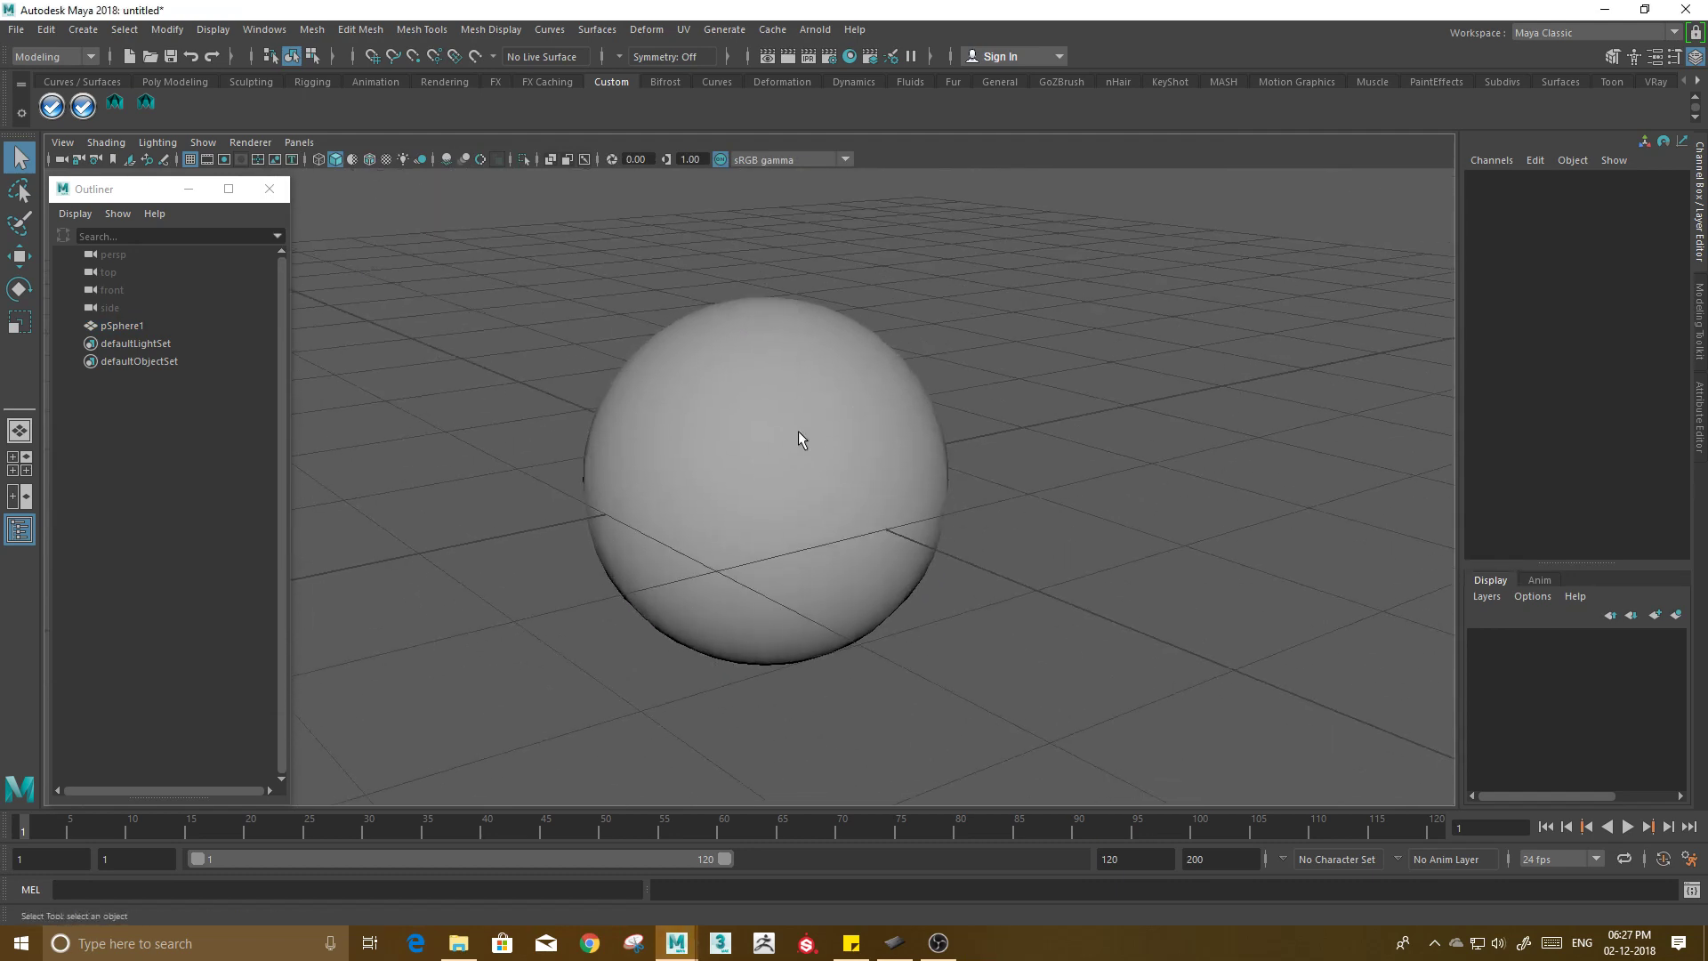